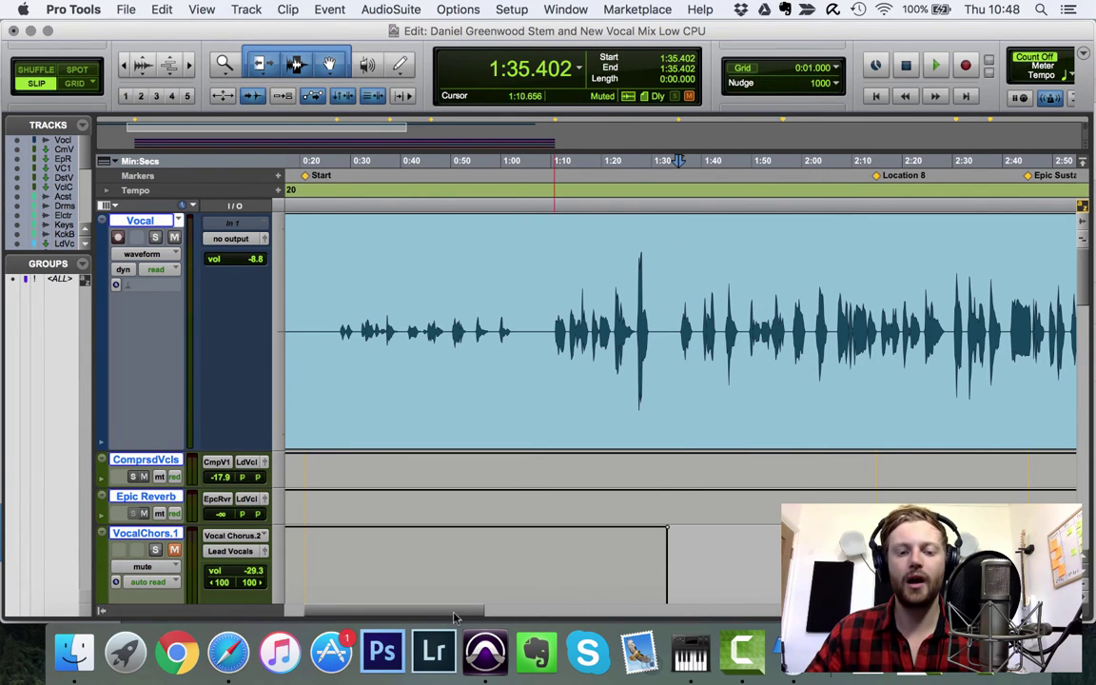
Listen to a short passage of the mix starting from 2:01.685 on the Vocal track
left_click_drag(455, 614, 506, 605)
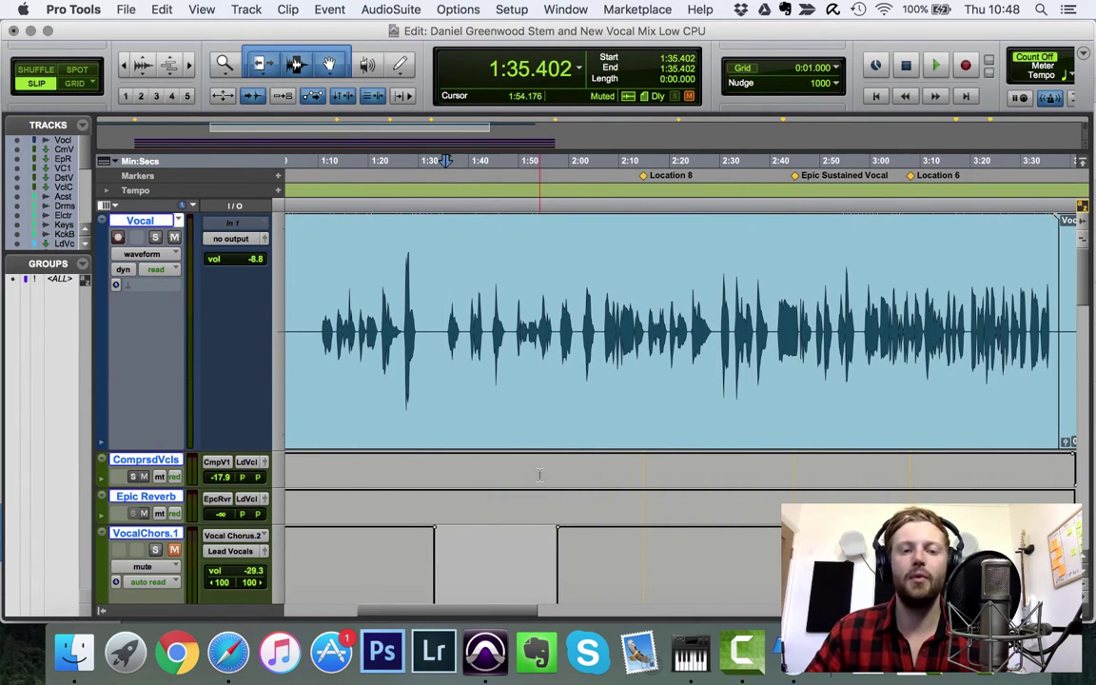
left_click(581, 229)
key("space")
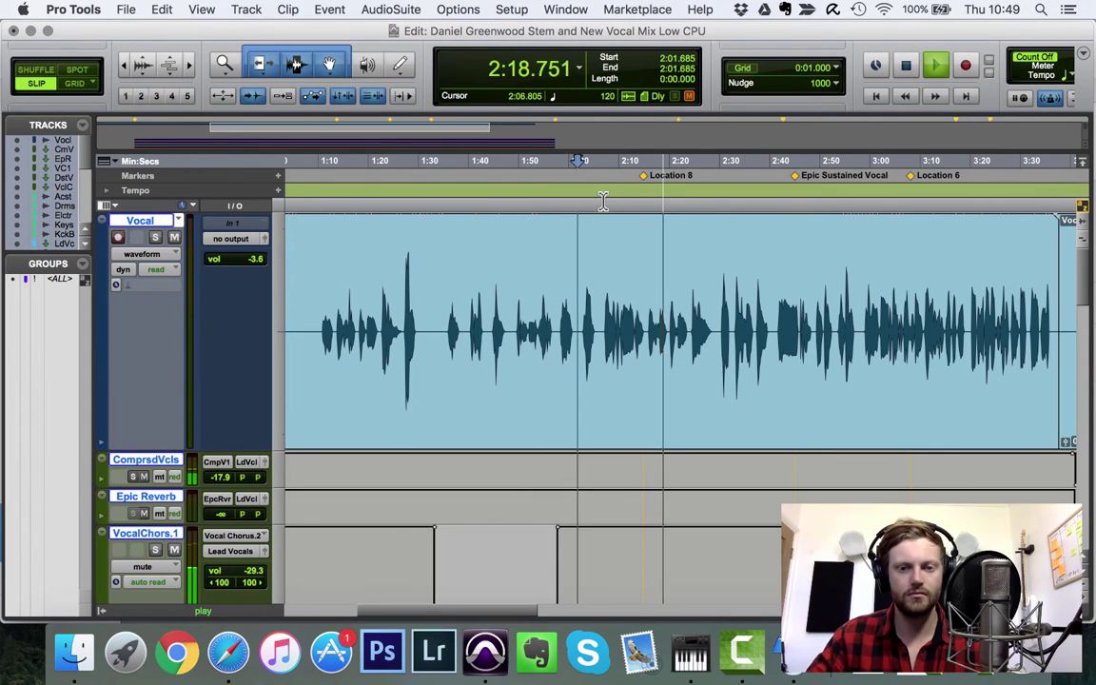
key("space")
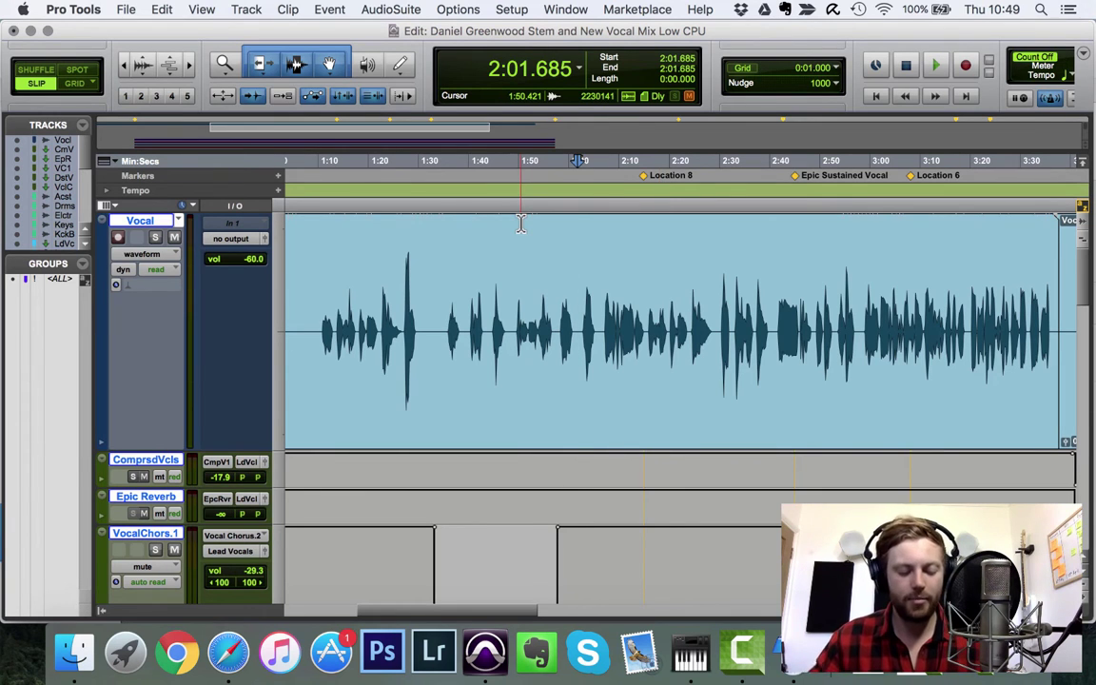
Review the vocal channels' inserts and sends in the mixer, then return to the edit timeline
key("super+equal")
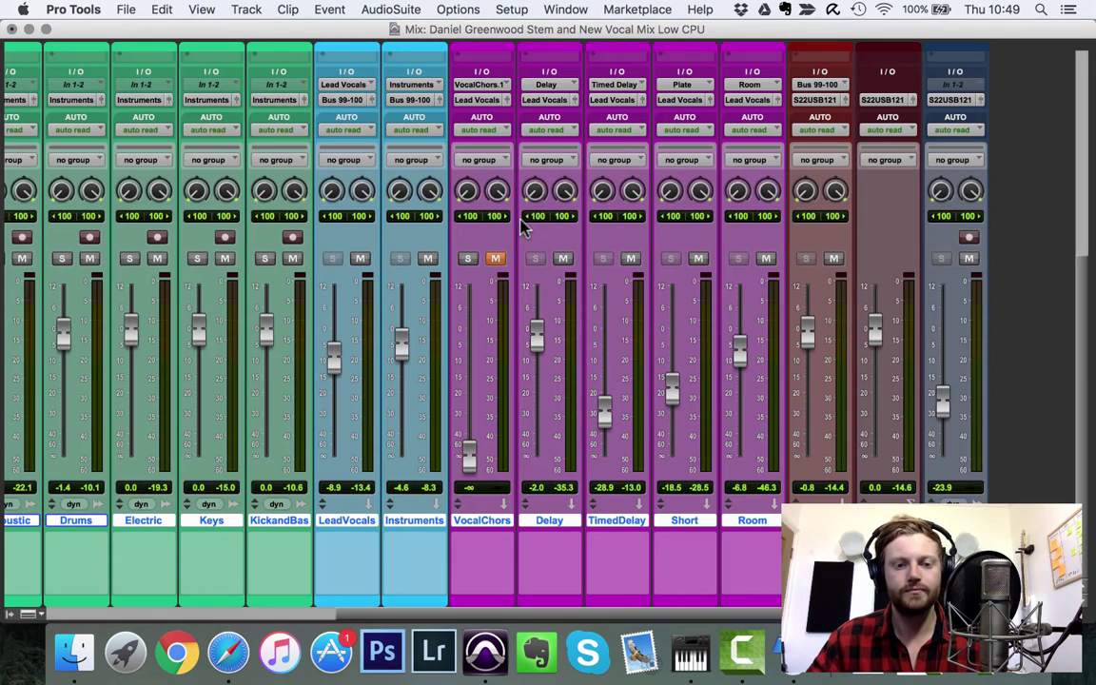
scroll(488, 546, "left", 10)
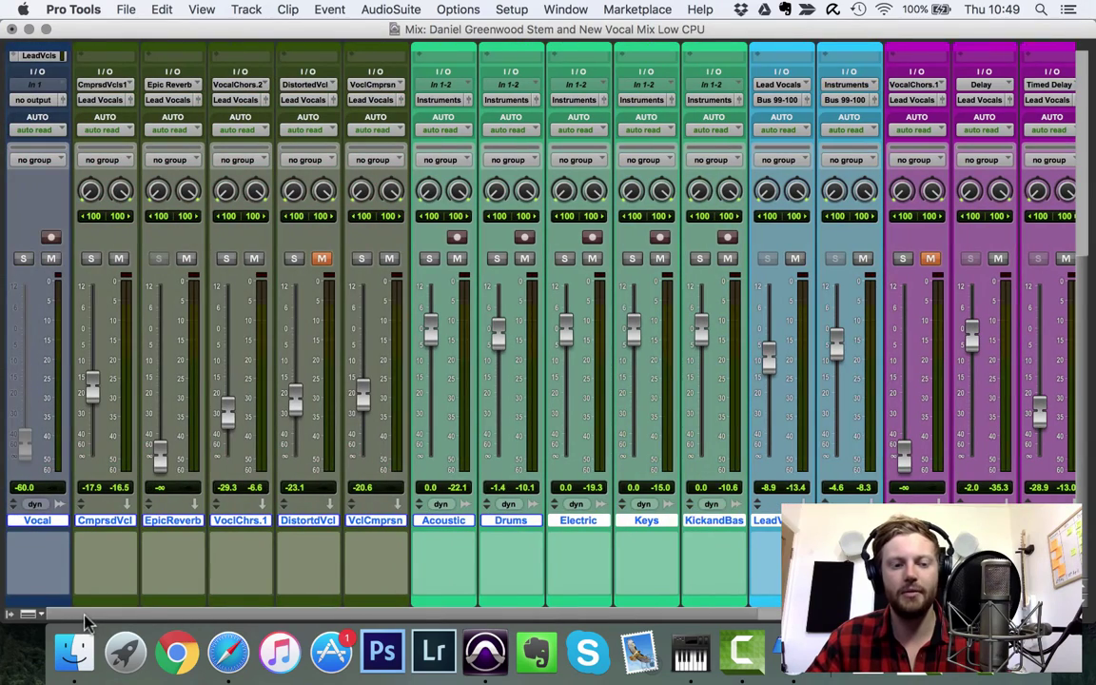
scroll(830, 338, "up", 10)
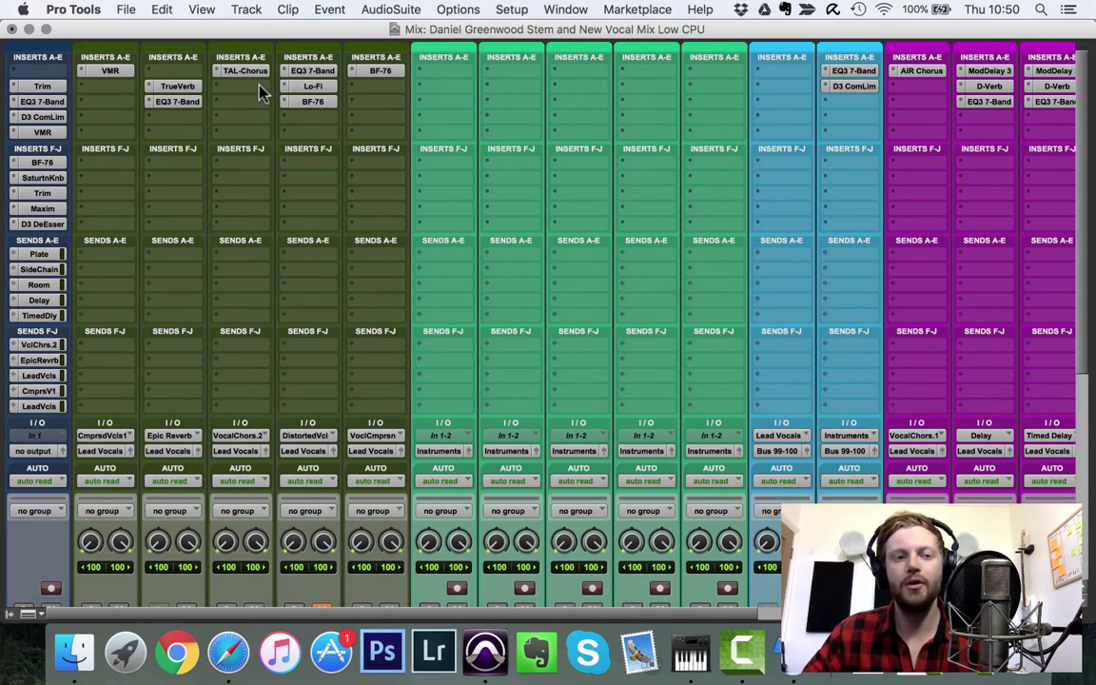
key("super+equal")
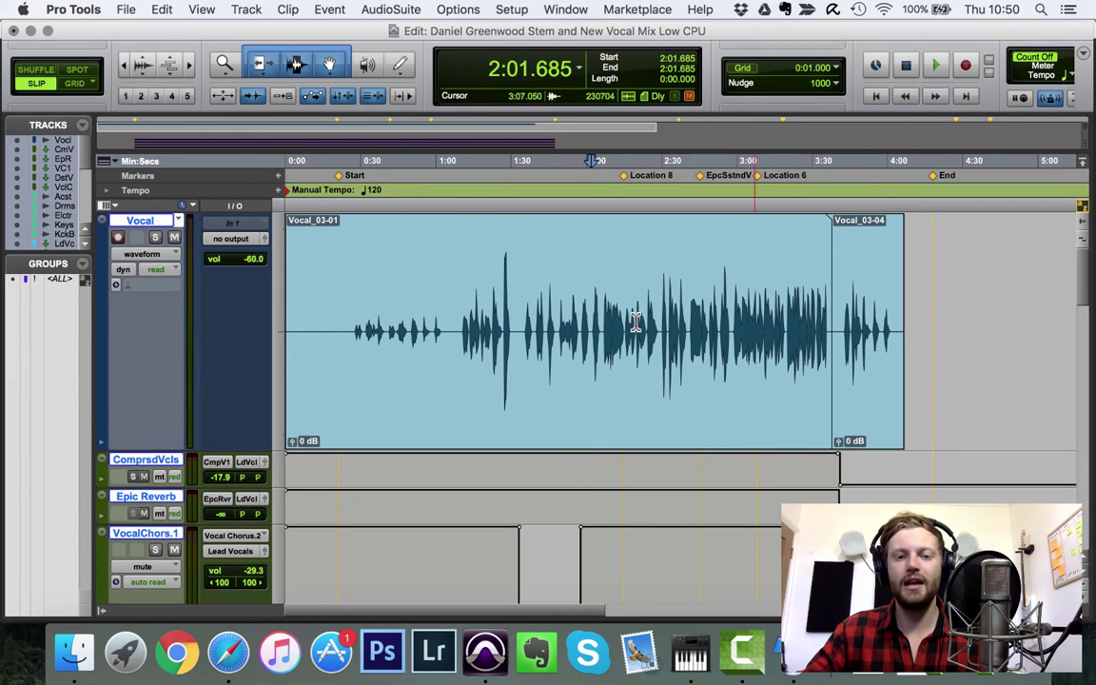
Separate the Vocal clip at 0:23.552, just before the quiet opening phrases
left_click(451, 326)
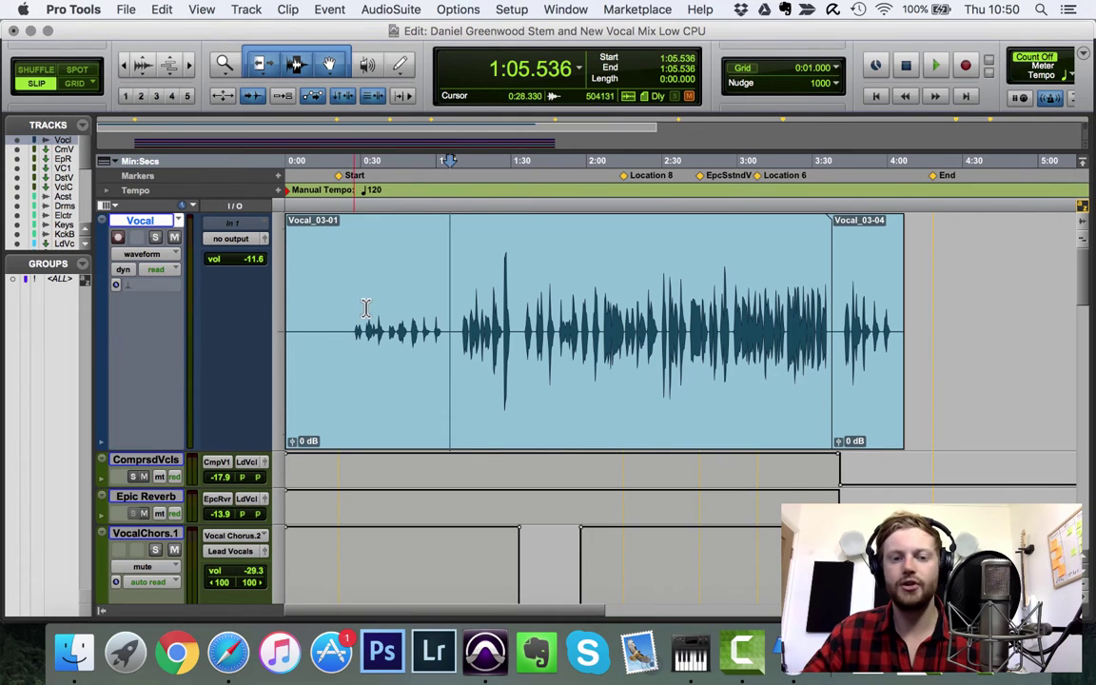
left_click(397, 211)
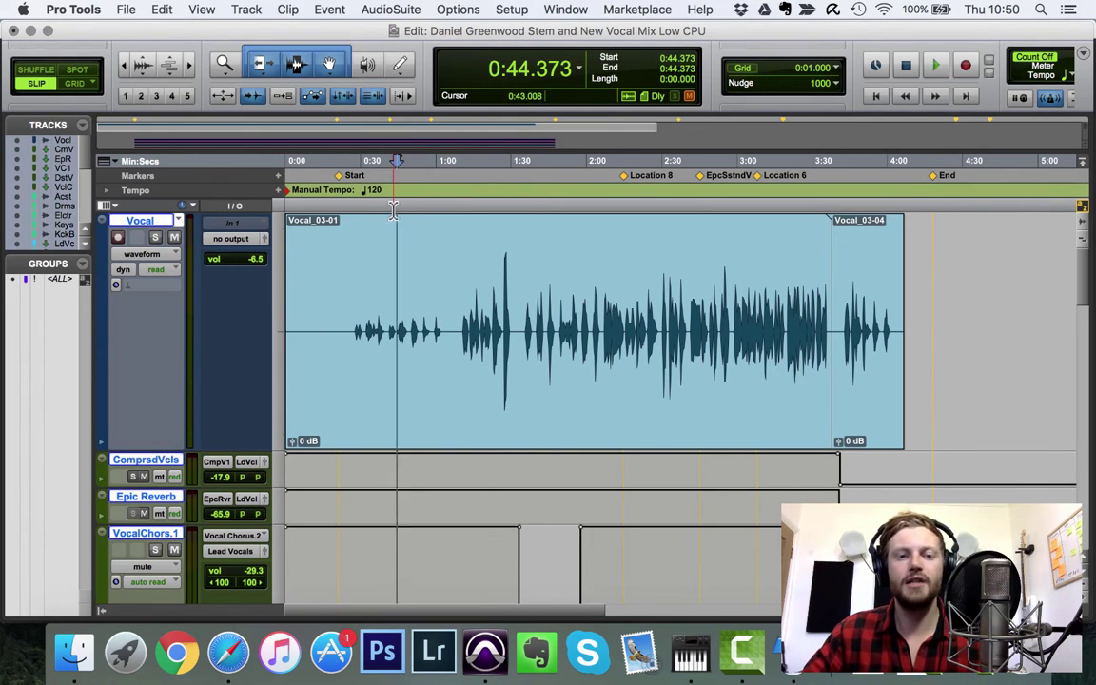
left_click(392, 210)
key("super+bracketright")
key("super+bracketright")
key("super+bracketright")
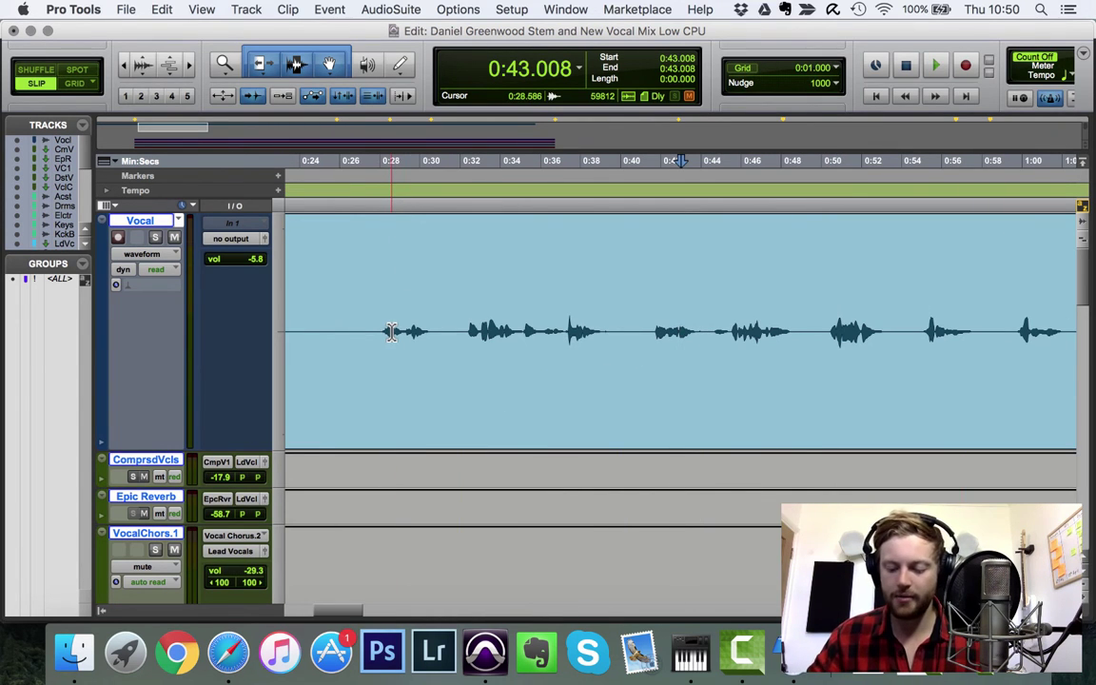
key("super+bracketleft")
key("super+bracketleft")
key("super+bracketleft")
left_click(345, 323)
key("super+e")
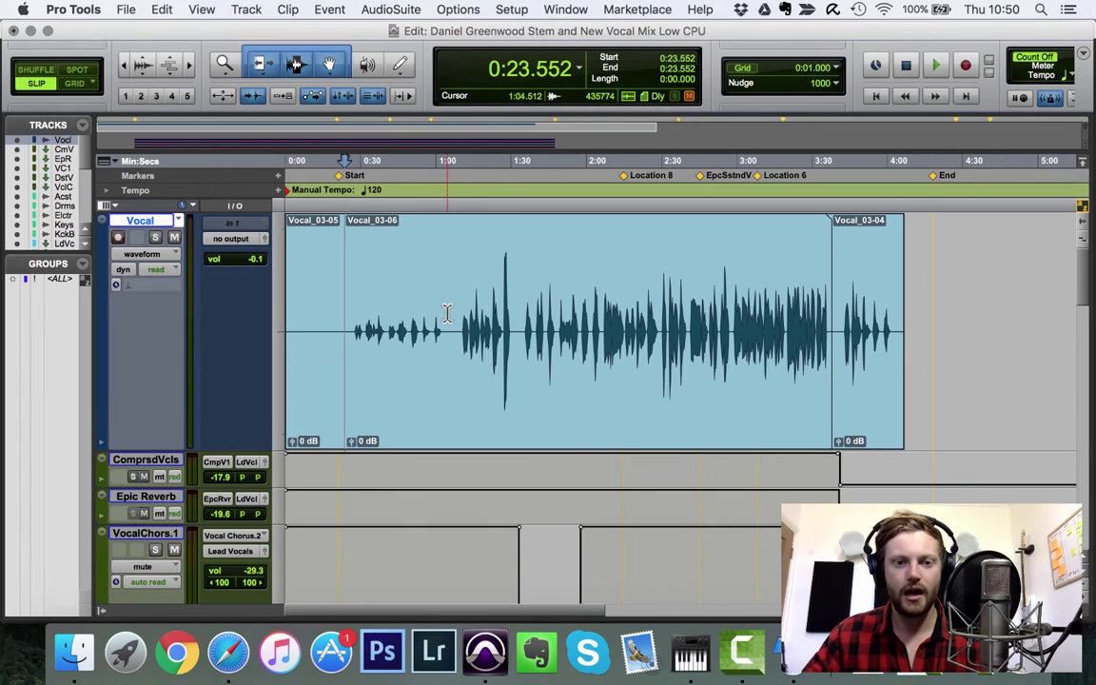
Separate the Vocal clip at 1:04.512 and raise the clip gain of the quiet opening section to +9.5 dB
left_click(446, 314)
key("super+e")
left_click_drag(352, 443, 355, 437)
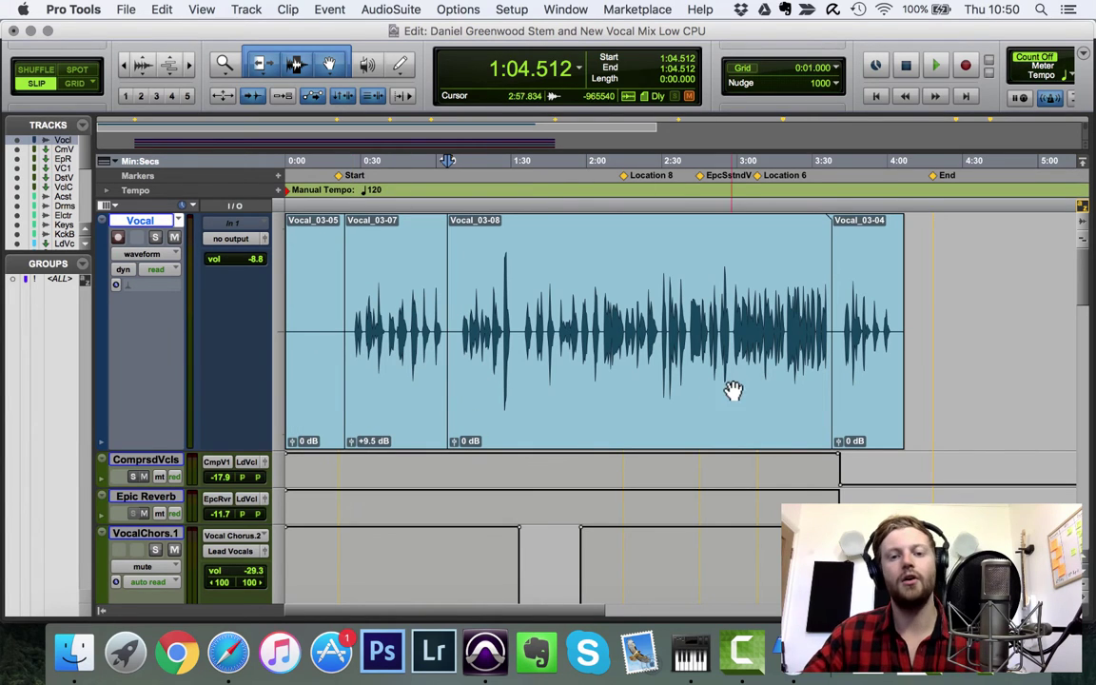
Separate the Vocal clip just before the loud peak near 1:28 and after it at 1:32.160
left_click(502, 309)
key("super+e")
left_click(516, 314)
key("super+e")
Lower the clip gain of the short loud section ending at 1:32.160 to -4.6 dB
key("super+bracketright")
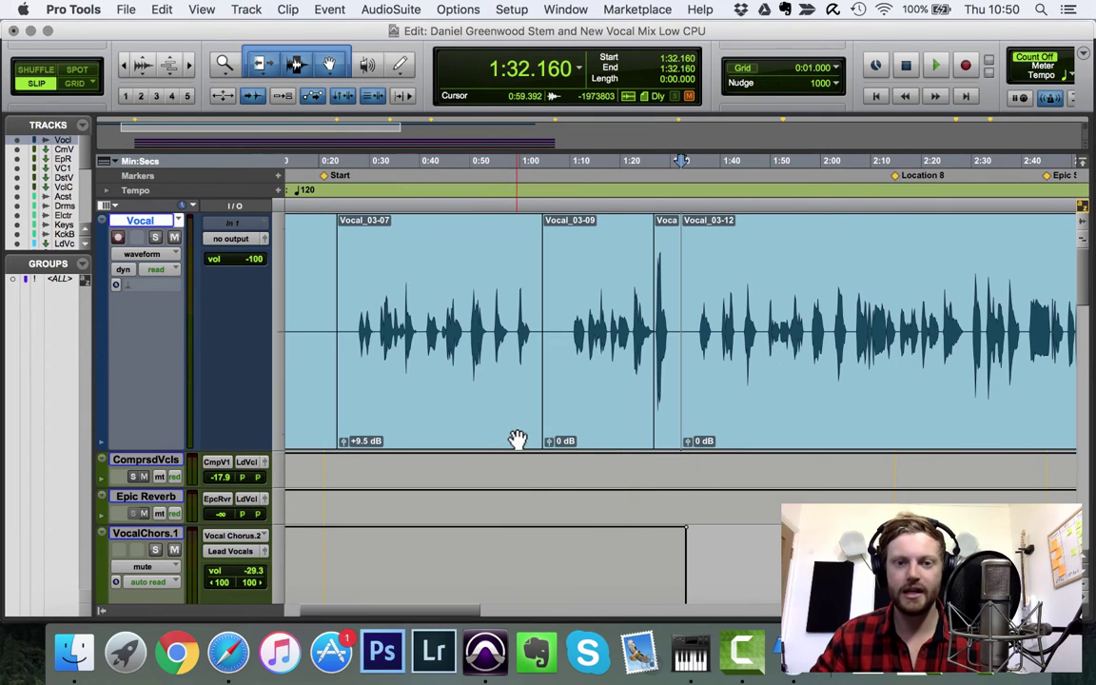
key("super+bracketright")
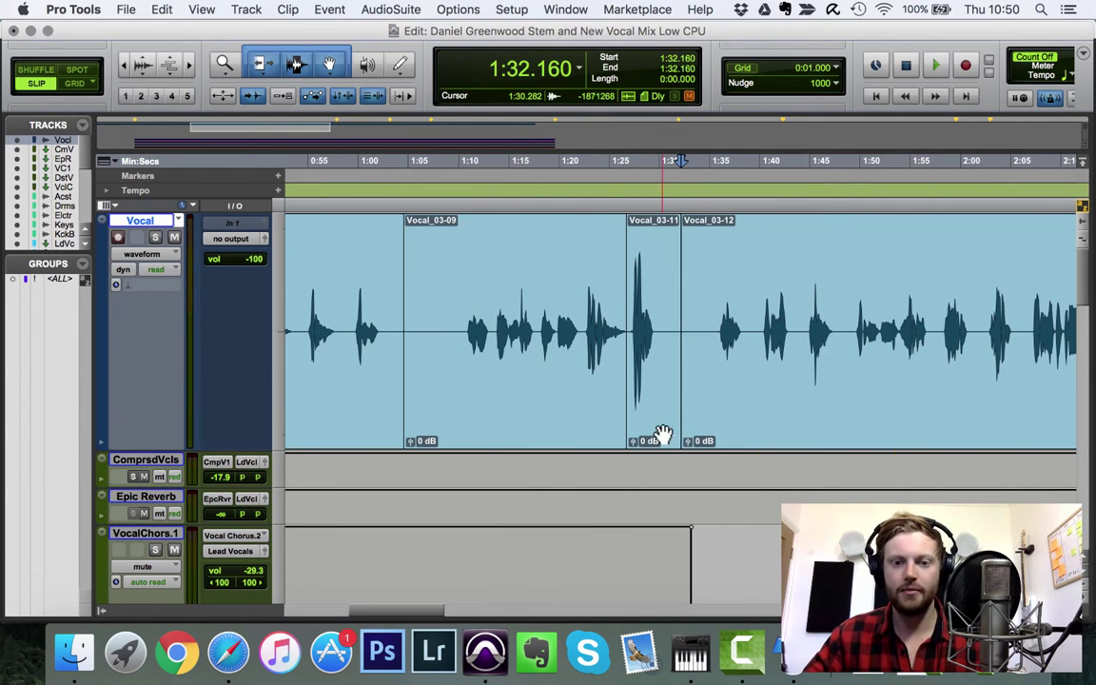
left_click_drag(633, 442, 652, 403)
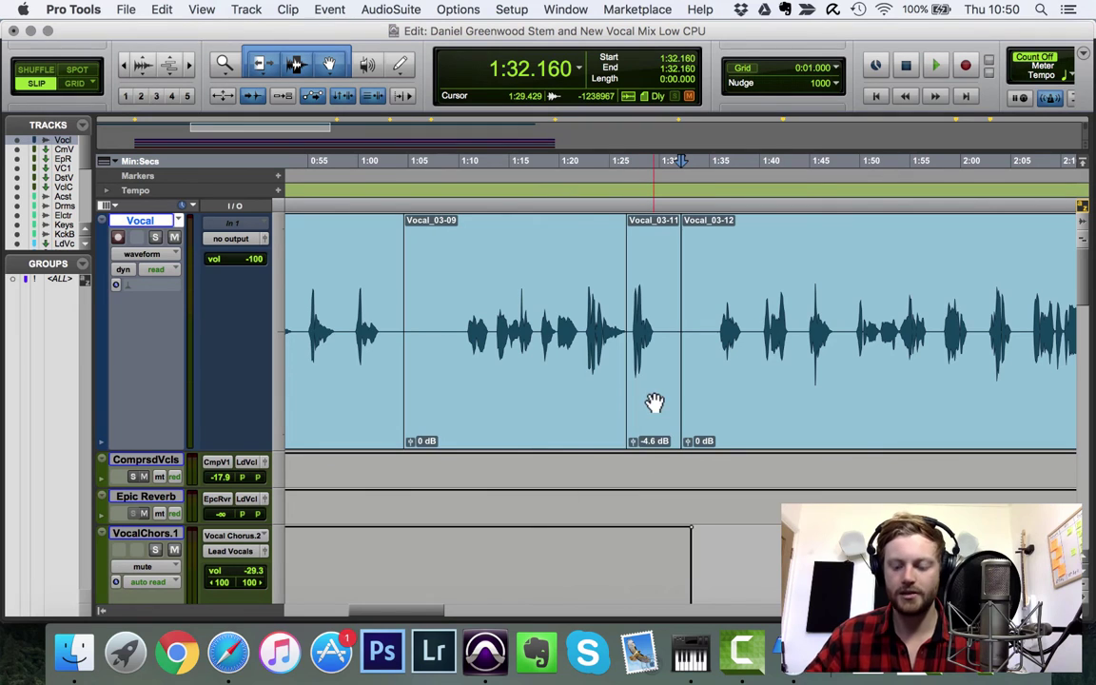
key("super+bracketleft")
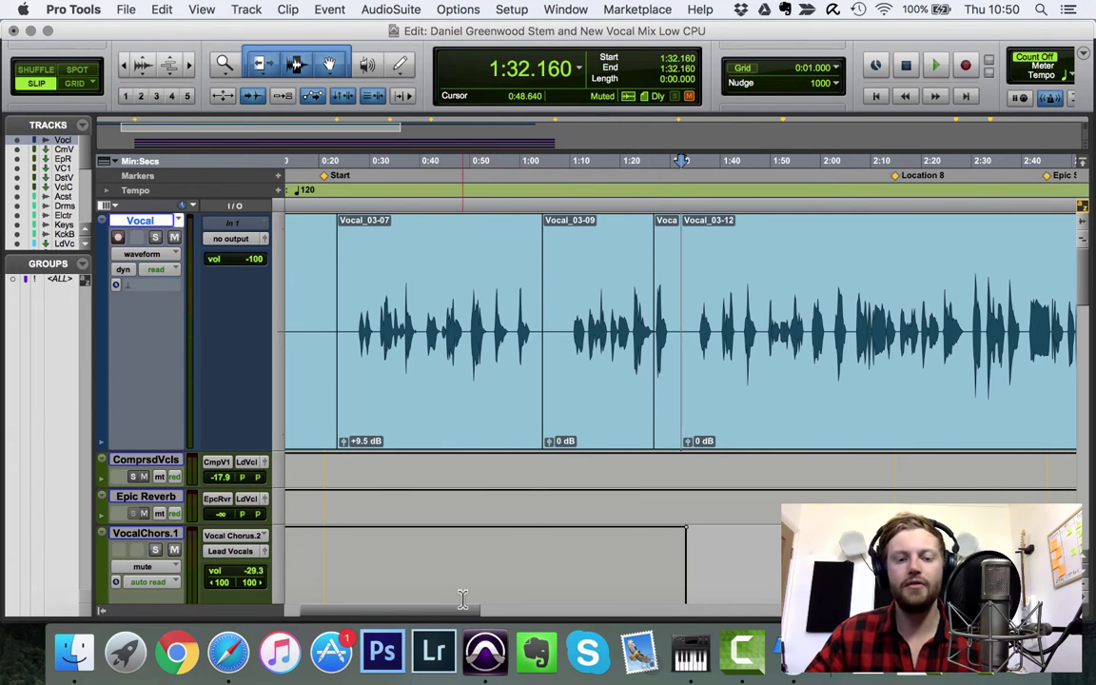
mouse_move(465, 612)
left_mouse_down()
mouse_move(601, 614)
mouse_move(459, 612)
left_mouse_up()
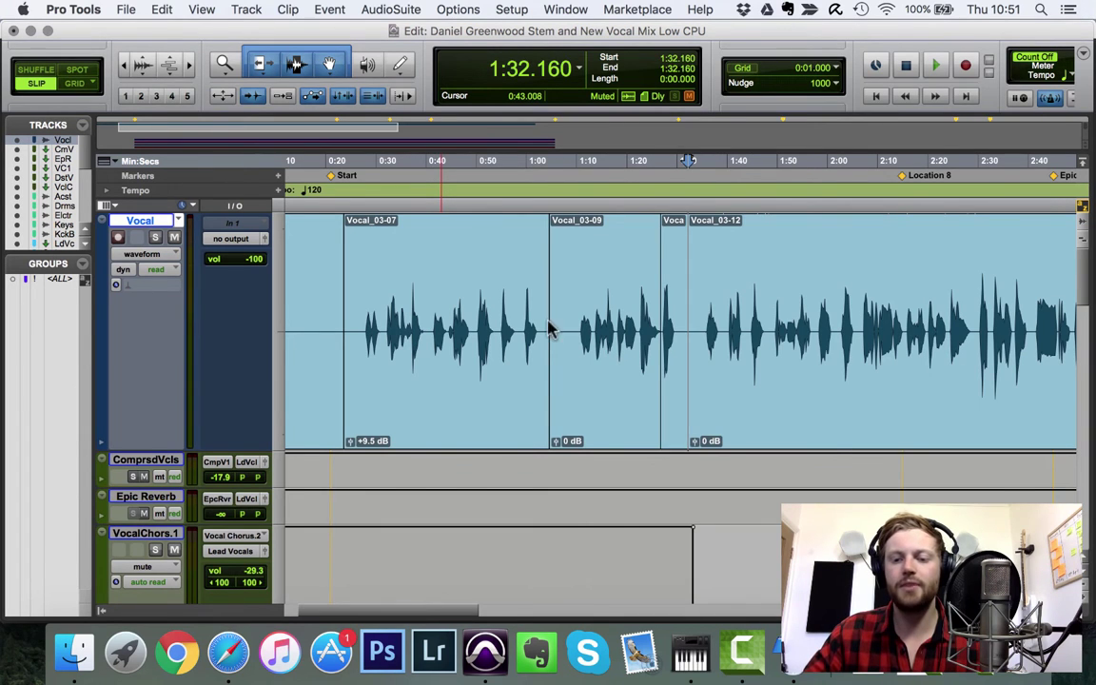
key("super+bracketleft")
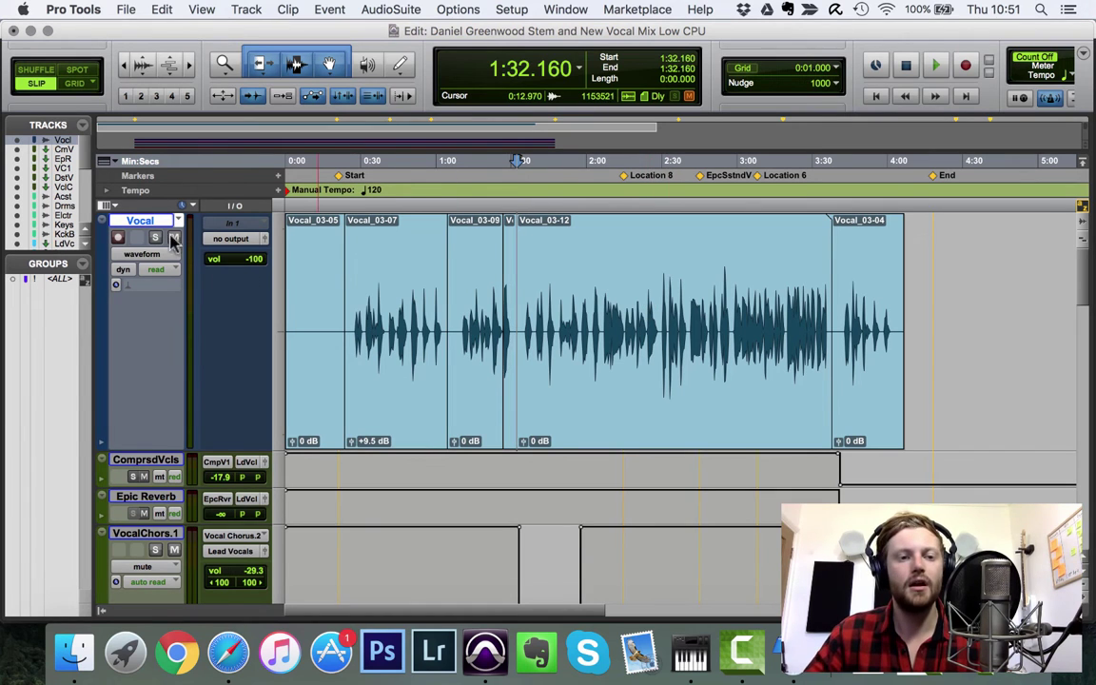
In the mixer, disable all inserts and sends on the Vocal track, from Trim down to the last Lead Vocals send
key("super+equal")
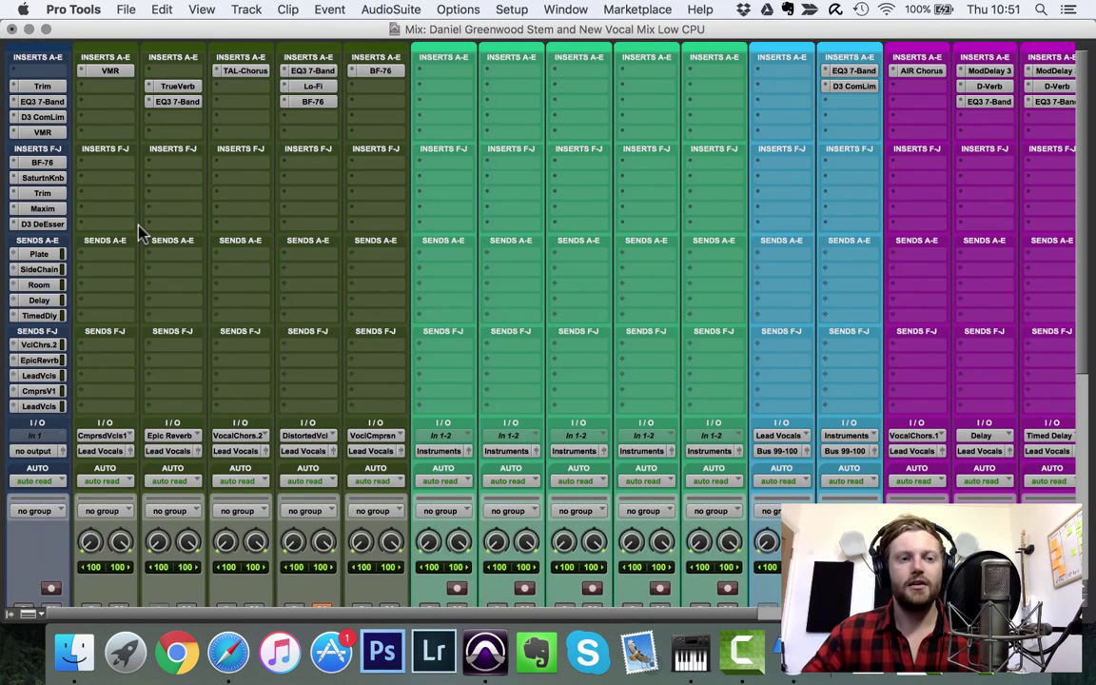
scroll(407, 442, "down", 10)
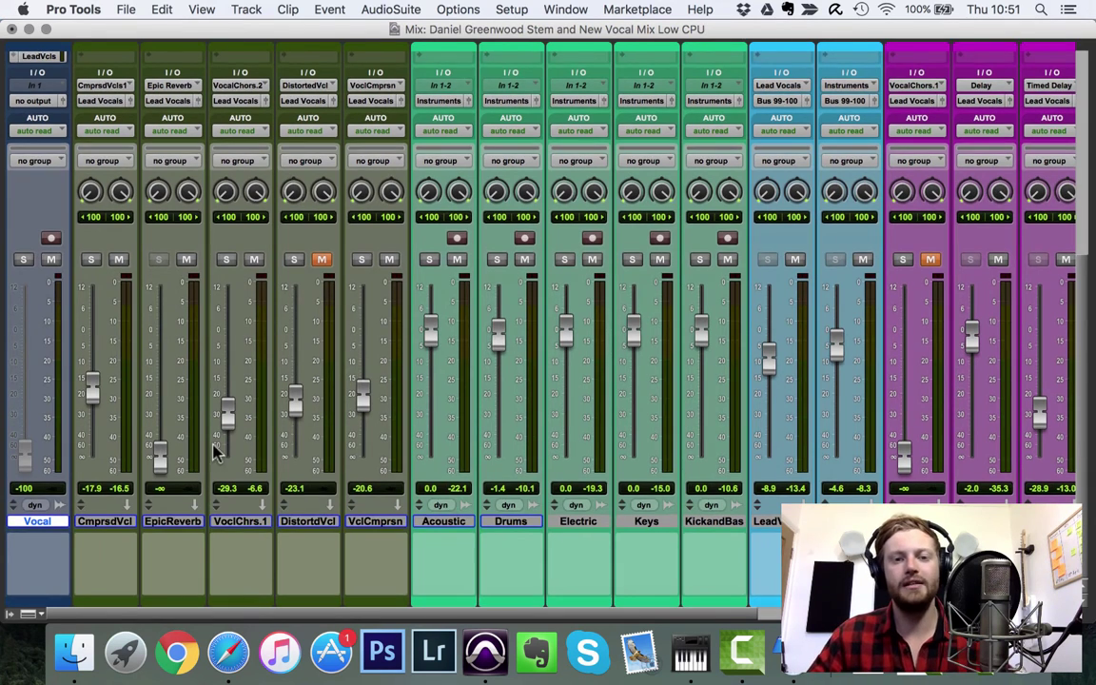
scroll(215, 453, "up", 10)
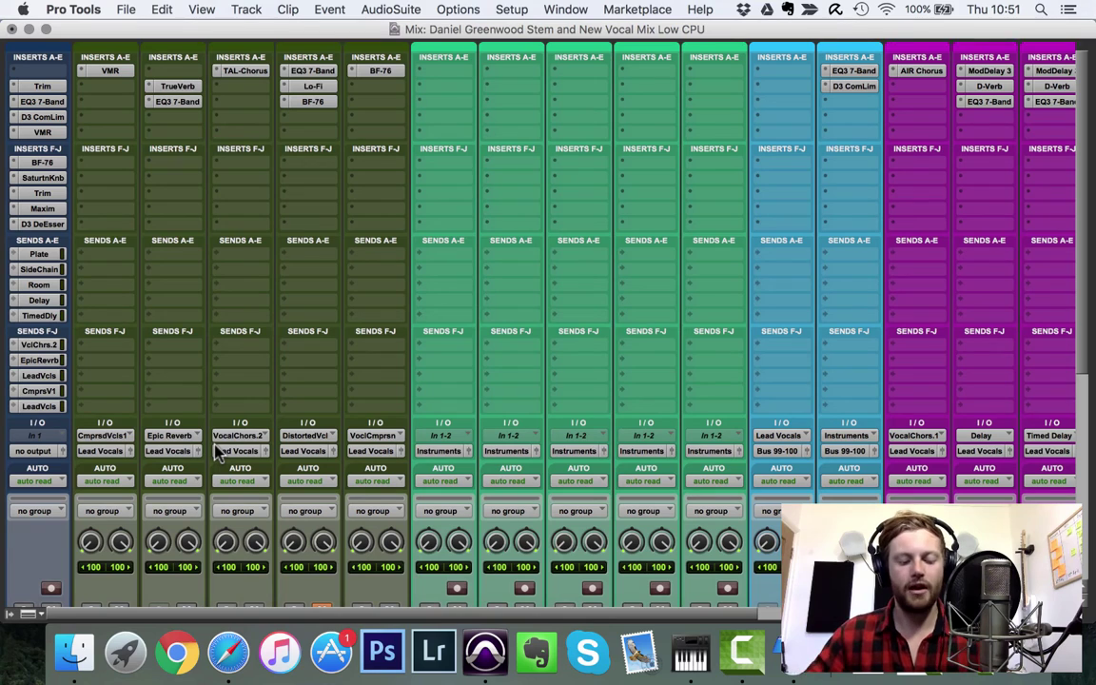
scroll(335, 479, "down", 10)
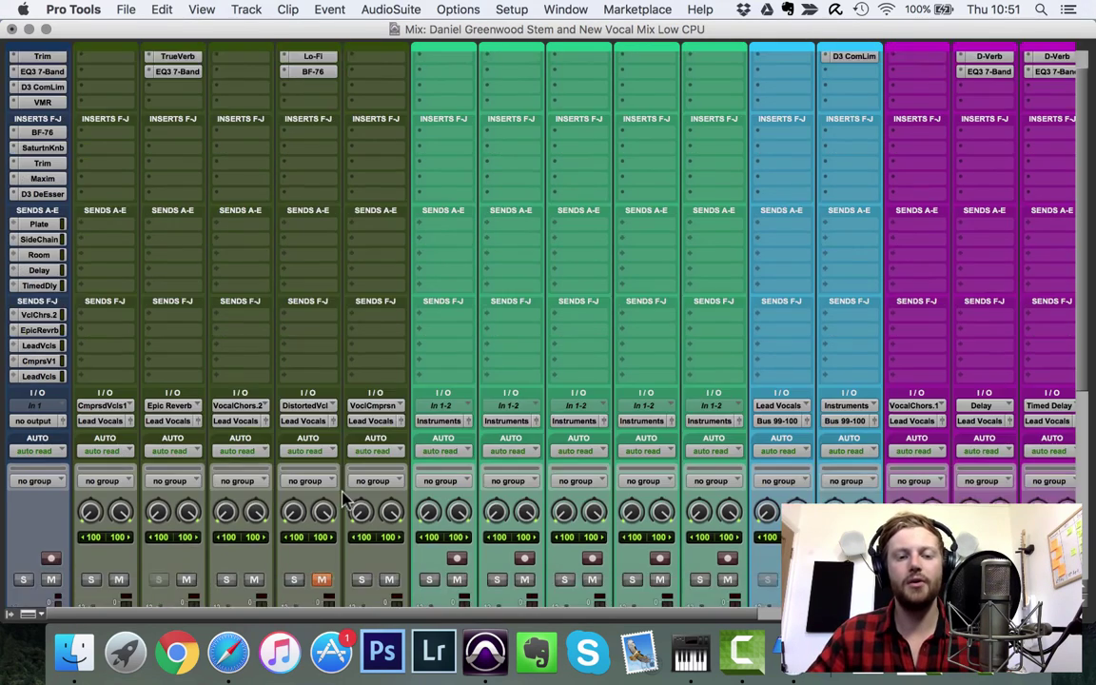
scroll(215, 404, "up", 9)
scroll(160, 221, "up", 1)
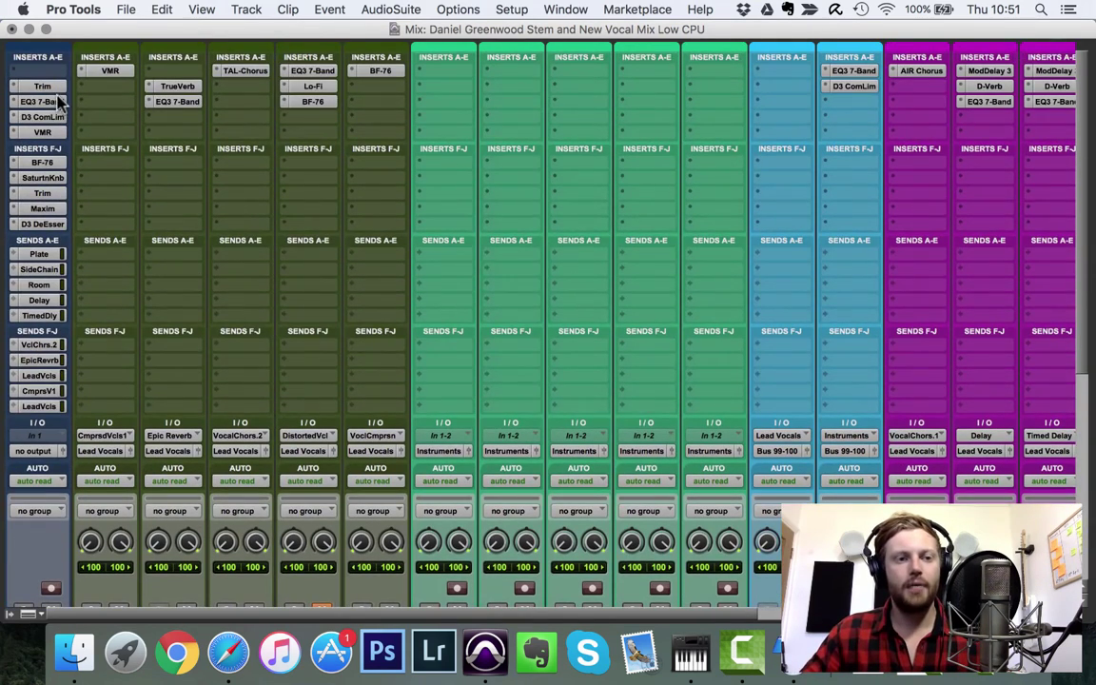
left_click_drag(57, 138, 54, 409)
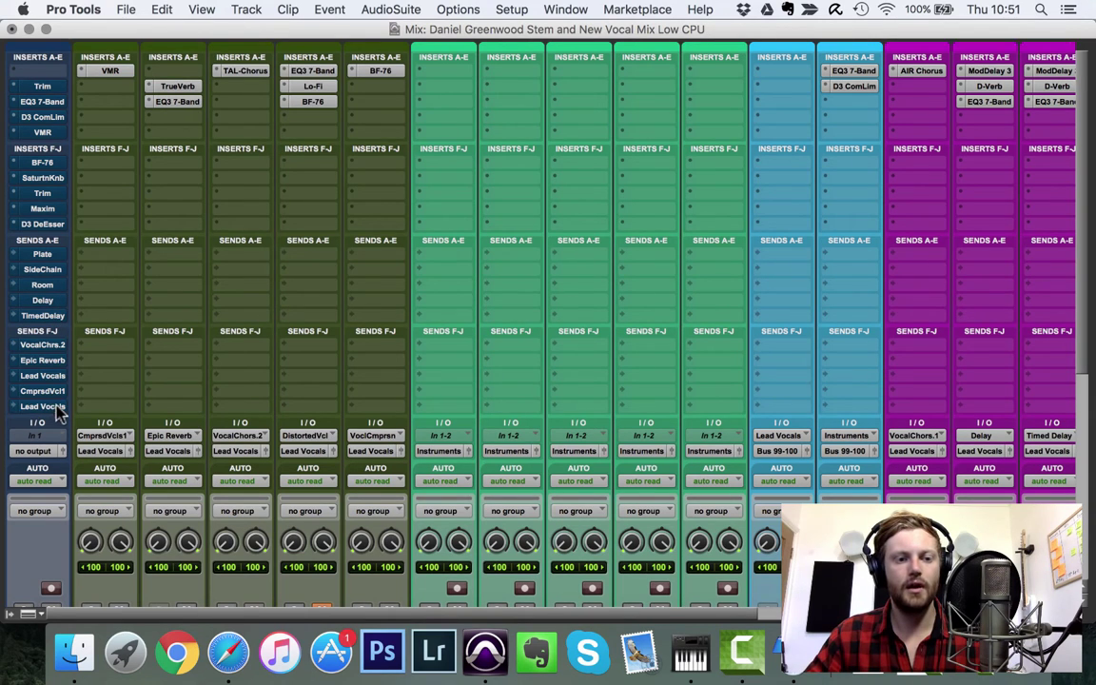
Route the Vocal track's output to the Lead Vocals (Stereo) track
left_click(41, 438)
mouse_move(112, 437)
left_click(28, 451)
left_click(28, 451)
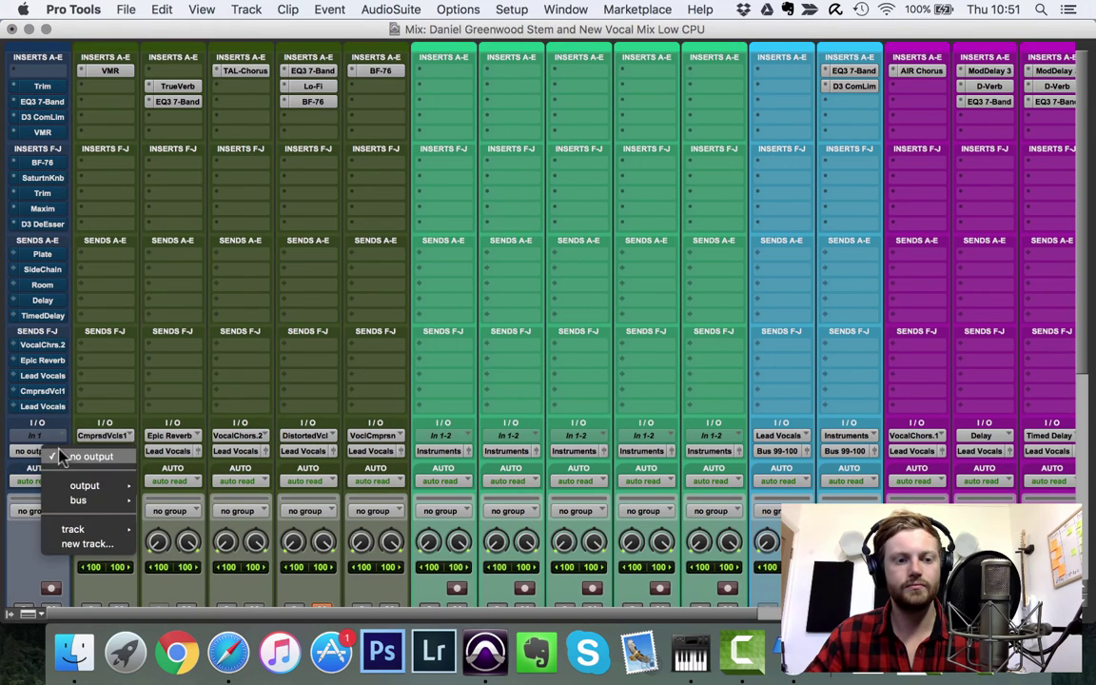
mouse_move(86, 528)
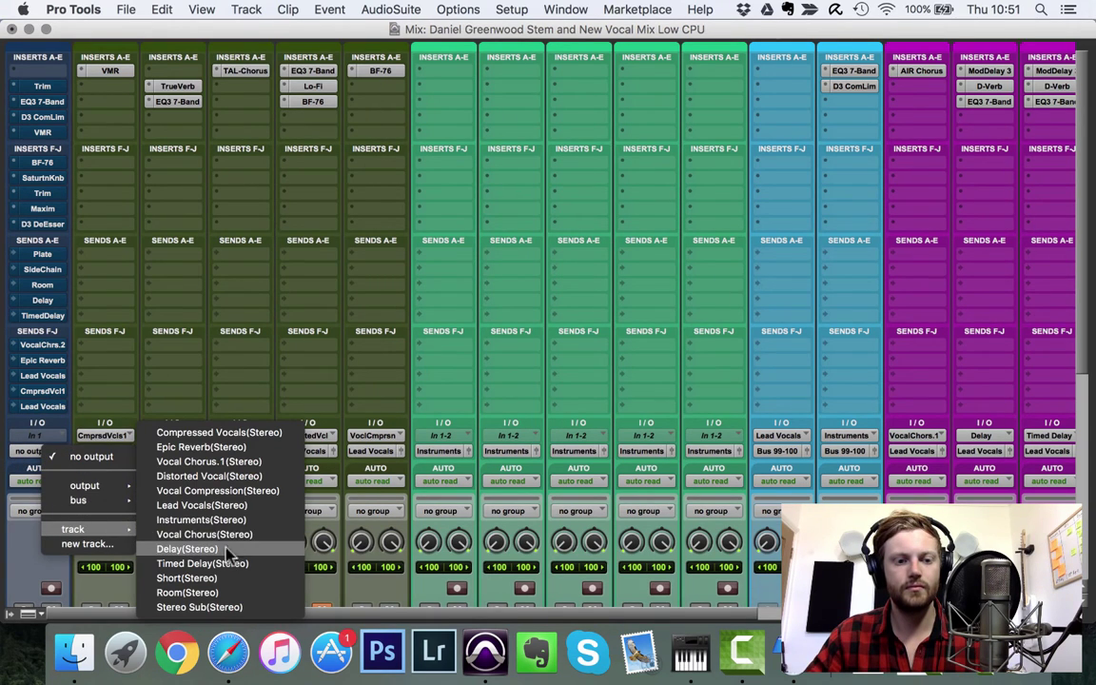
left_click(202, 505)
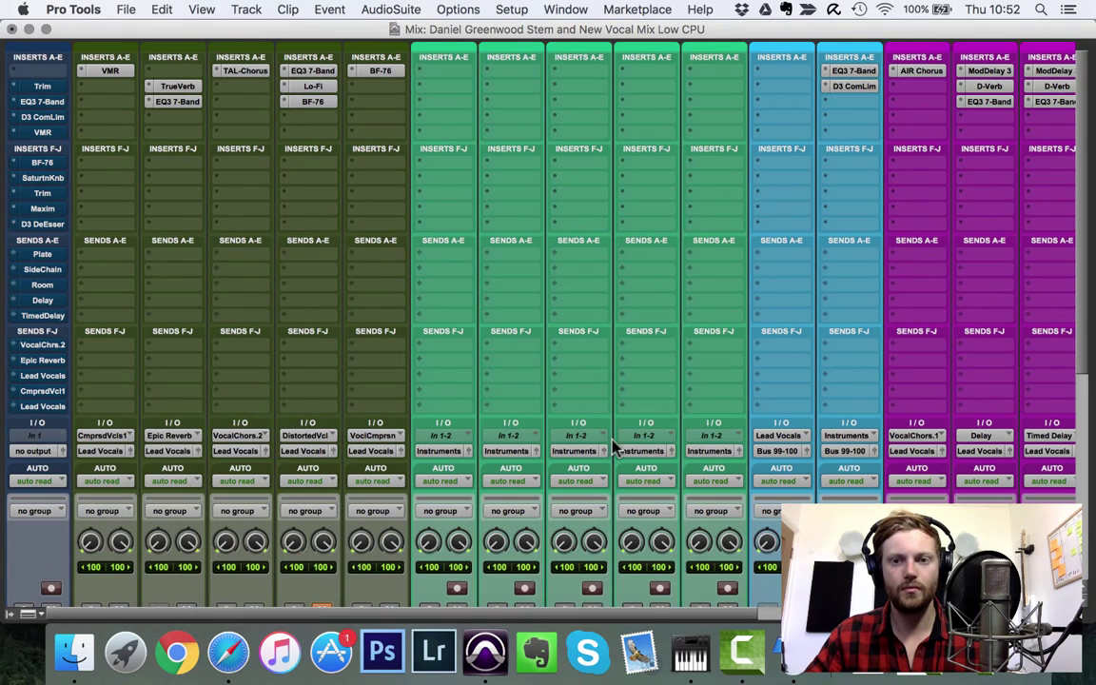
scroll(761, 438, "down", 8)
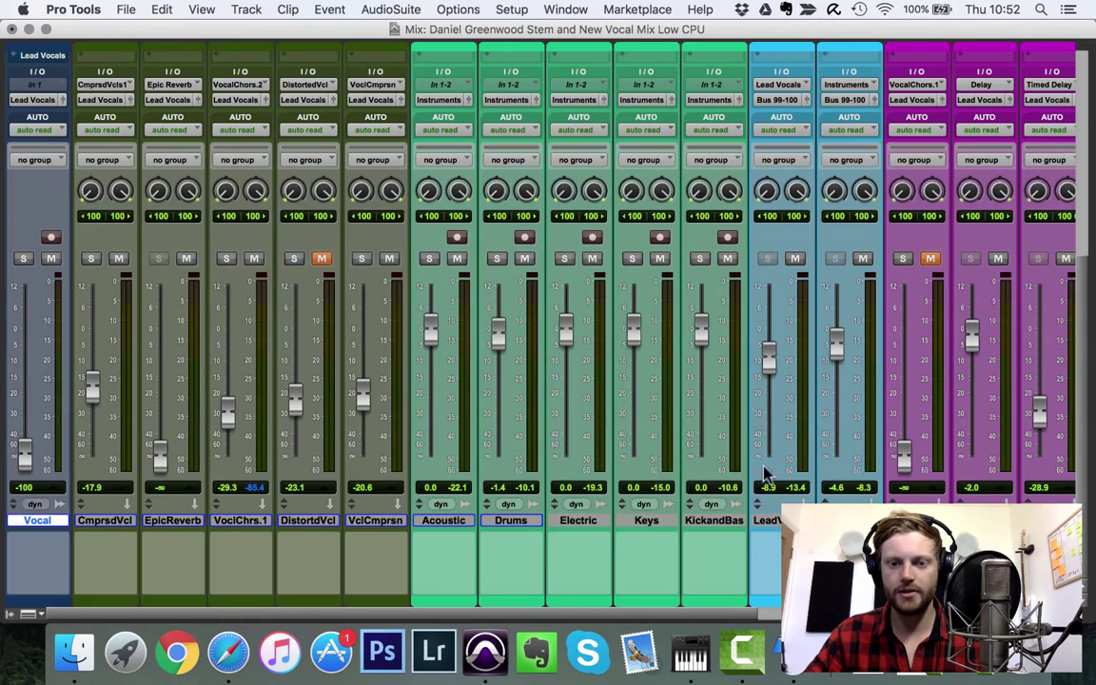
scroll(772, 362, "up", 8)
scroll(820, 278, "down", 8)
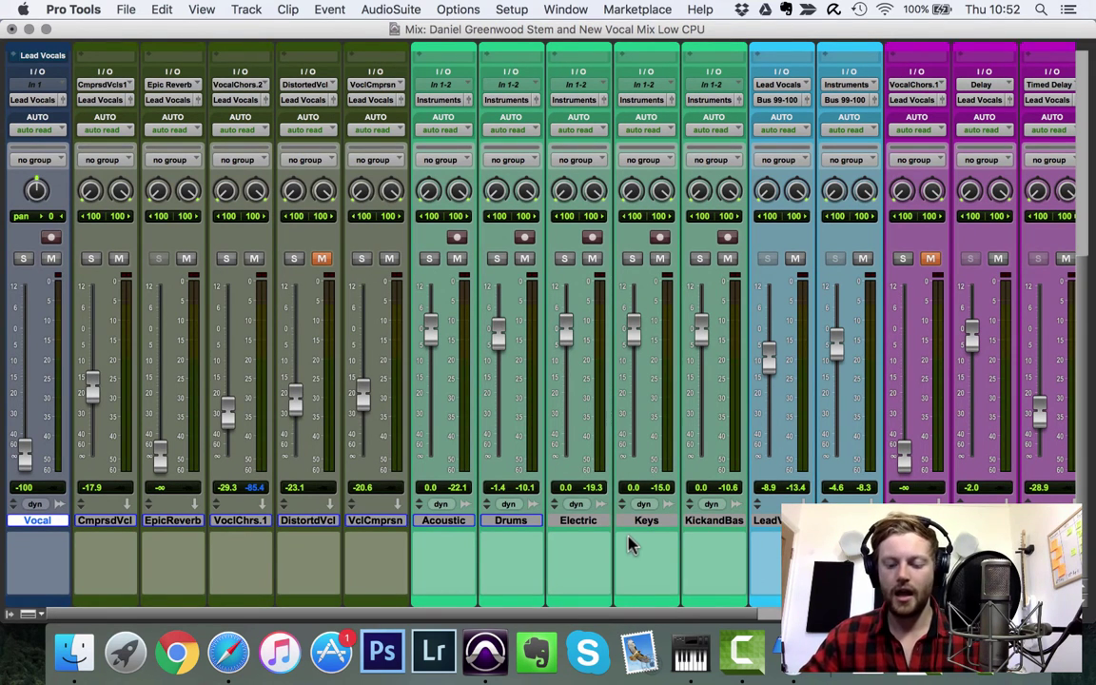
Place the playback start at 1:58.784 and try to lower the Vocal fader to -4.4 dB
key("super+equal")
left_click(527, 206)
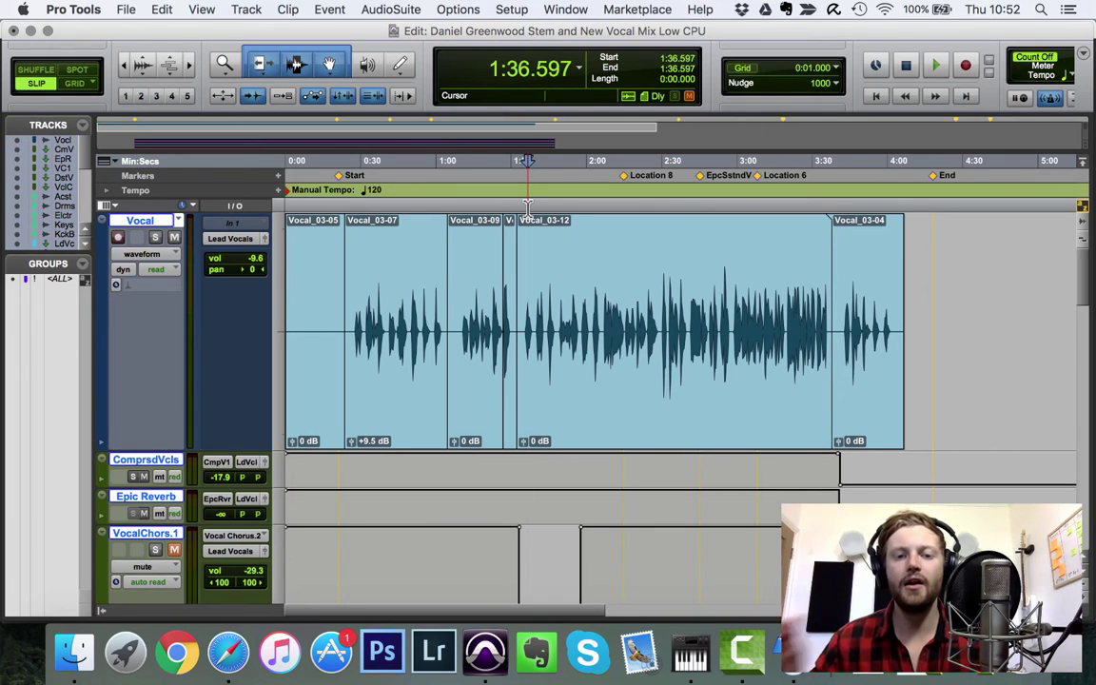
left_click(583, 200)
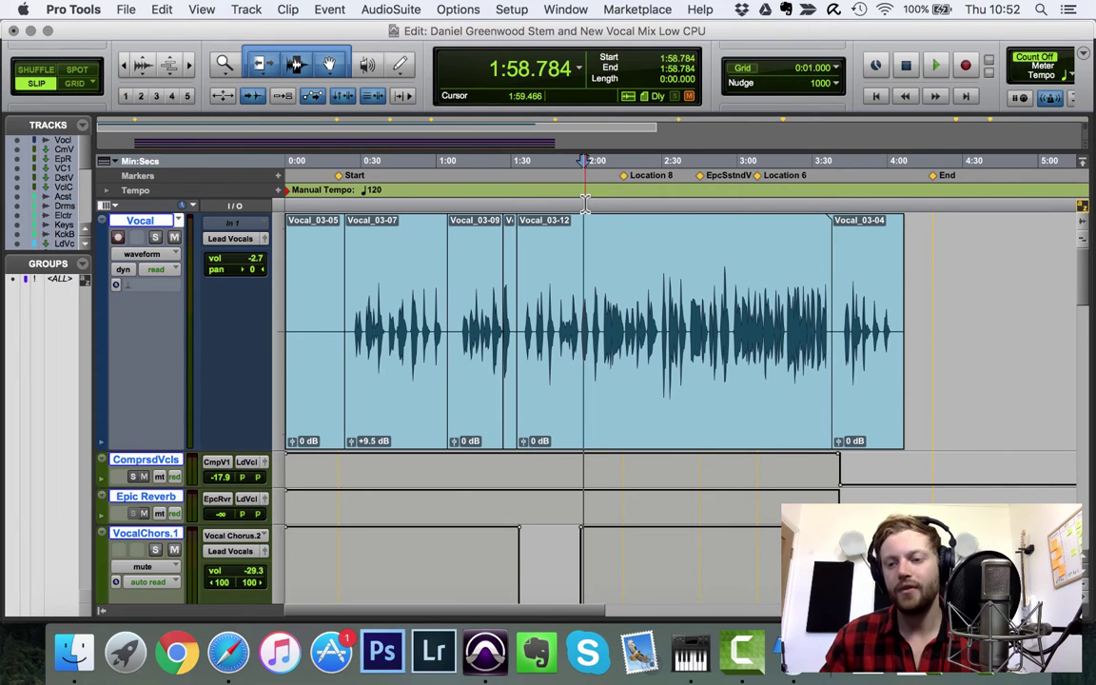
key("super+equal")
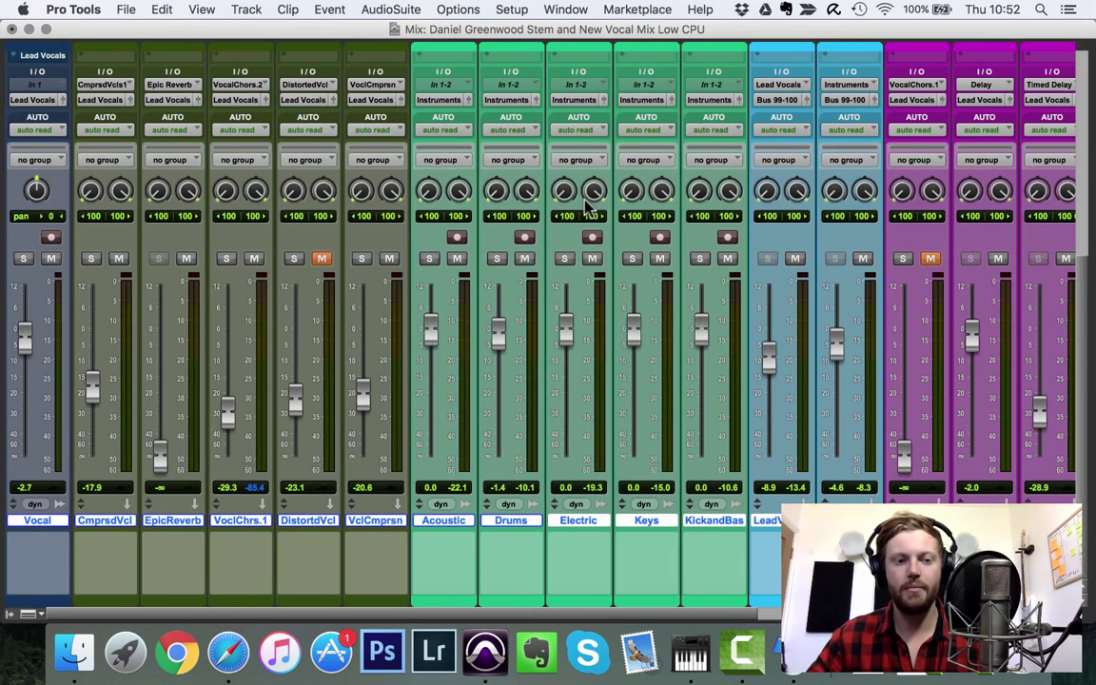
mouse_move(24, 338)
left_mouse_down()
mouse_move(36, 484)
mouse_move(27, 343)
left_mouse_up()
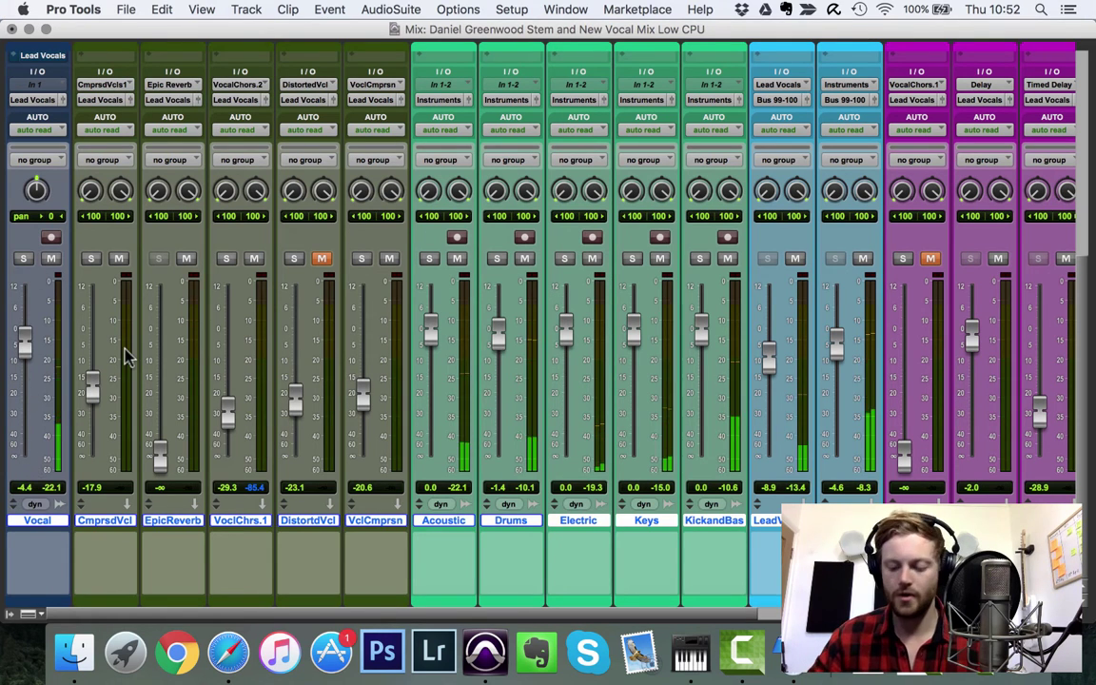
Display the Vocal track's volume automation and delete it across the entire song
key("super+equal")
left_click(158, 254)
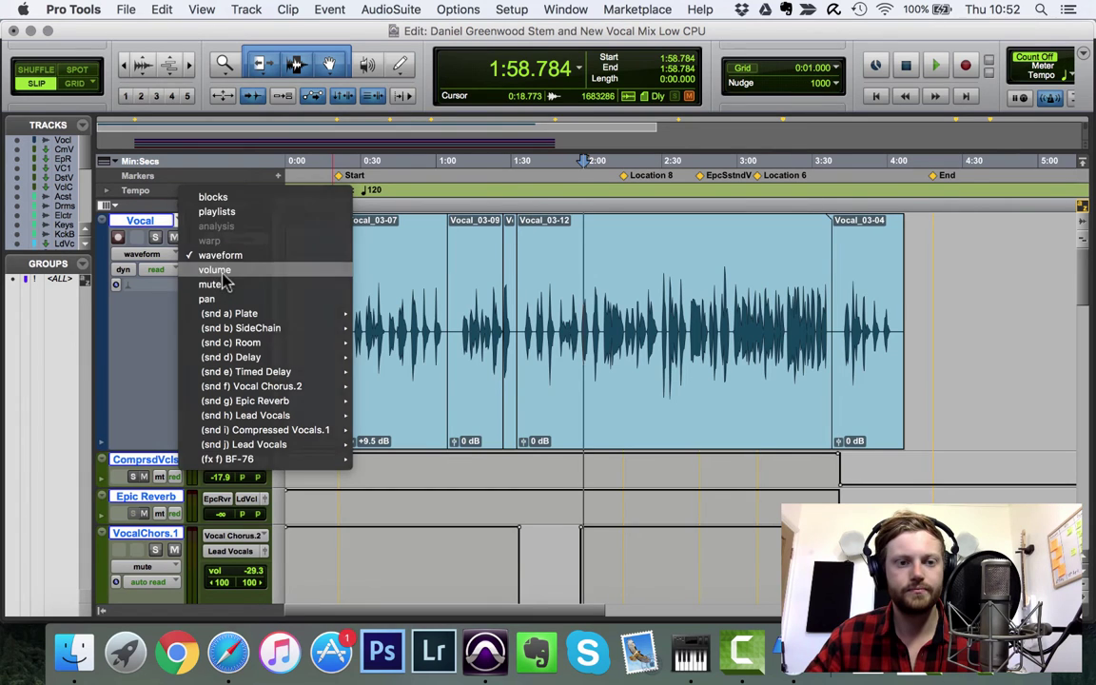
left_click(215, 270)
left_click_drag(980, 301, 137, 271)
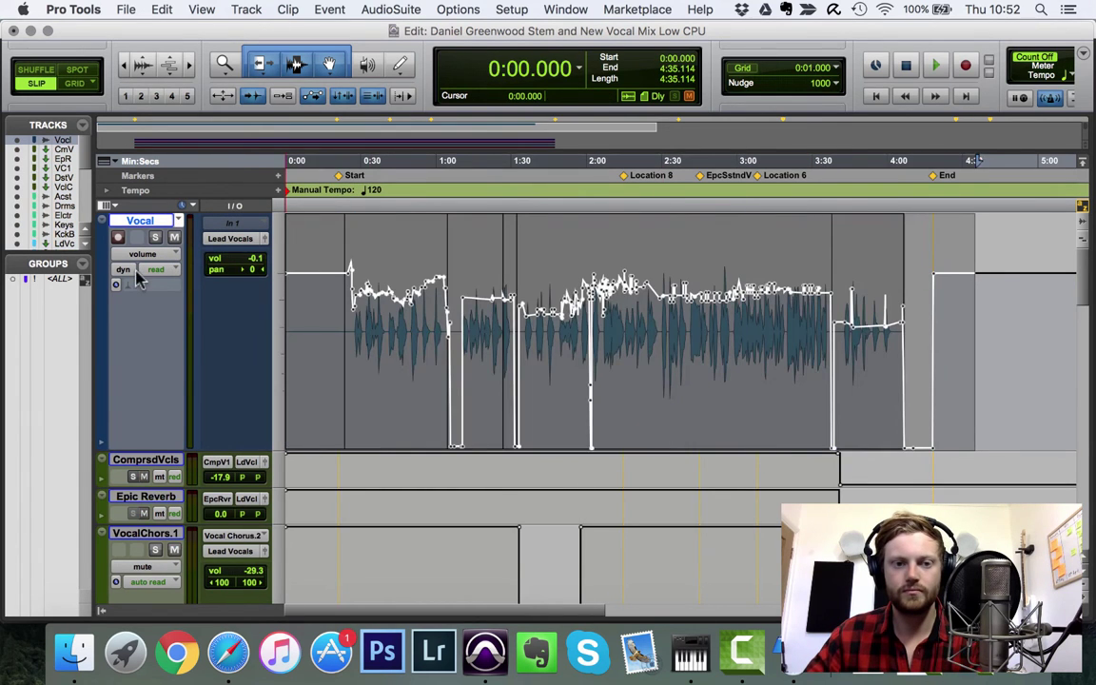
key("Delete")
Play the song from around 2:00 and try the Vocal fader at +12.0 dB, dismissing the disk cleanup notification
left_click(592, 163)
key("space")
key("super+equal")
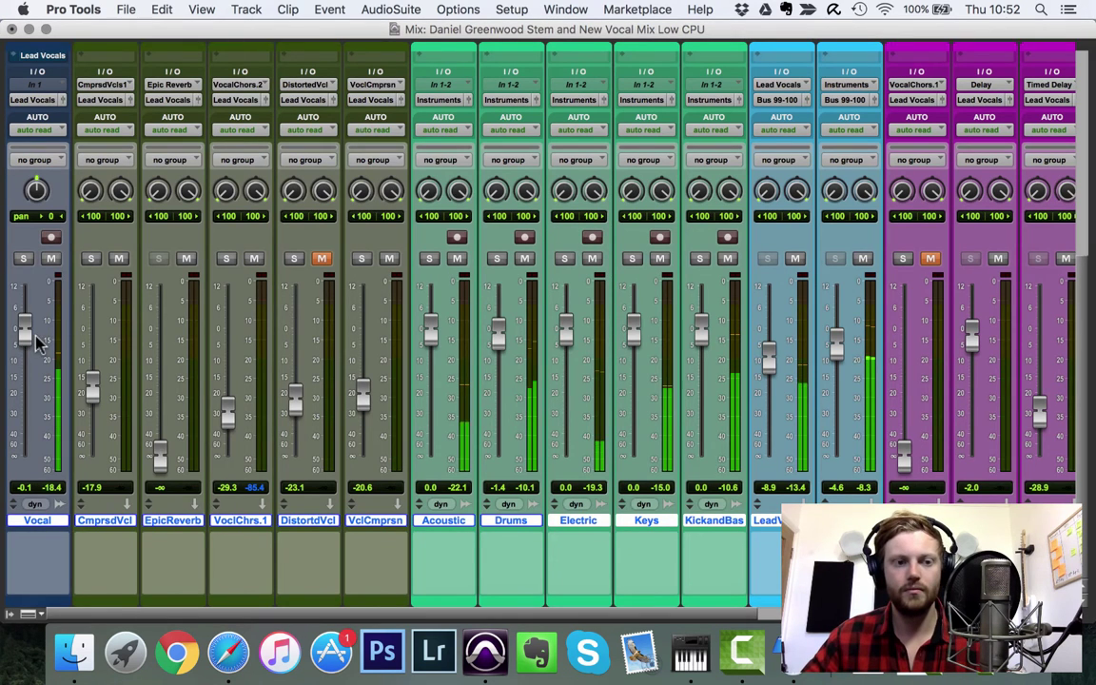
left_click_drag(30, 334, 25, 301)
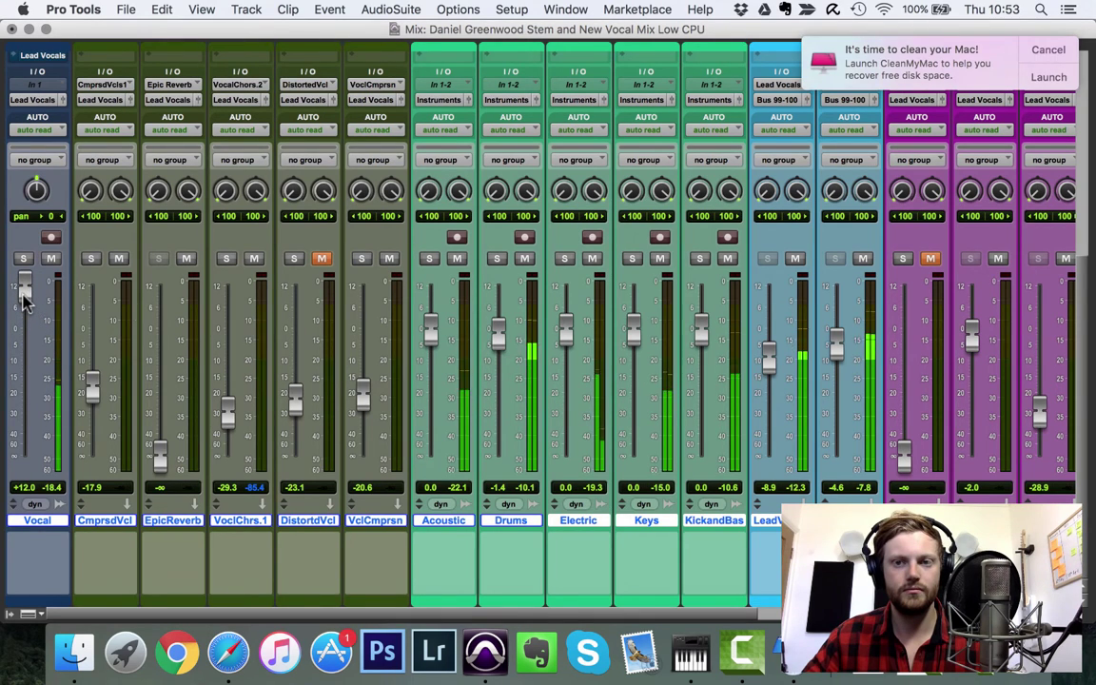
left_click(807, 42)
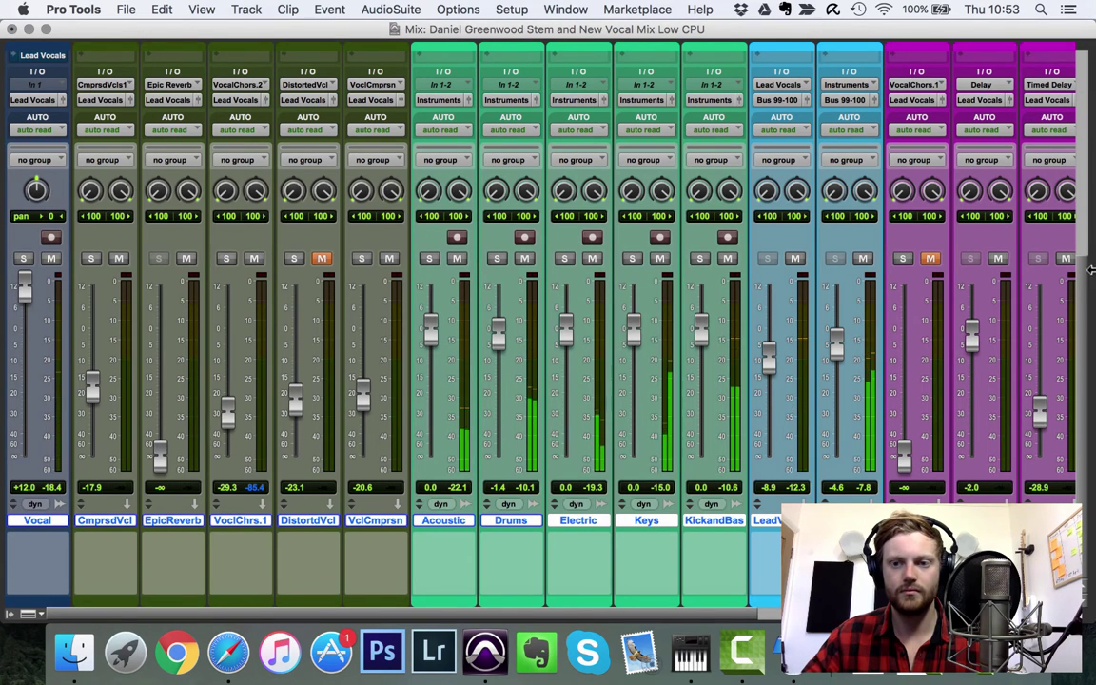
Reactivate the first Trim insert on the Vocal track and close its plug-in window
scroll(1091, 281, "up", 5)
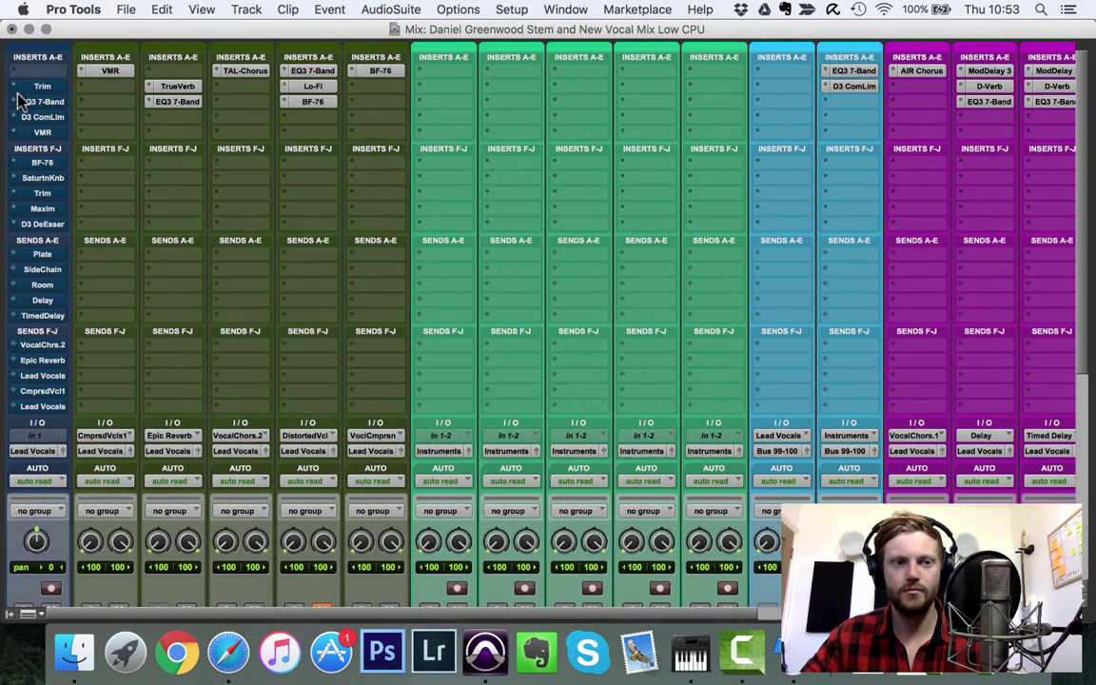
left_click(40, 86)
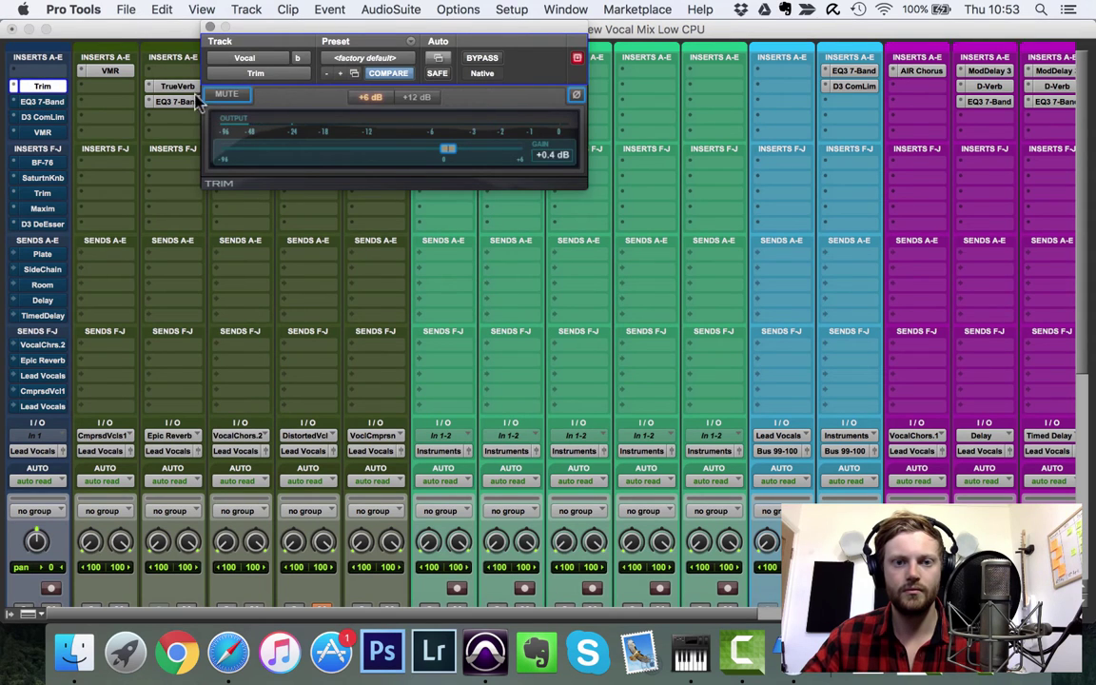
left_click(210, 27)
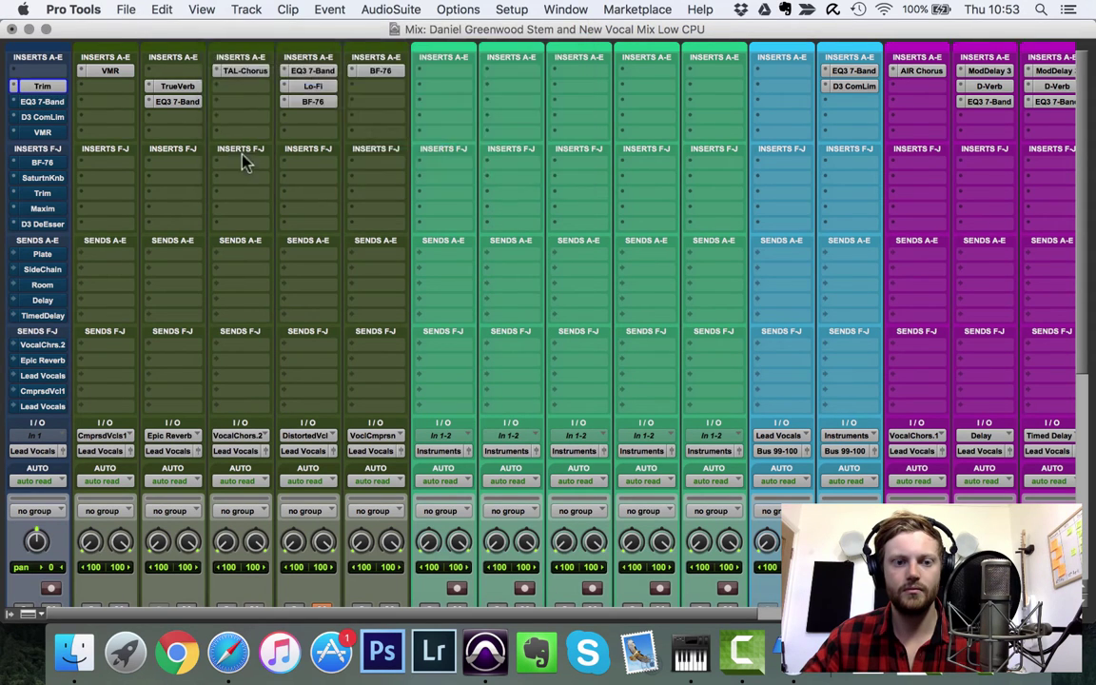
Raise the Lead Vocals fader to +0.9 dB and set the Vocal fader to +2.3 dB during playback
scroll(238, 152, "down", 5)
left_click_drag(776, 354, 772, 341)
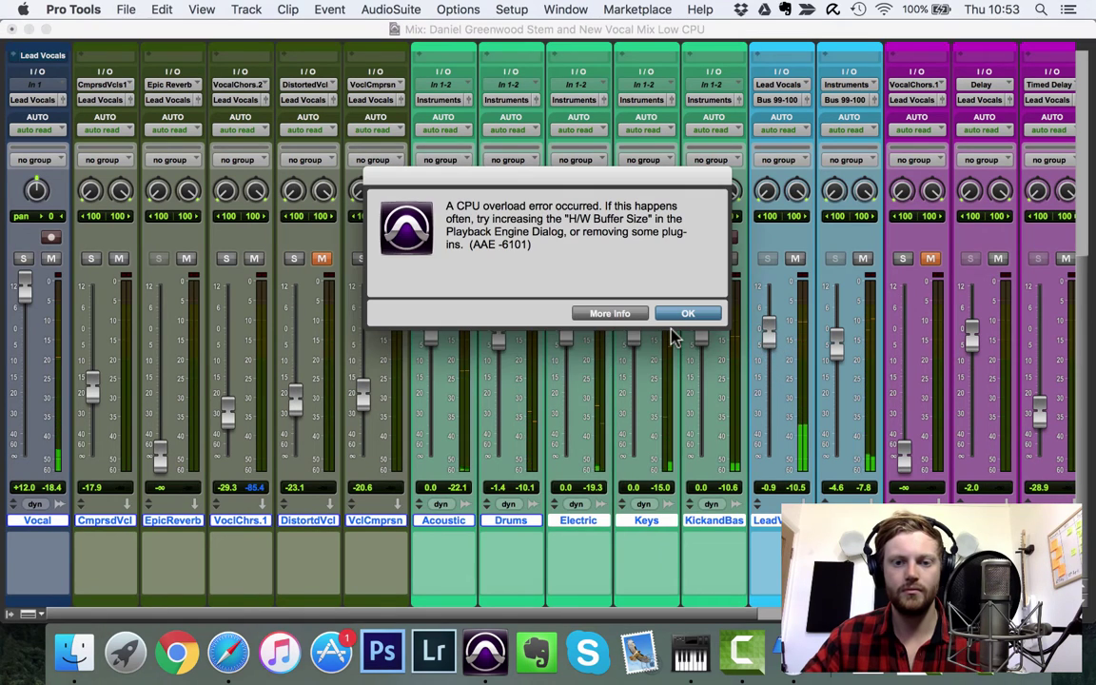
left_click(673, 328)
key("space")
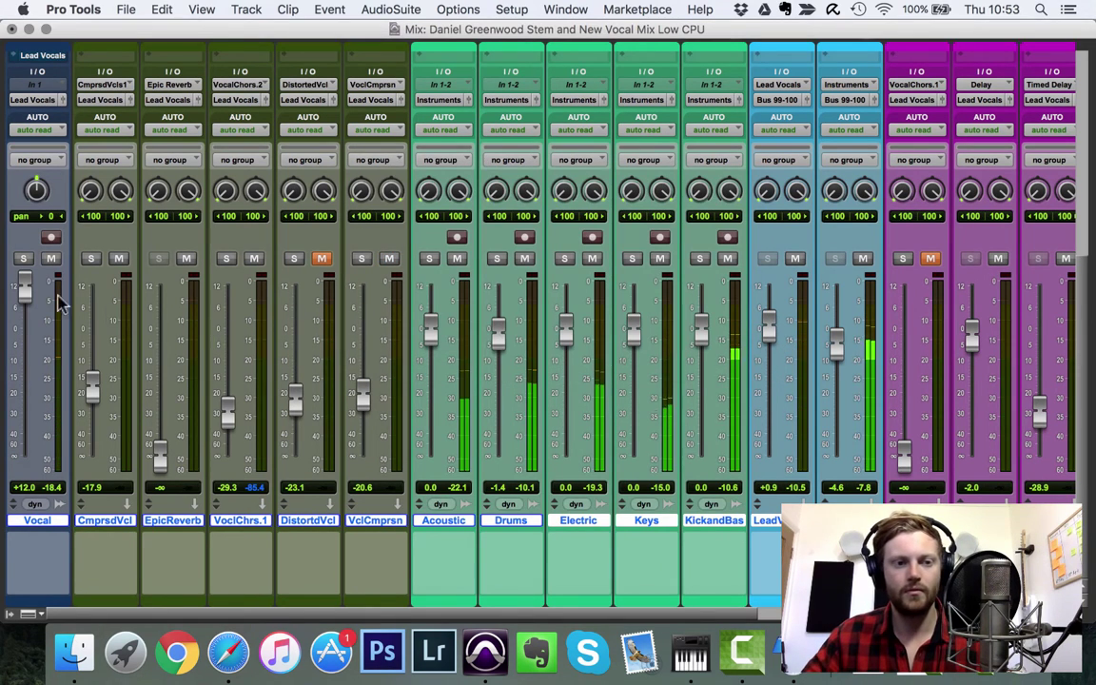
left_click_drag(30, 296, 26, 326)
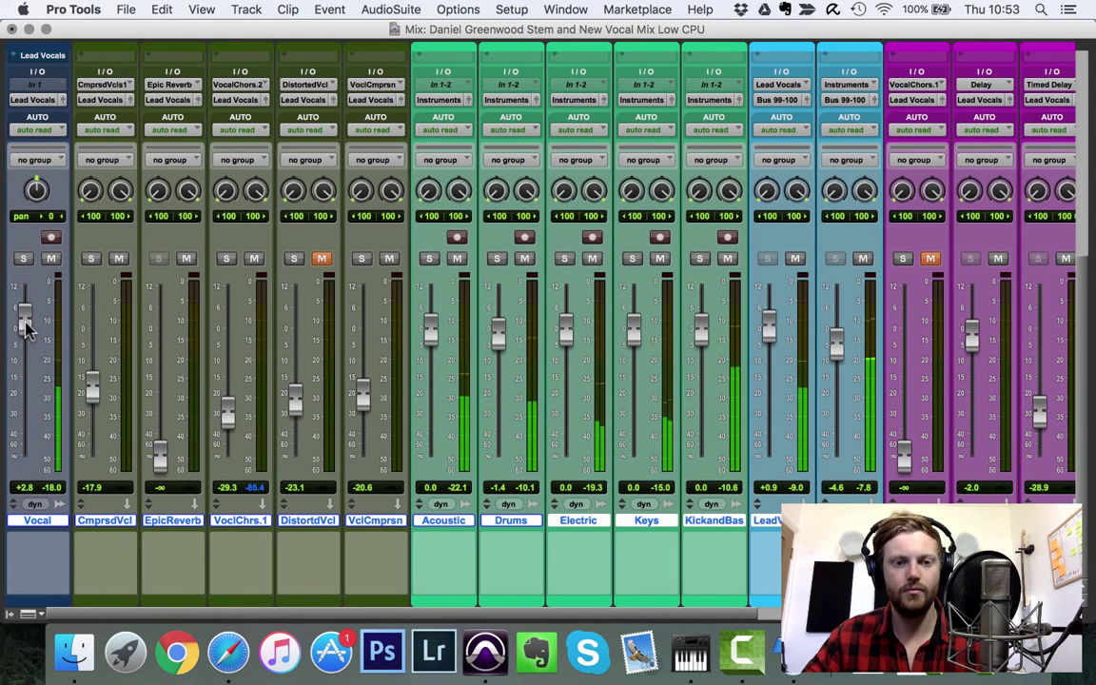
left_click_drag(26, 326, 26, 329)
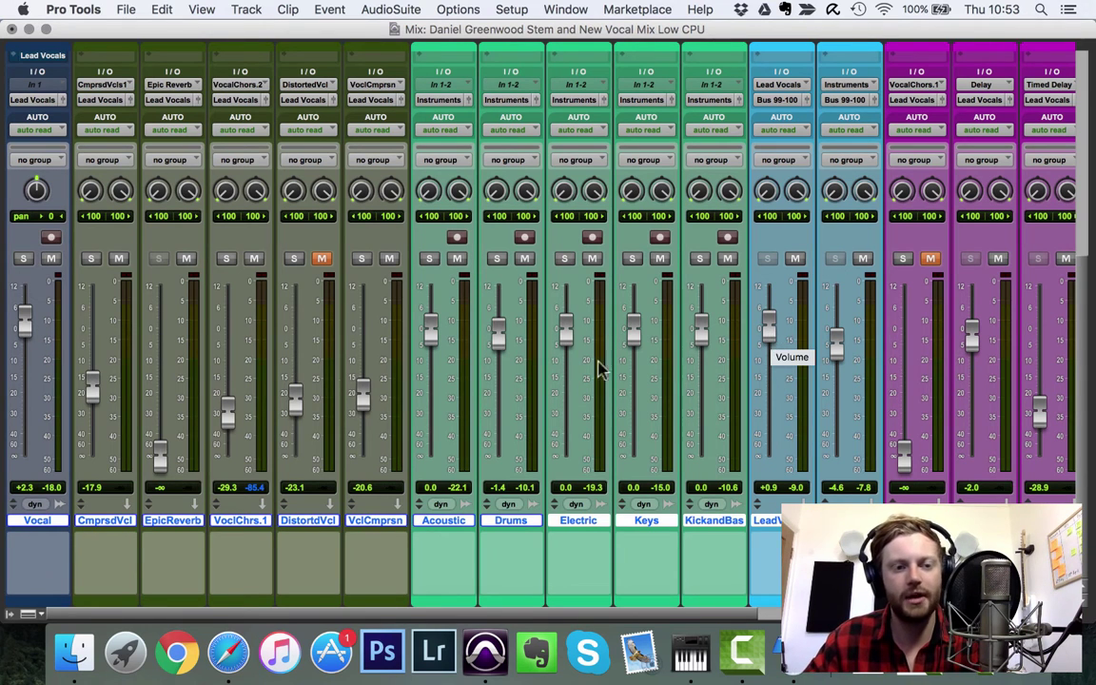
Raise the gain of the Vocal track's first Trim plug-in to +6.0 dB in small increments, then close it
scroll(295, 366, "up", 5)
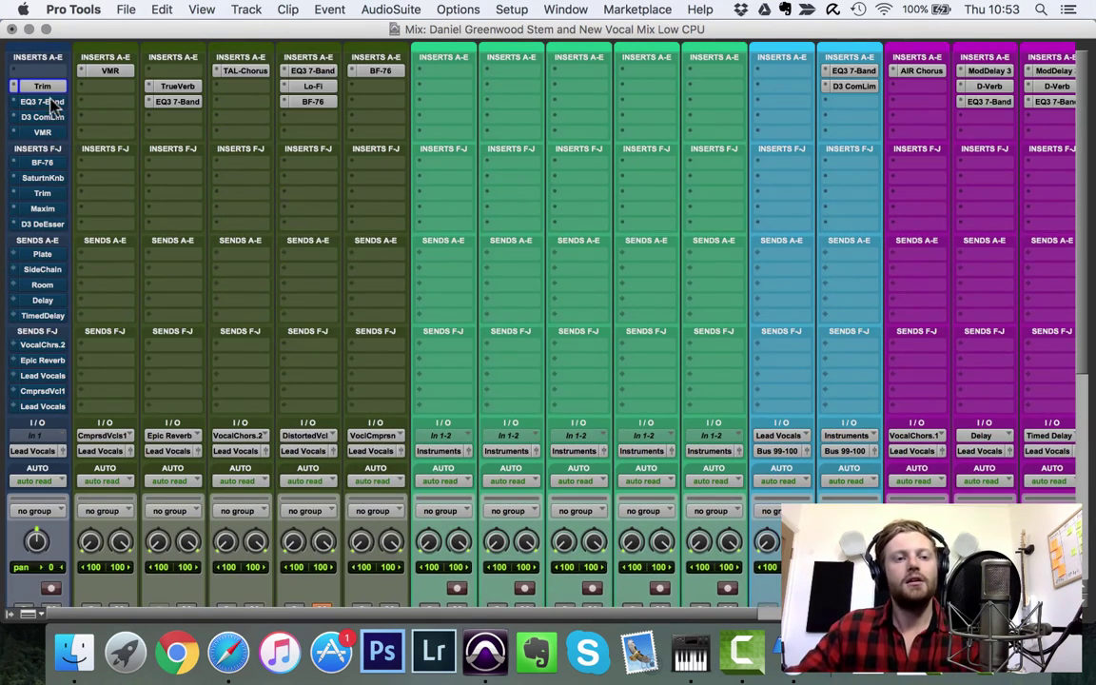
left_click(47, 89)
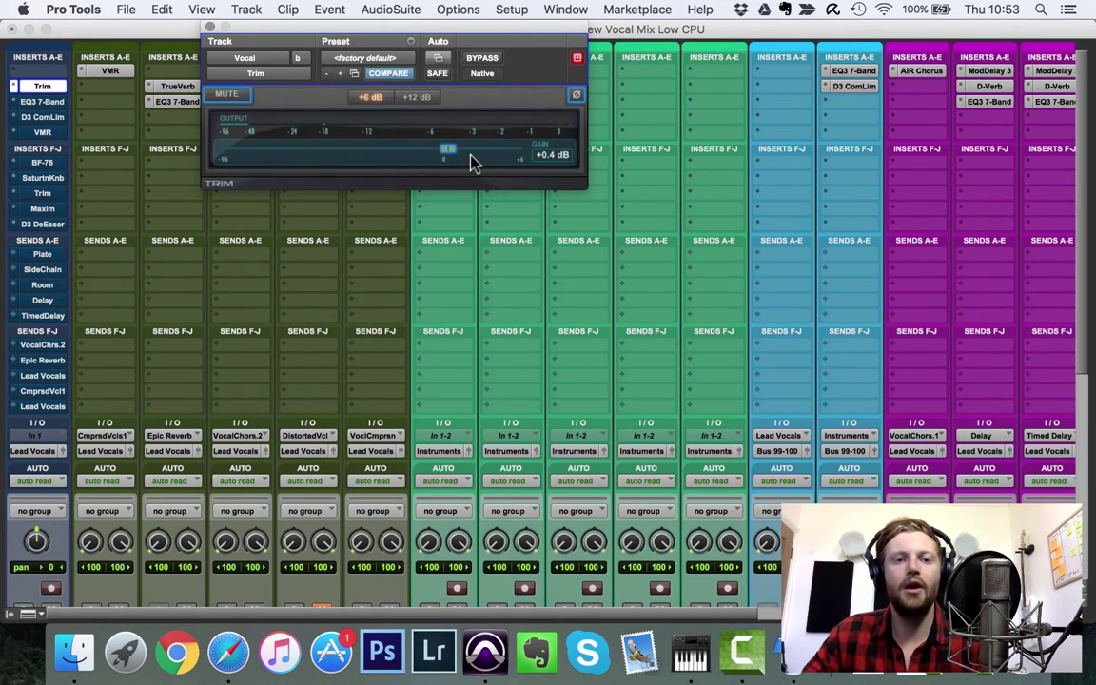
left_click_drag(430, 32, 436, 132)
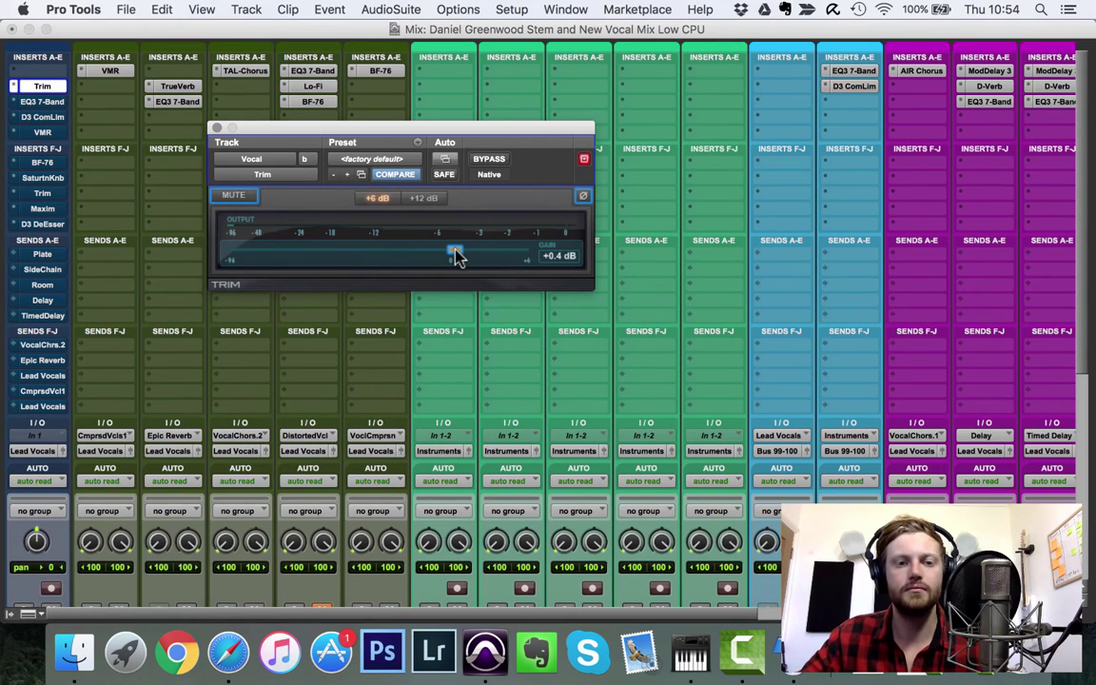
left_click(689, 315)
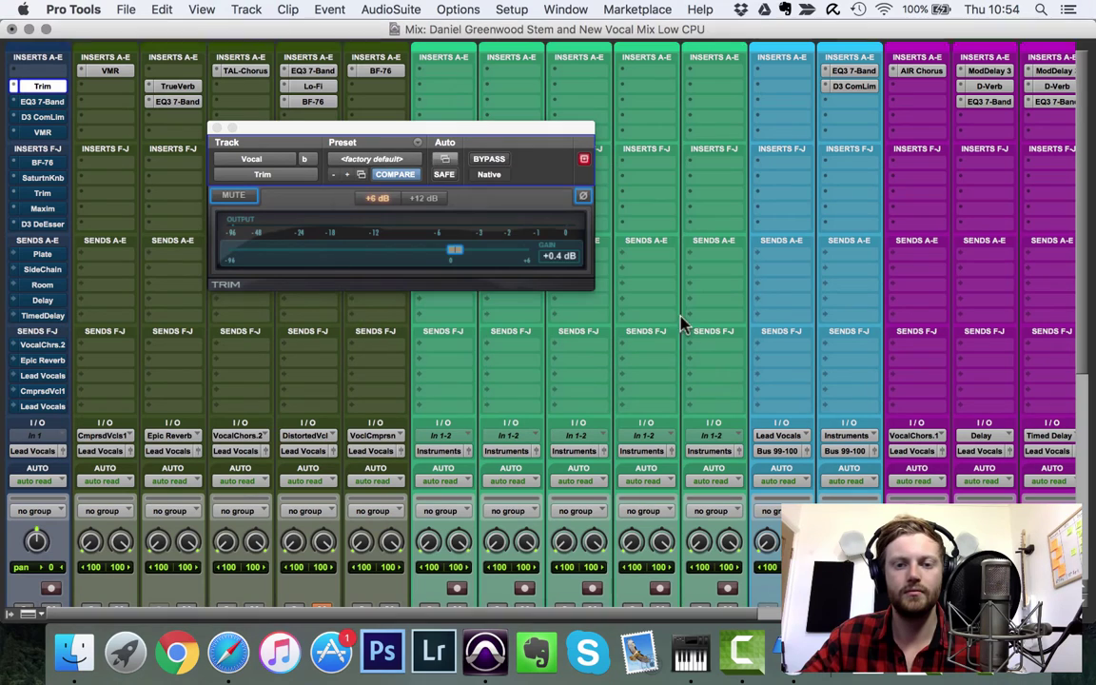
left_click_drag(454, 254, 473, 259)
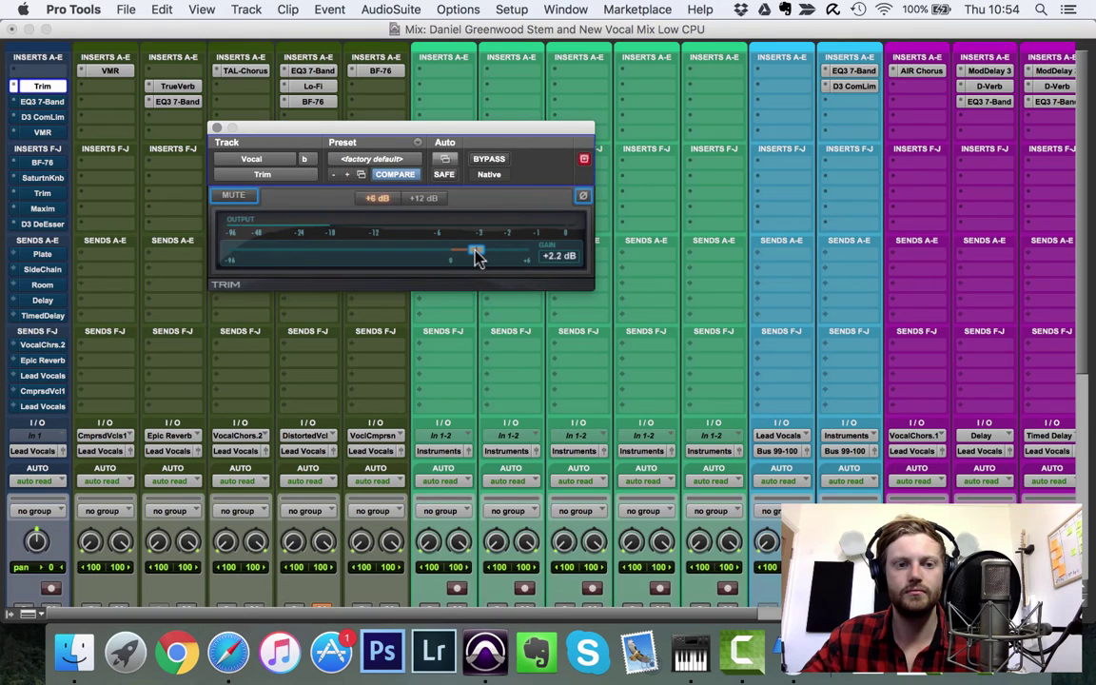
left_click_drag(477, 258, 483, 259)
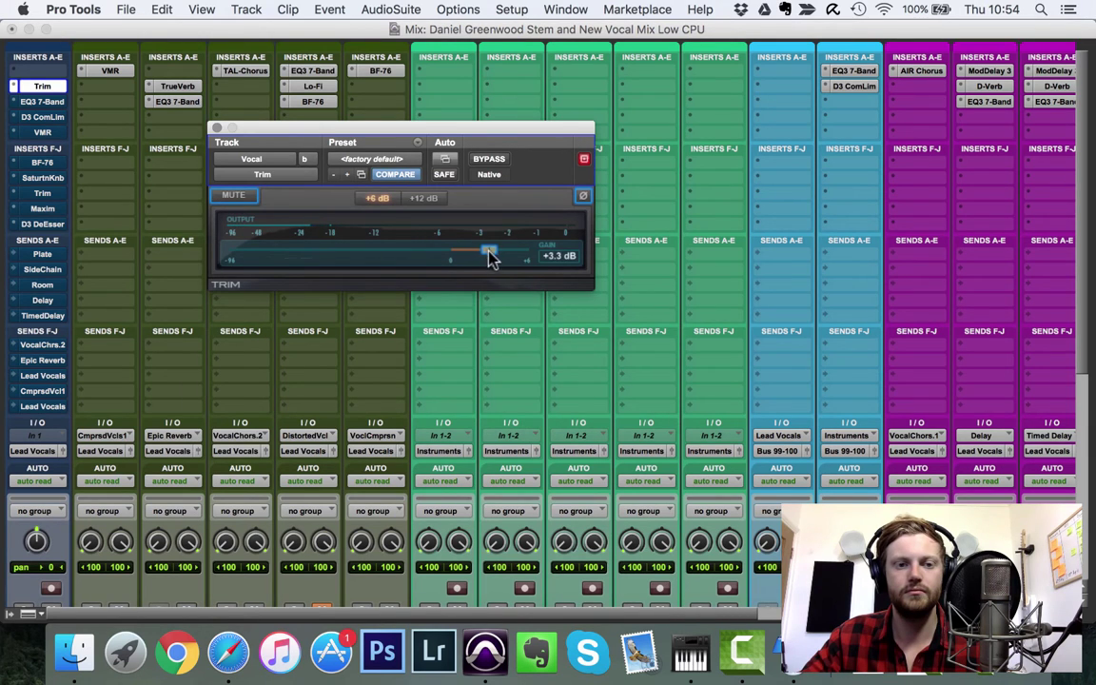
left_click_drag(494, 259, 502, 261)
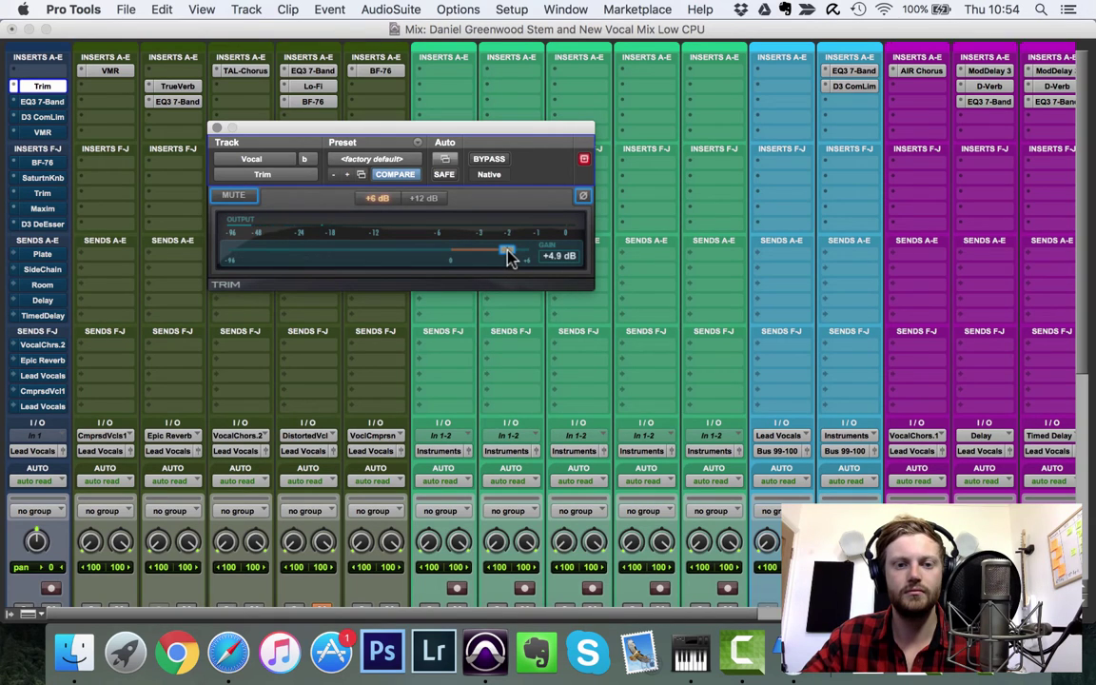
left_click_drag(509, 257, 517, 260)
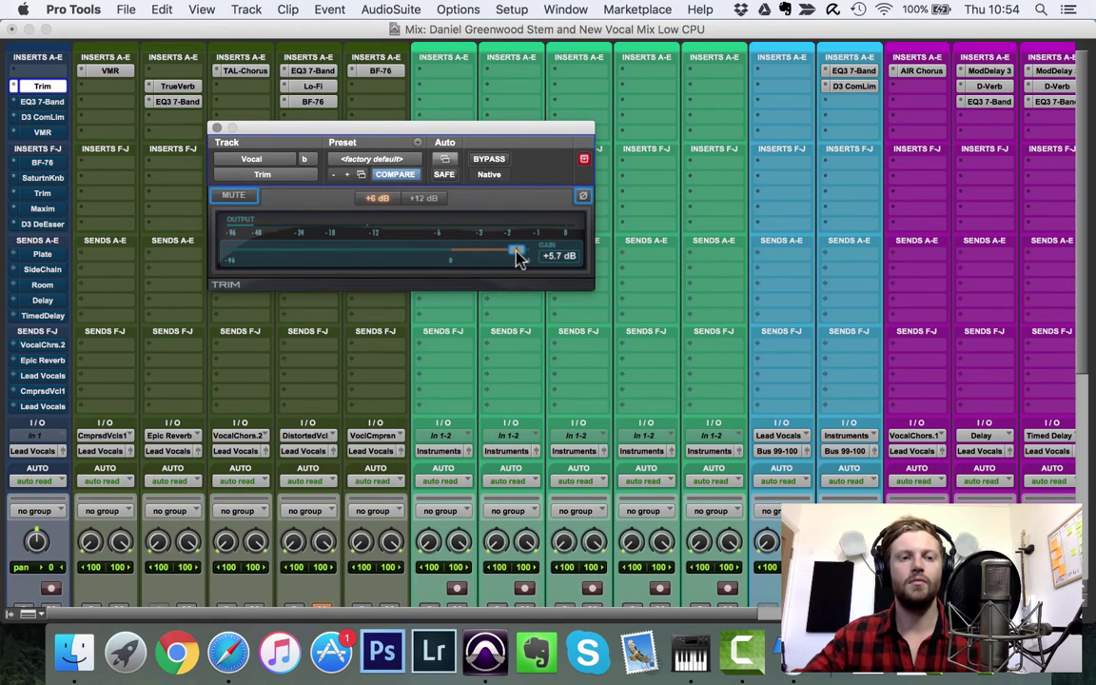
left_click_drag(518, 258, 526, 259)
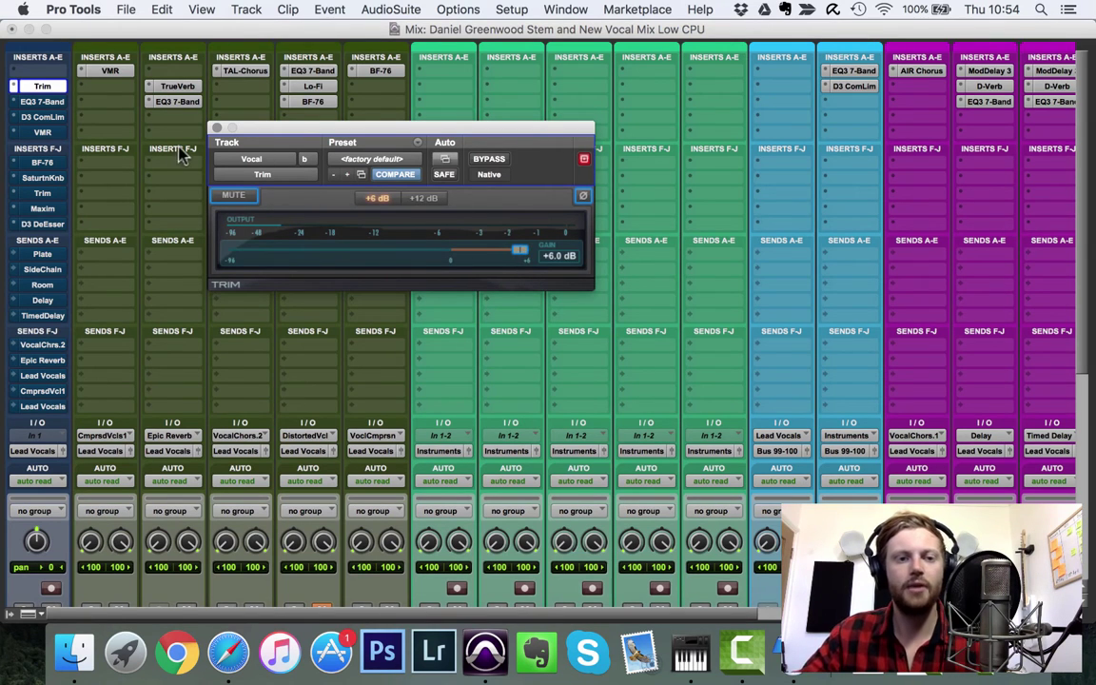
left_click(216, 128)
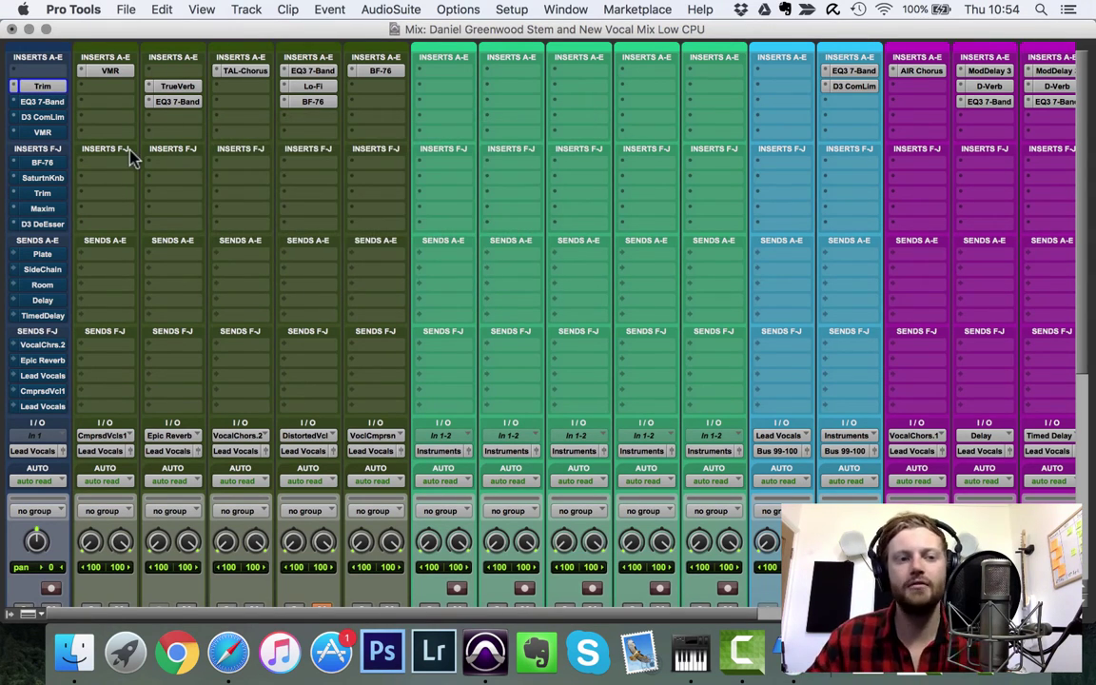
Reactivate the Vocal track's EQ3 7-Band and set LF to 0.3 dB at 103.9 Hz and HF to 0.9 dB at 6.98 kHz
left_click(48, 103)
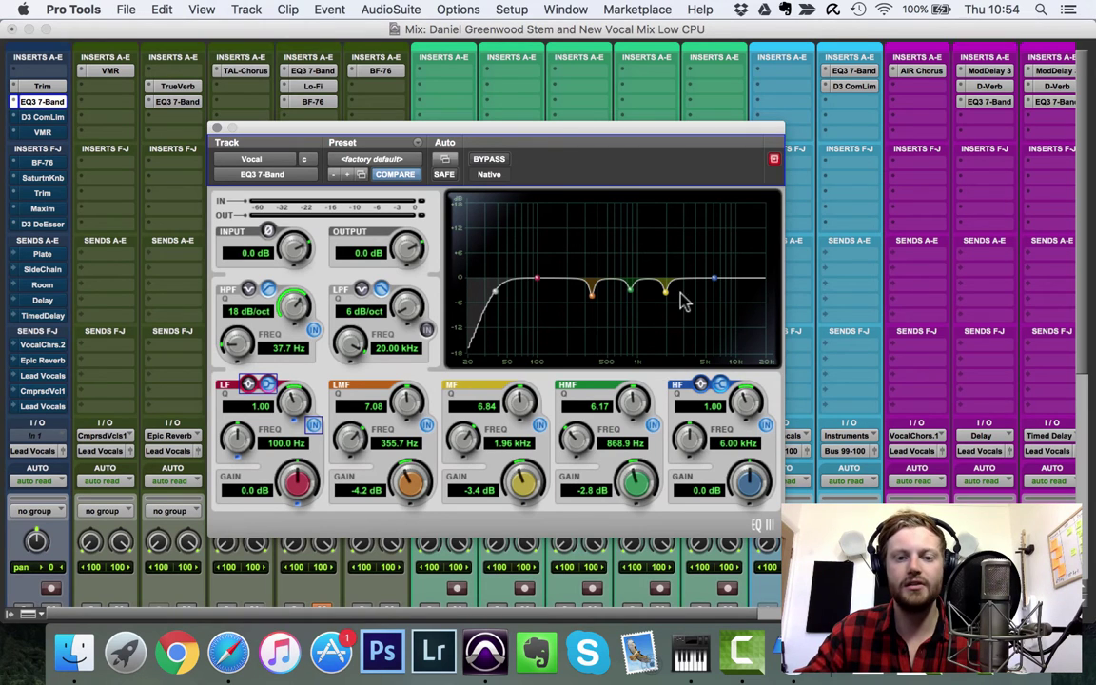
left_click_drag(668, 131, 653, 108)
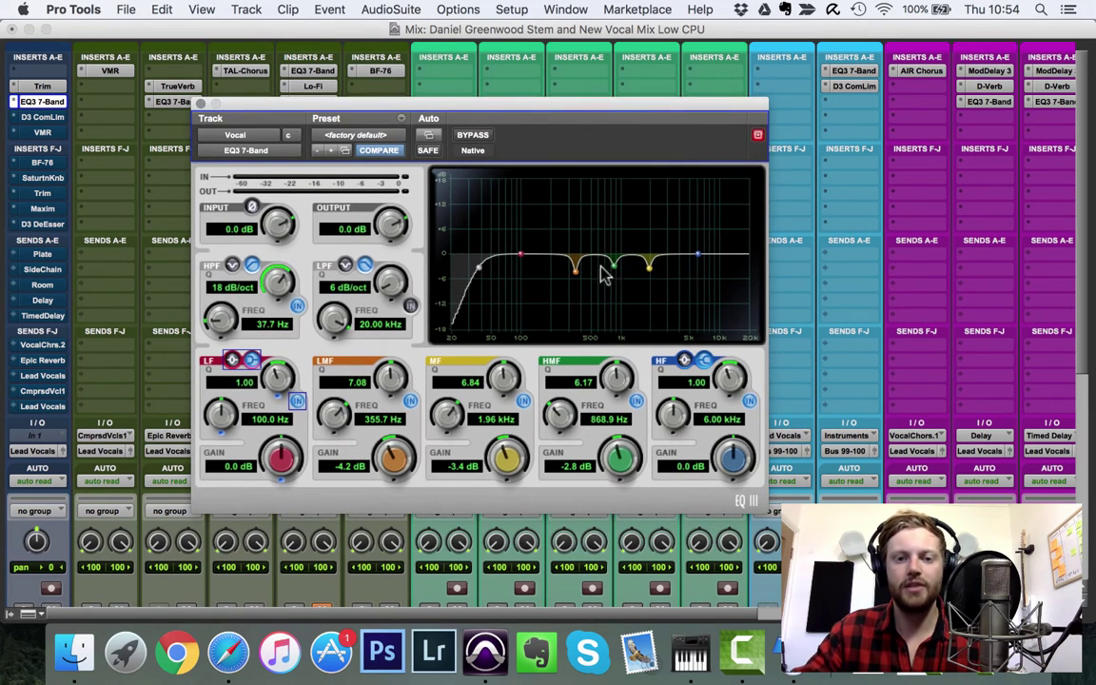
mouse_move(520, 257)
left_mouse_down()
mouse_move(528, 208)
mouse_move(523, 259)
left_mouse_up()
mouse_move(701, 259)
left_mouse_down()
mouse_move(710, 208)
mouse_move(705, 252)
left_mouse_up()
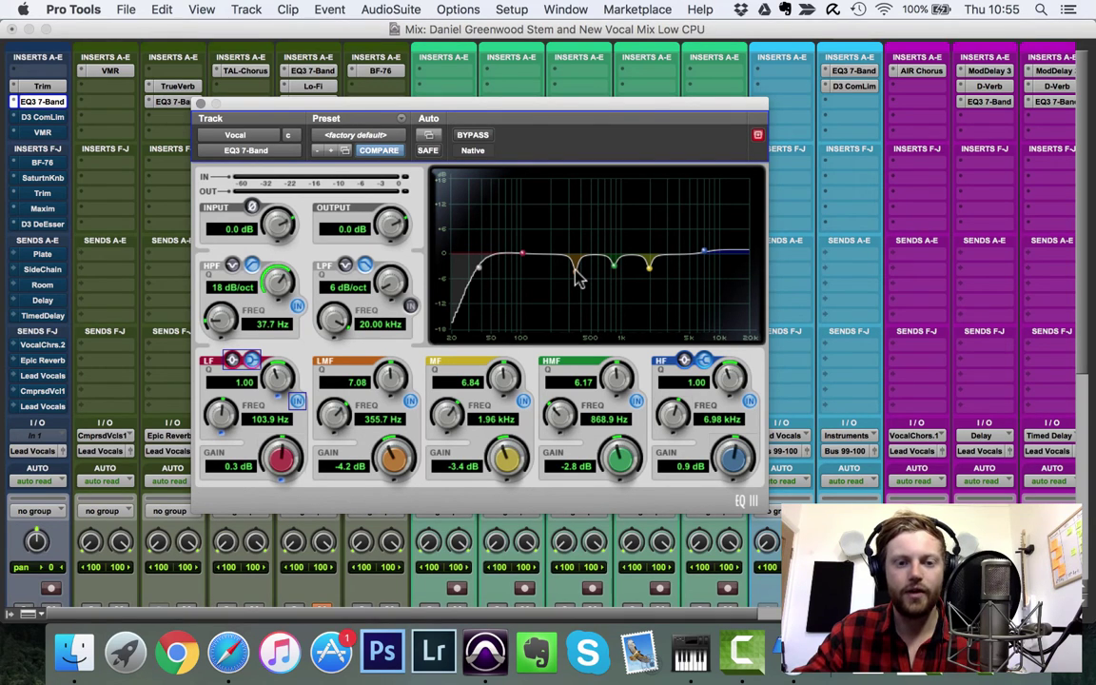
Set the vocal EQ's LMF band to a -4.6 dB cut at 335.1 Hz
mouse_move(578, 276)
left_mouse_down()
mouse_move(584, 184)
mouse_move(648, 179)
mouse_move(538, 176)
mouse_move(582, 174)
mouse_move(571, 273)
left_mouse_up()
left_click(373, 419)
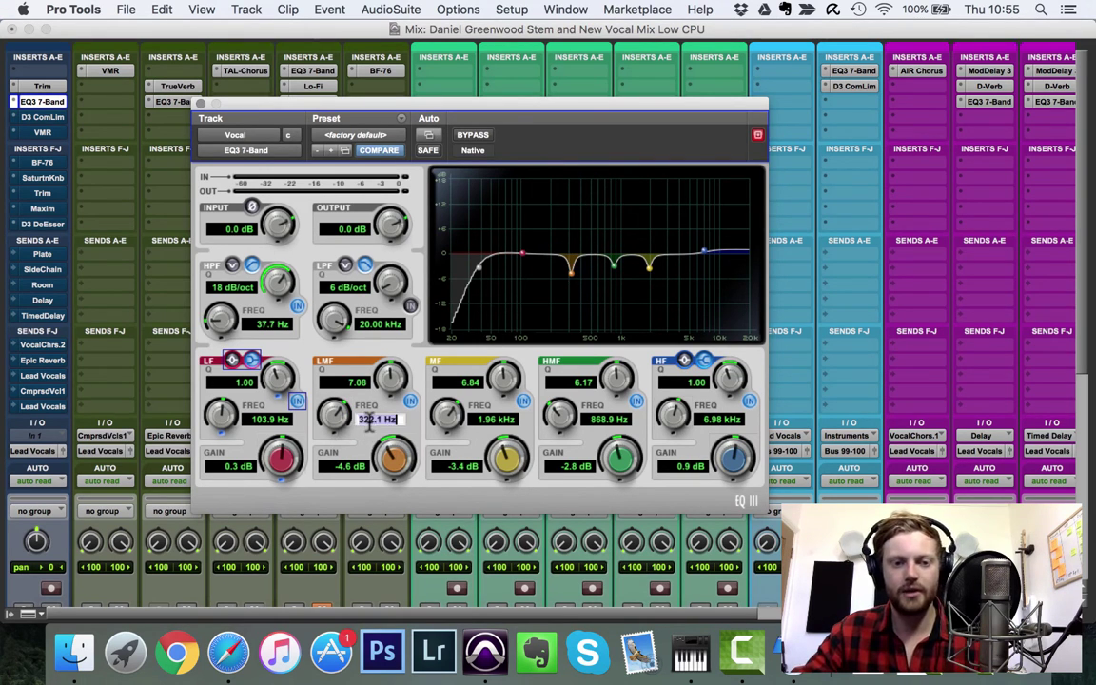
type("335.1")
key("Return")
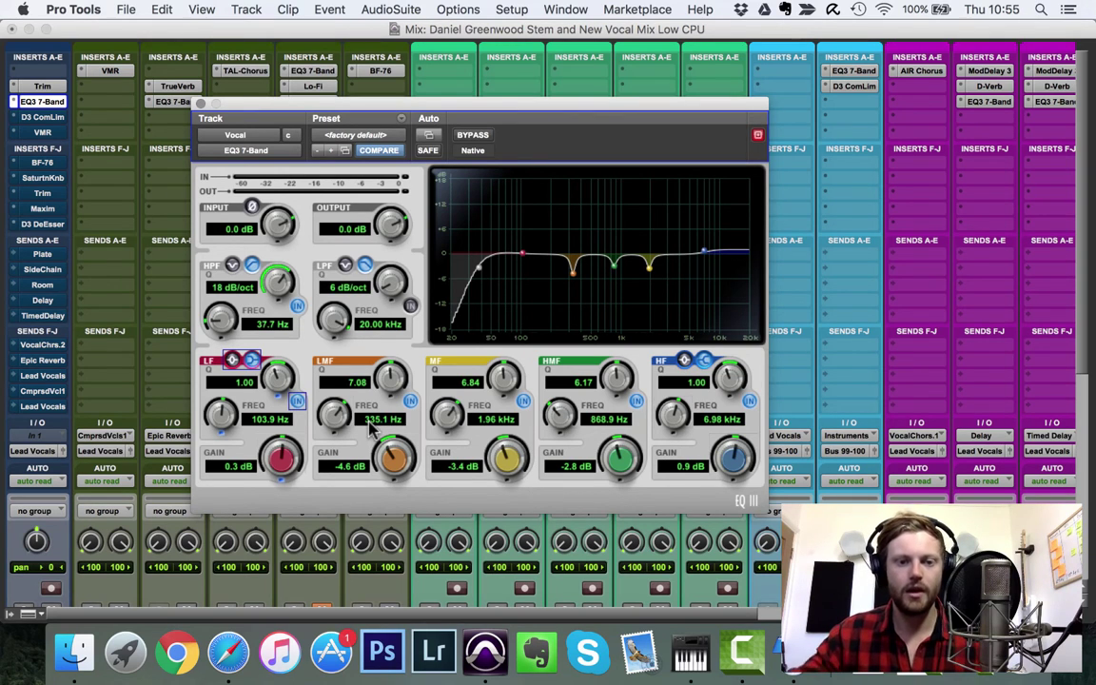
Compare the vocal with the EQ bypassed and active, and reduce the HF gain to 0.1 dB
left_click(469, 136)
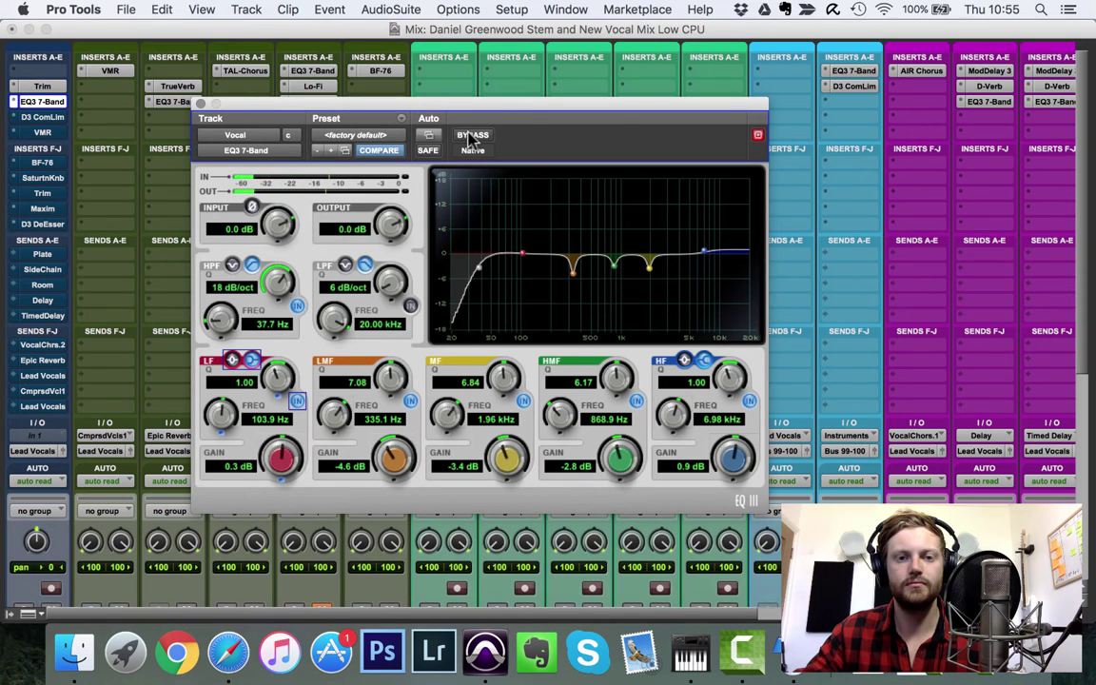
left_click(469, 136)
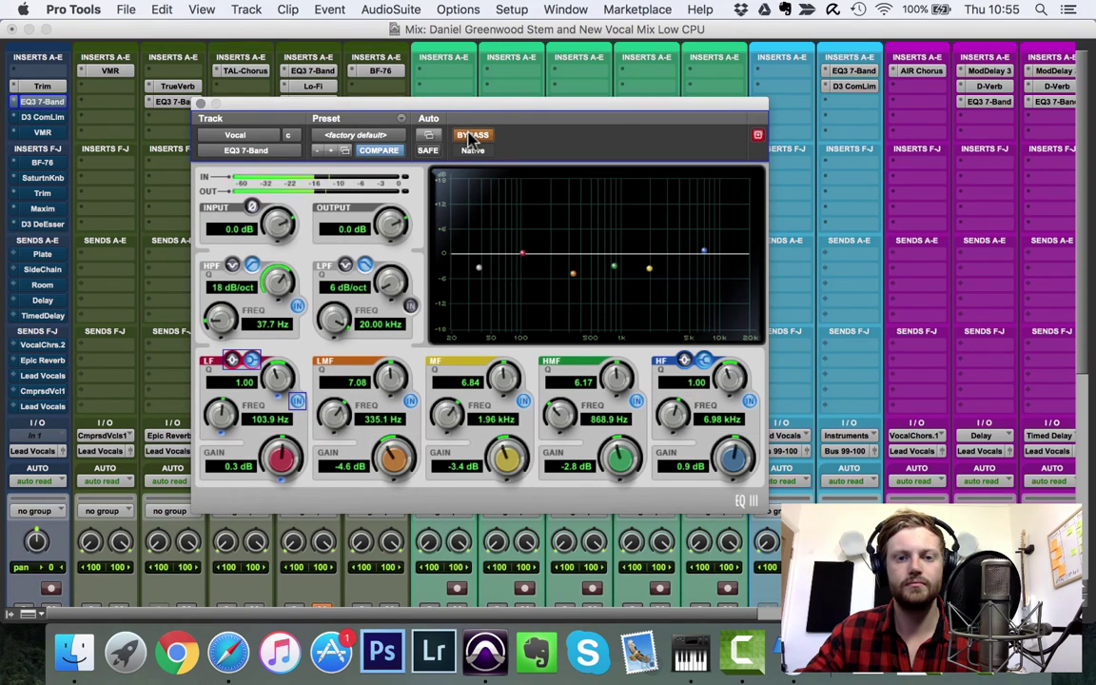
left_click(469, 136)
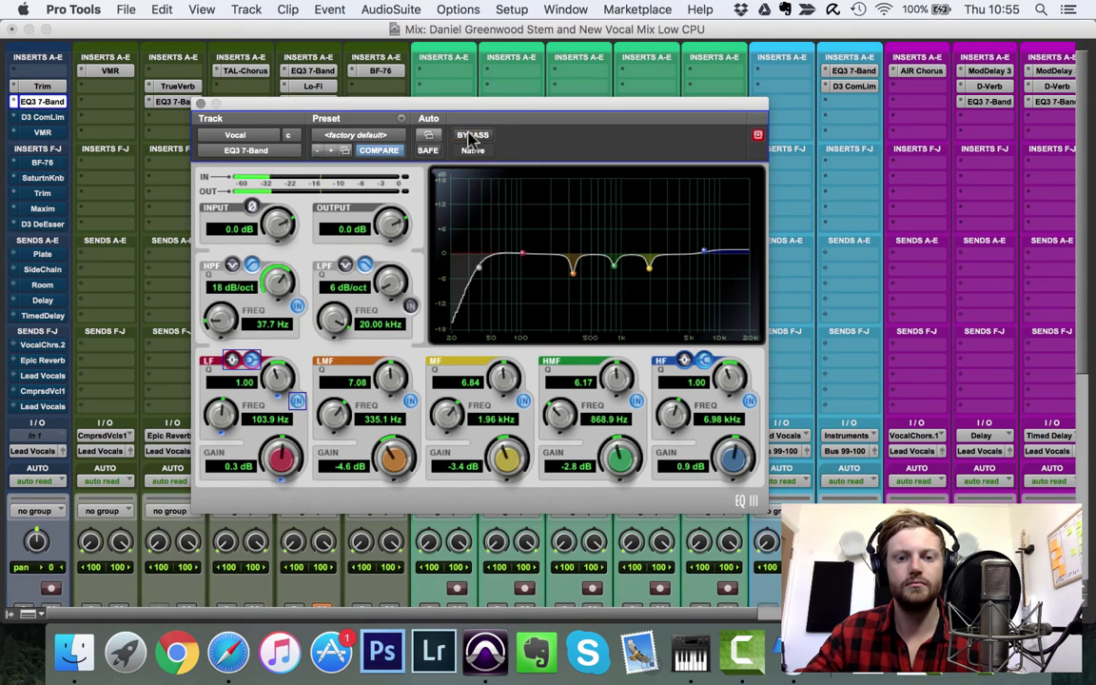
left_click_drag(732, 461, 732, 489)
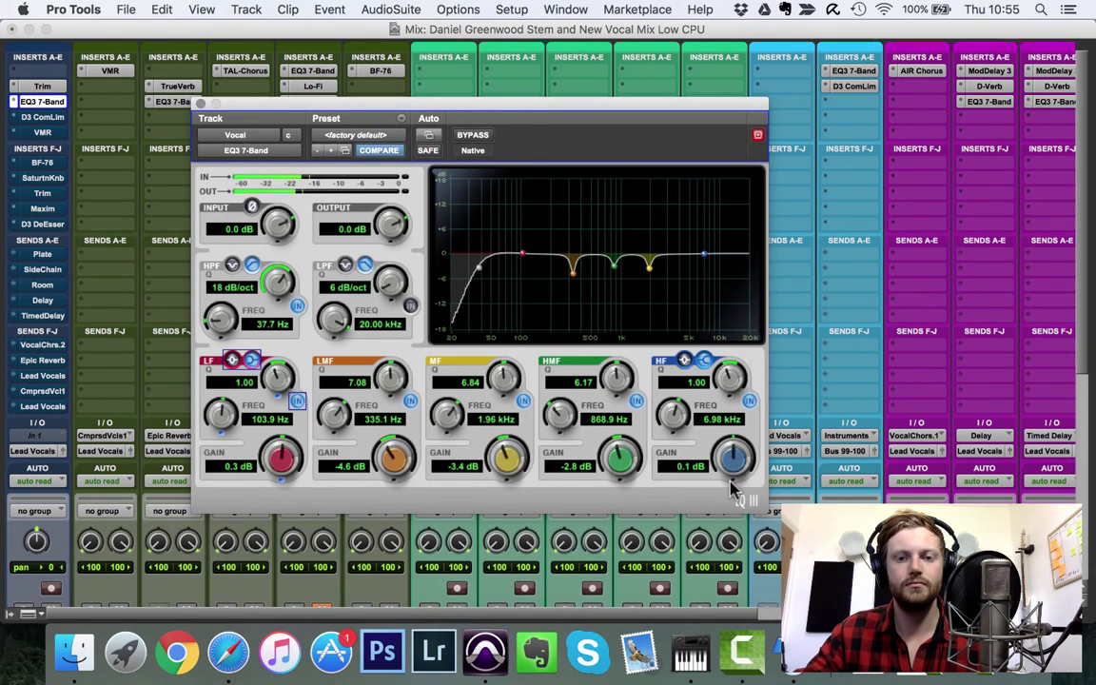
left_click(463, 137)
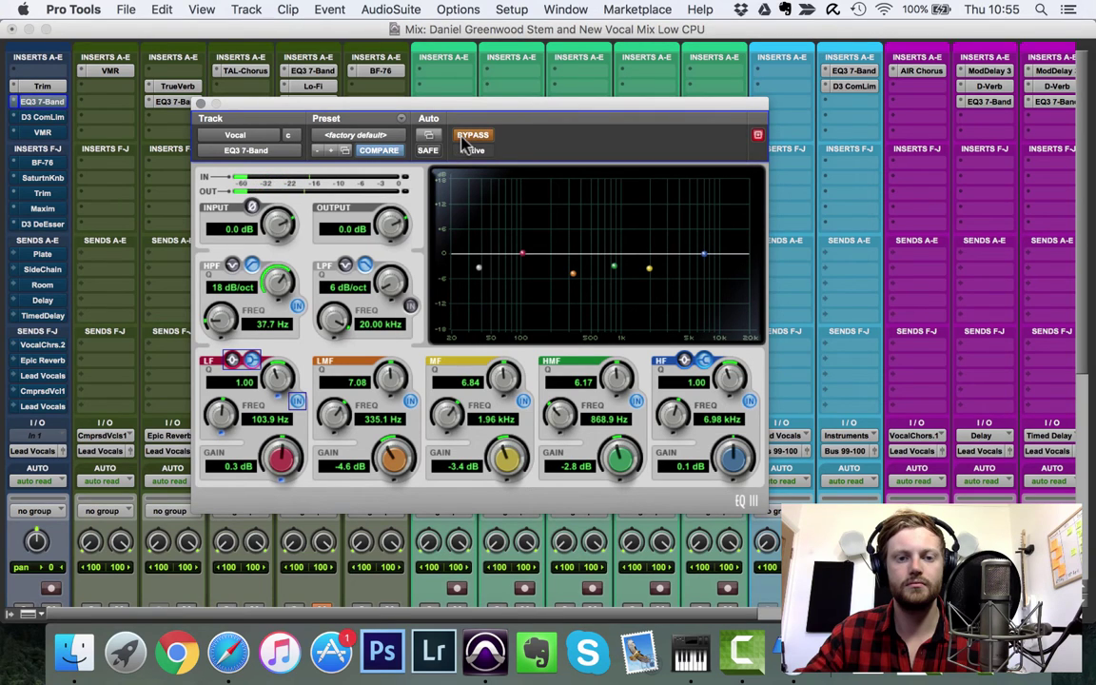
left_click(463, 139)
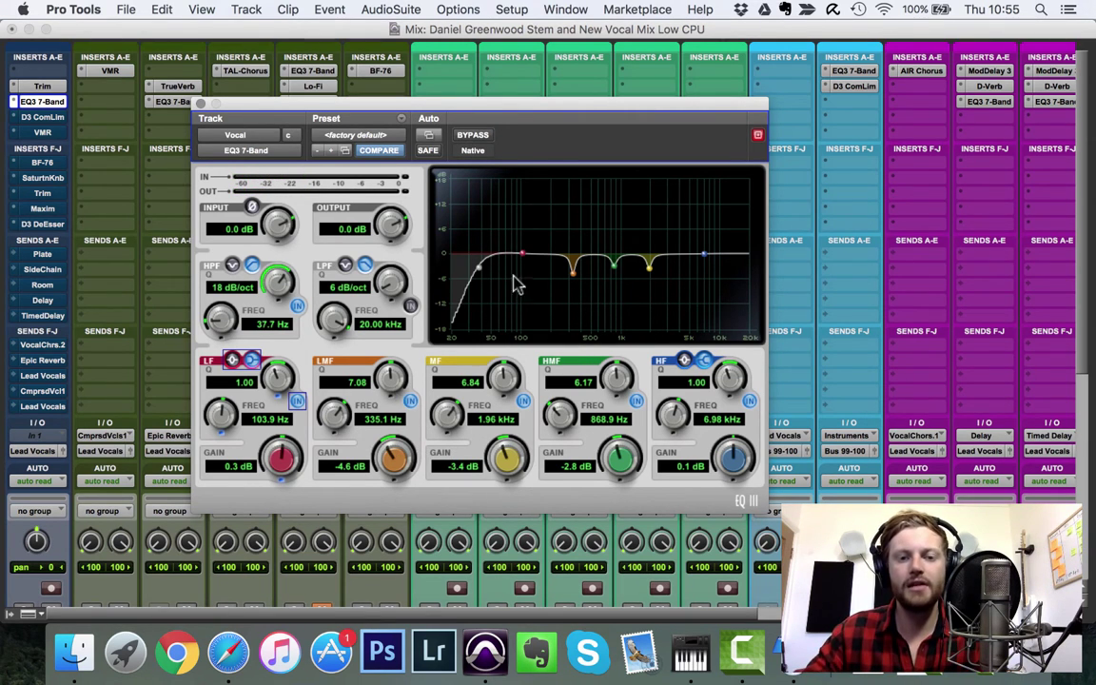
Narrow the LMF band to a Q of 10.00 with -7.9 dB gain, and deepen the HMF cut to -11.0 dB
scroll(391, 379, "up", 5)
left_click_drag(394, 384, 389, 409)
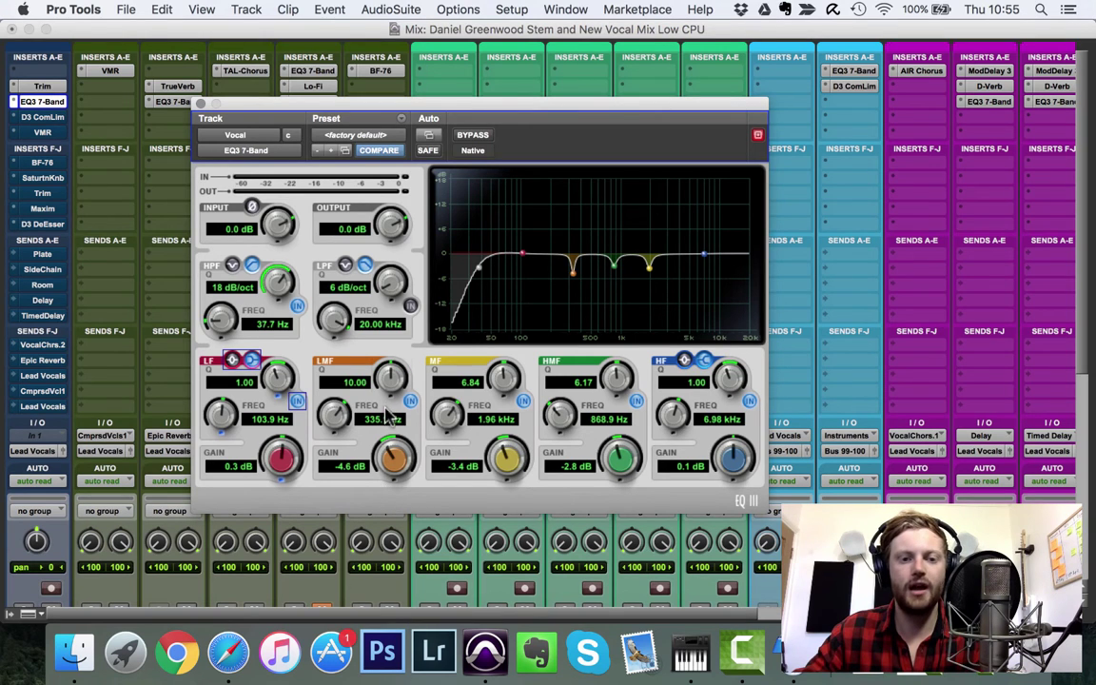
left_click_drag(392, 457, 394, 488)
left_click_drag(620, 460, 620, 463)
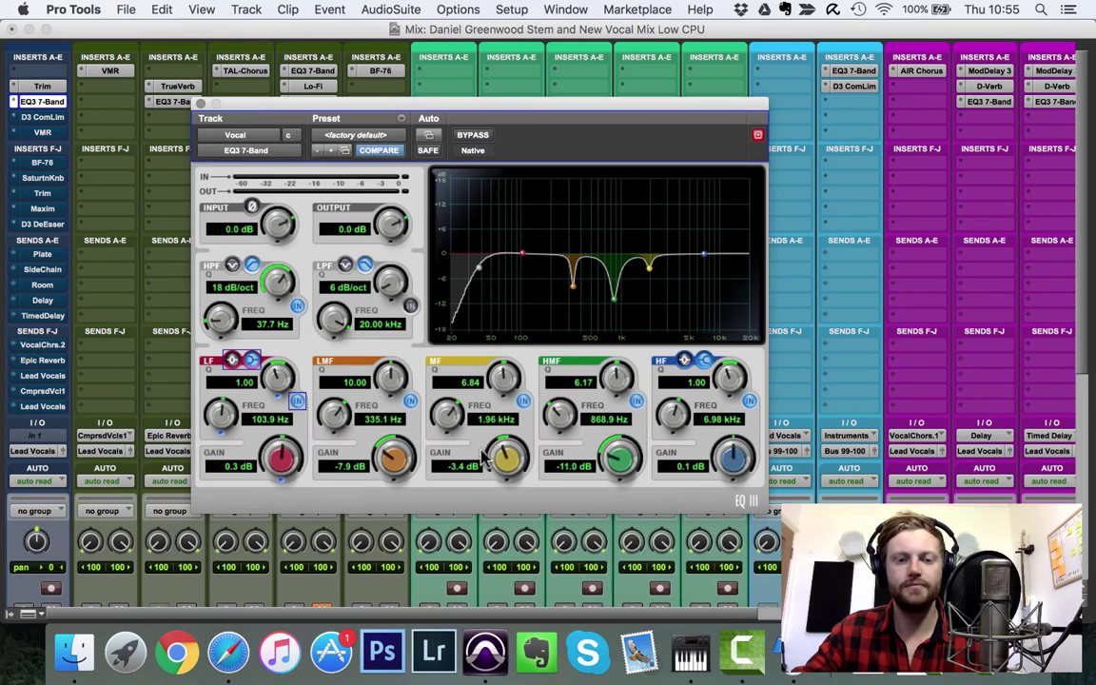
Set the vocal EQ's MF gain to -4.3 dB and compare the vocal with the EQ bypassed and active
left_click_drag(507, 456, 507, 468)
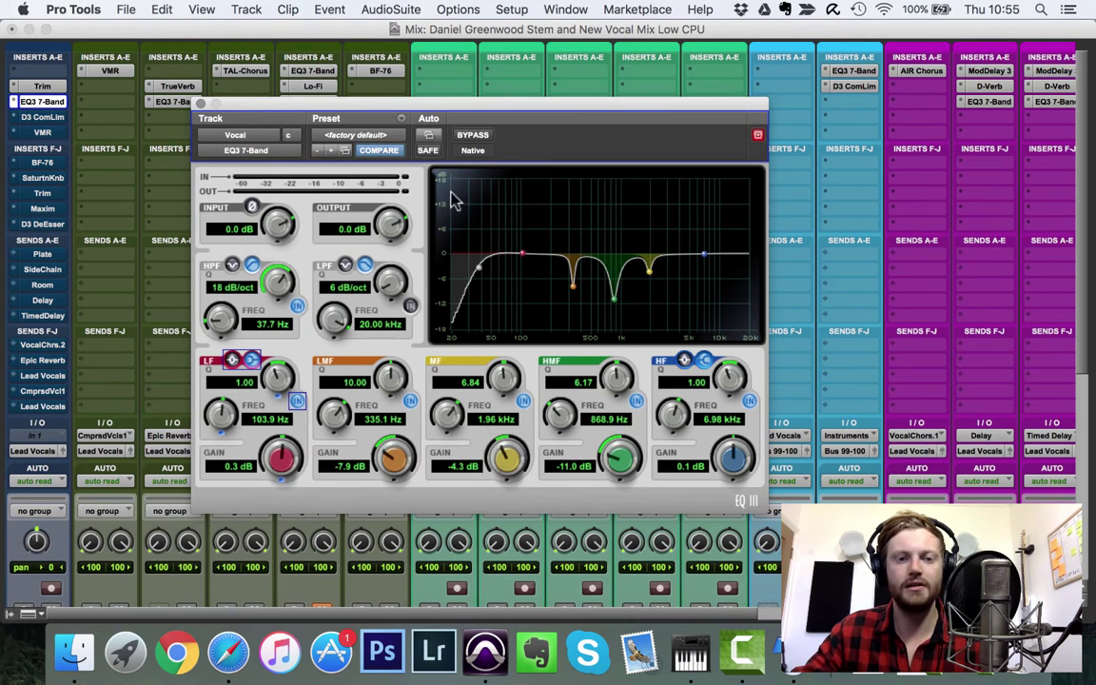
left_click(483, 139)
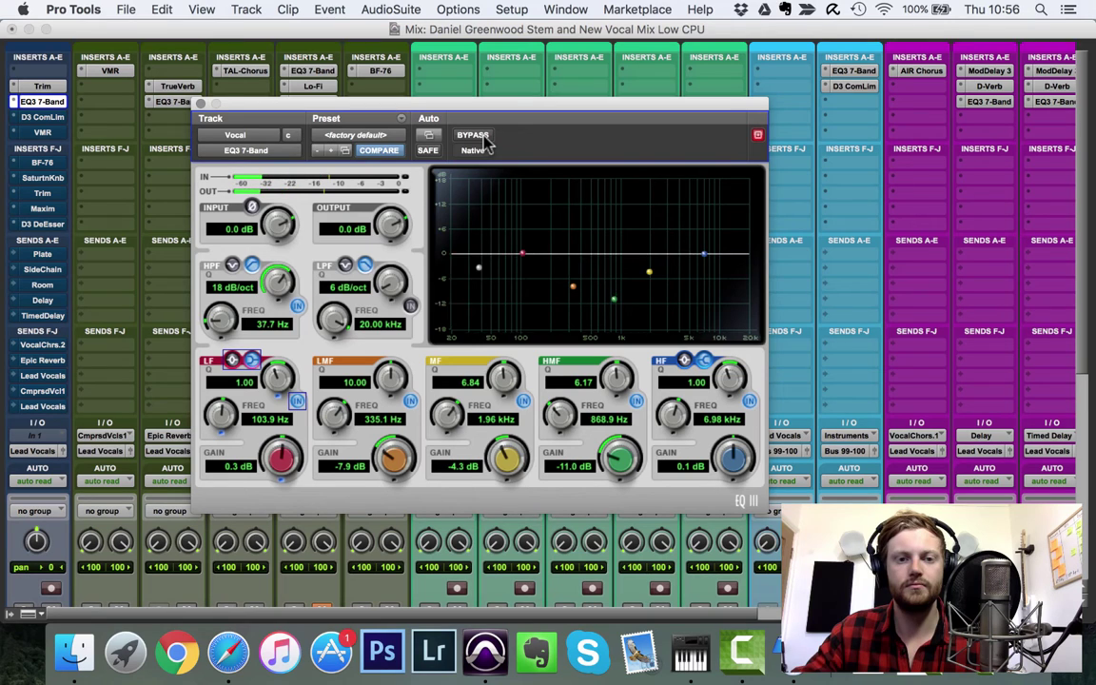
left_click(689, 313)
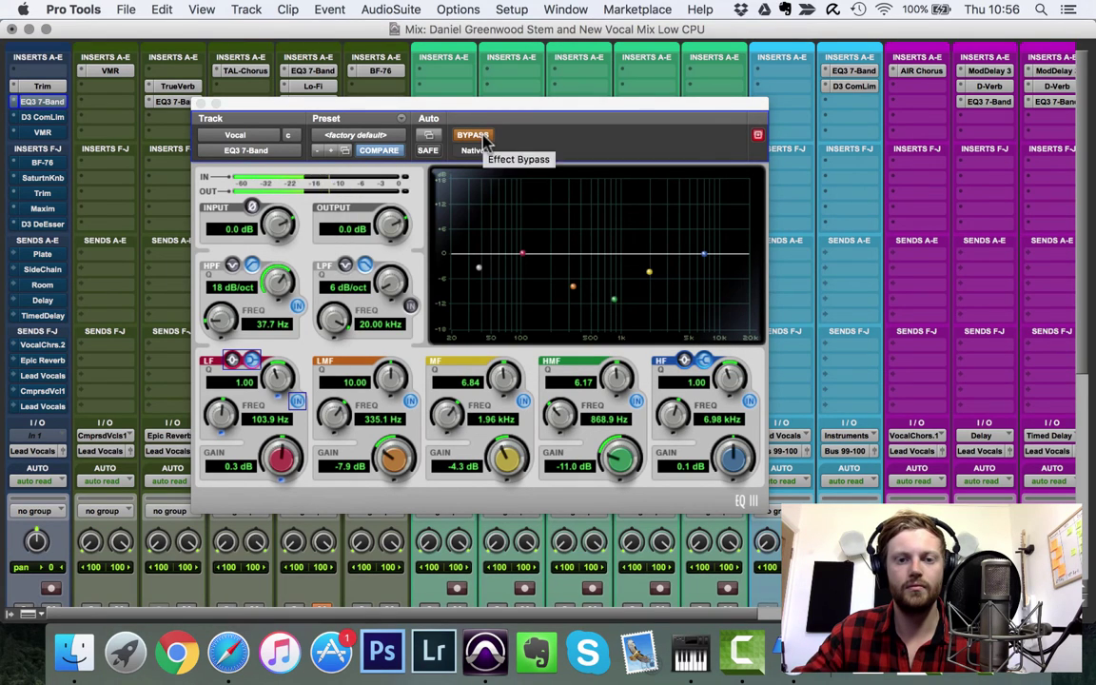
left_click(472, 136)
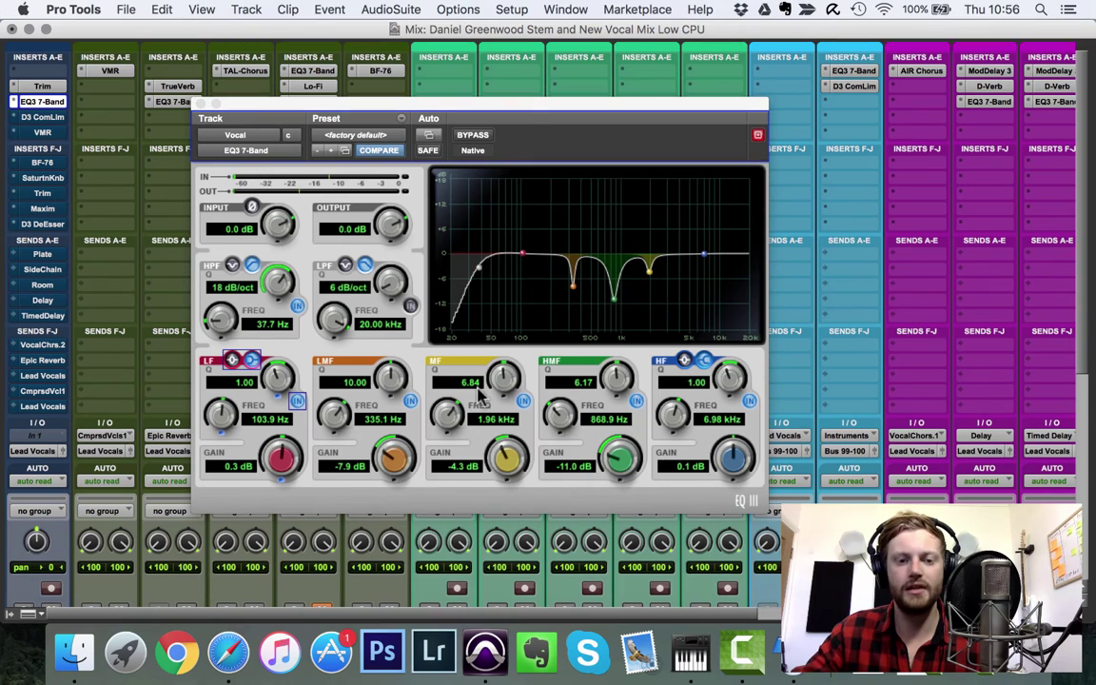
left_click_drag(395, 459, 358, 391)
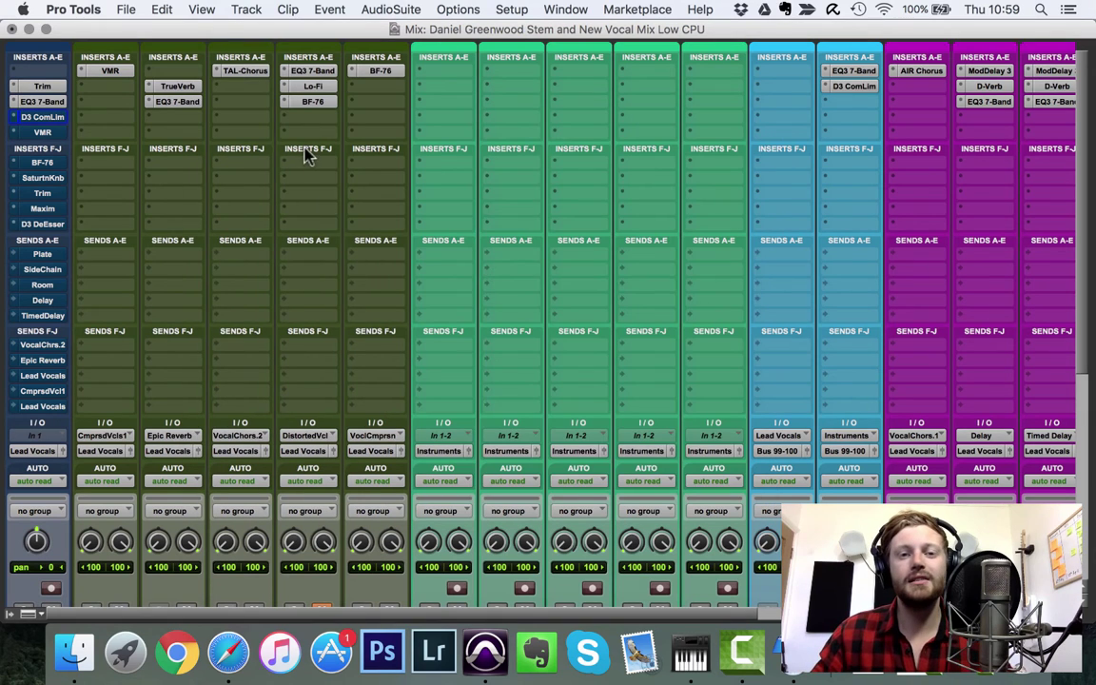
Reactivate the Vocal track's Dyn3 Compressor/Limiter during playback and set its gain to 2.3 dB
left_click(55, 120)
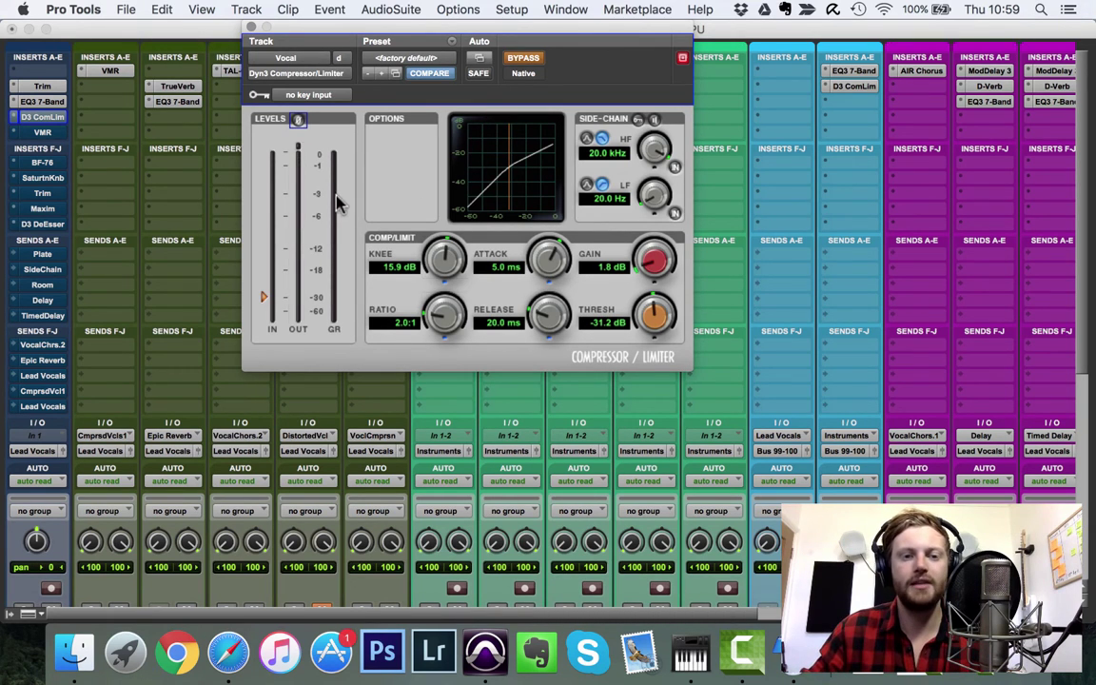
key("space")
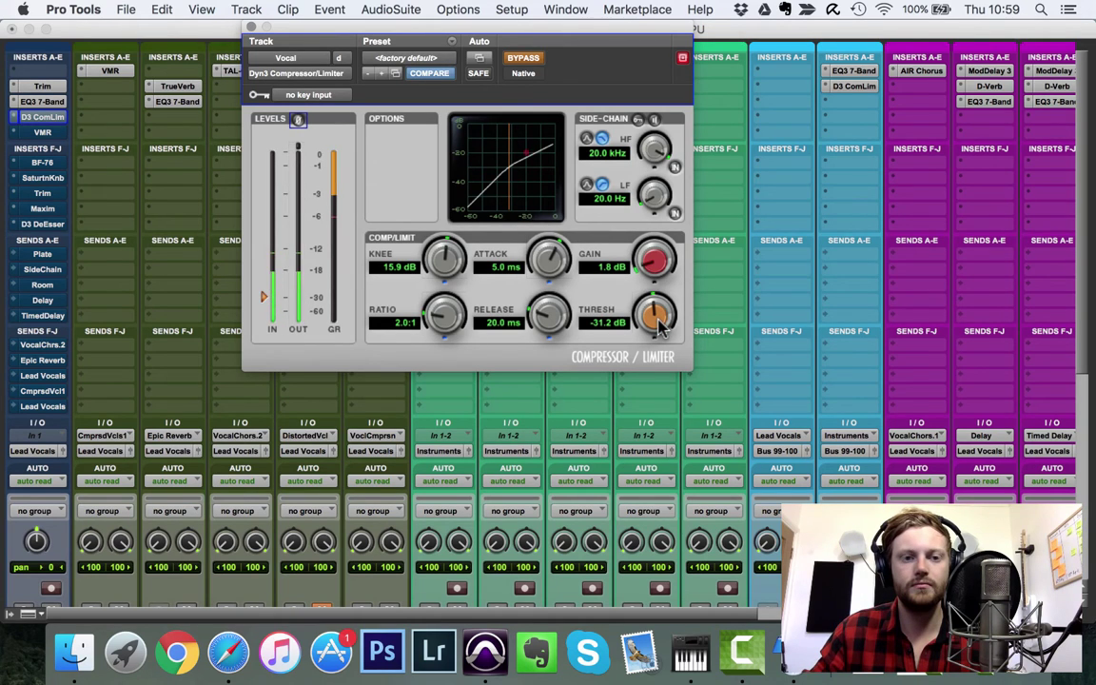
left_click(523, 59)
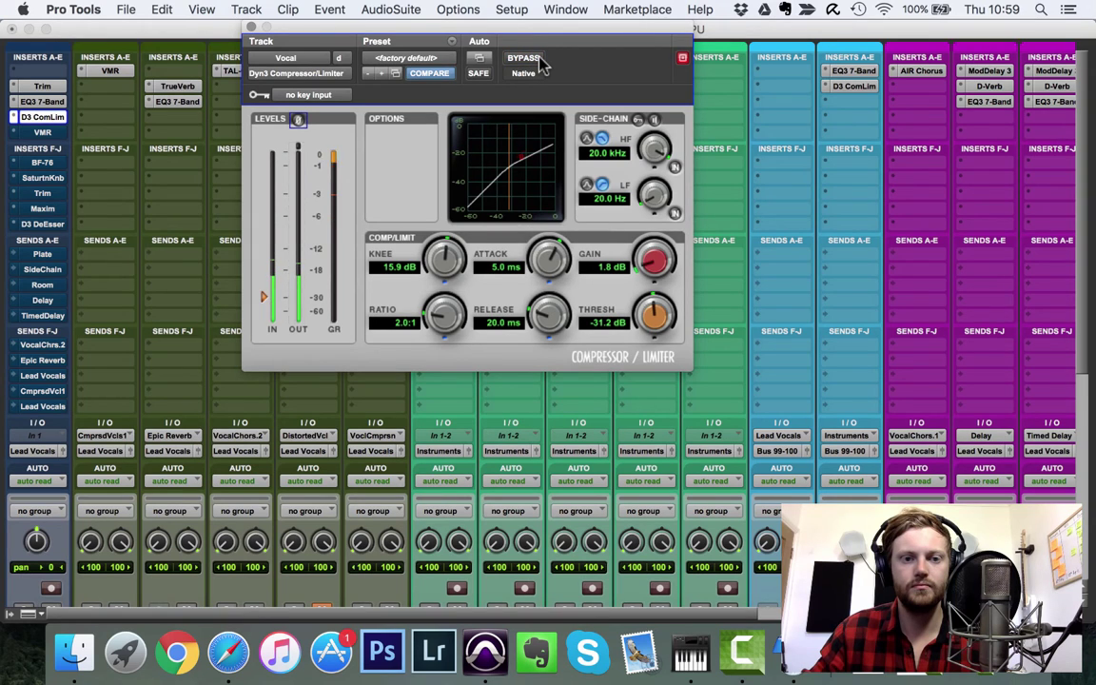
left_click(538, 60)
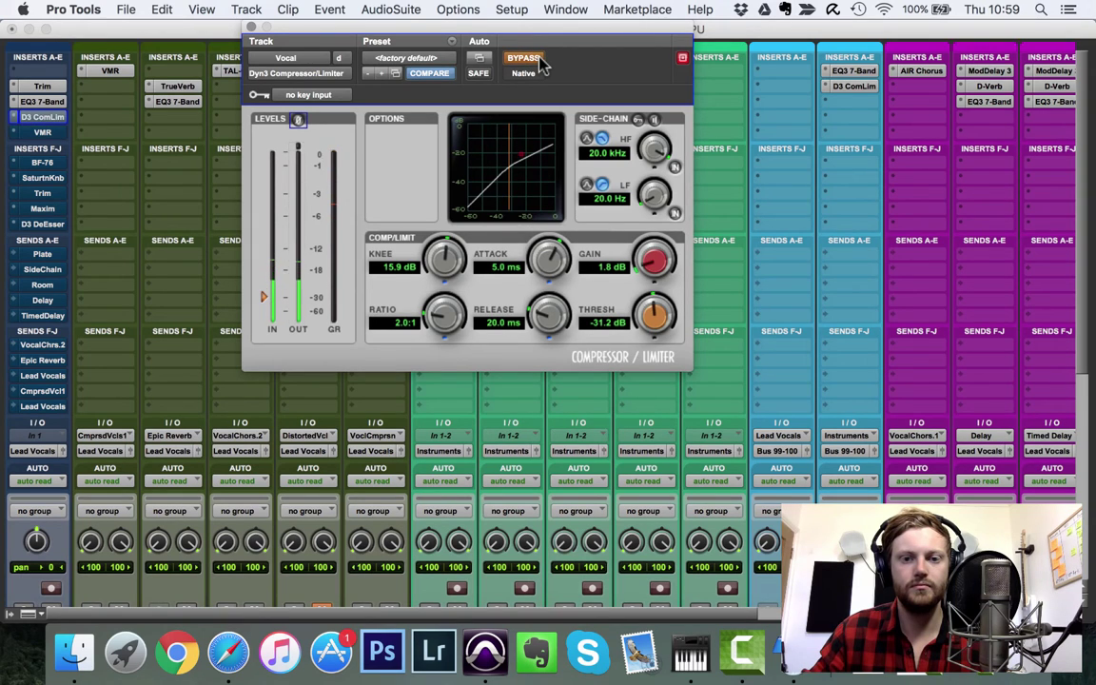
left_click(539, 63)
left_click_drag(656, 263, 659, 259)
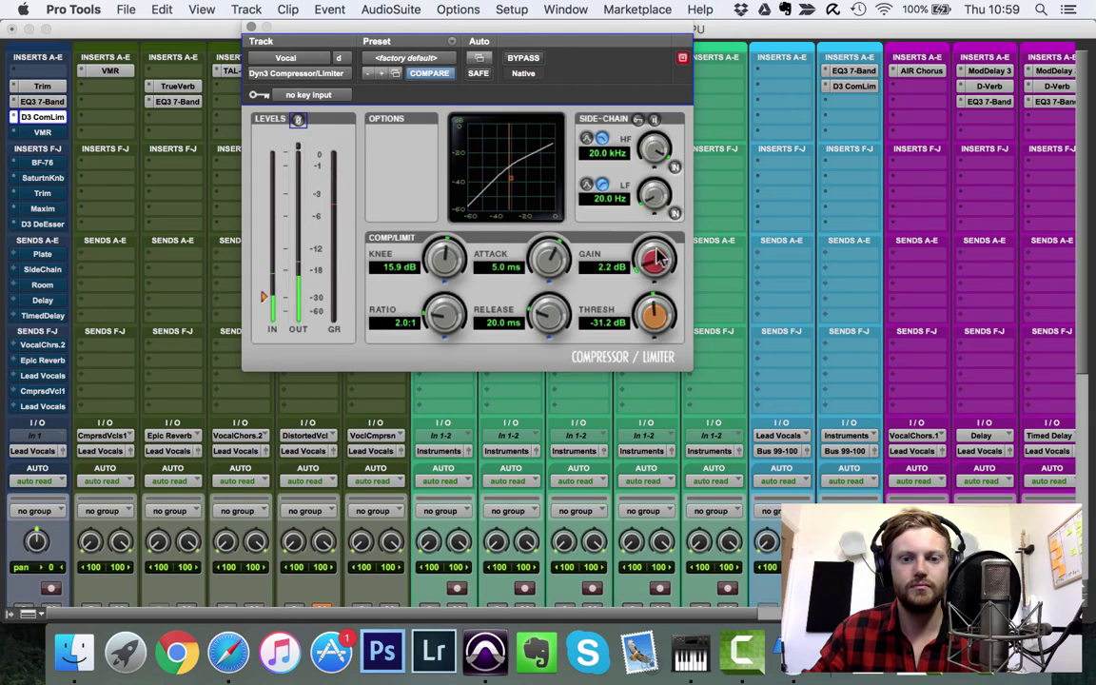
Compare the vocal with the compressor bypassed and active, and lower the threshold to -34.7 dB
left_click(523, 63)
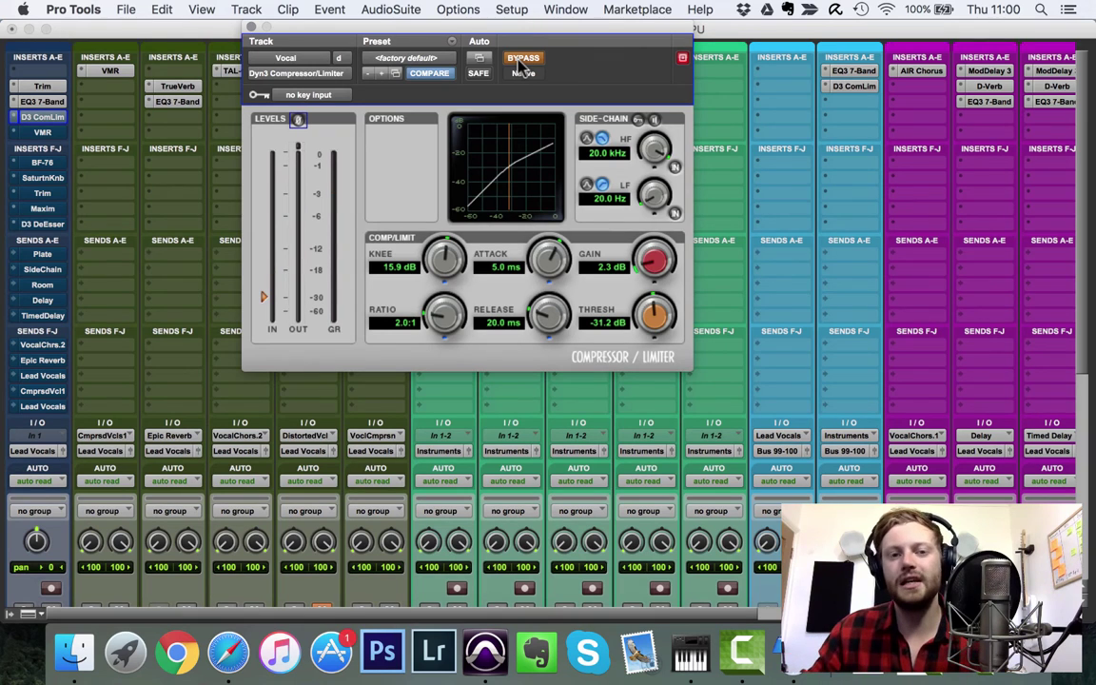
left_click(524, 61)
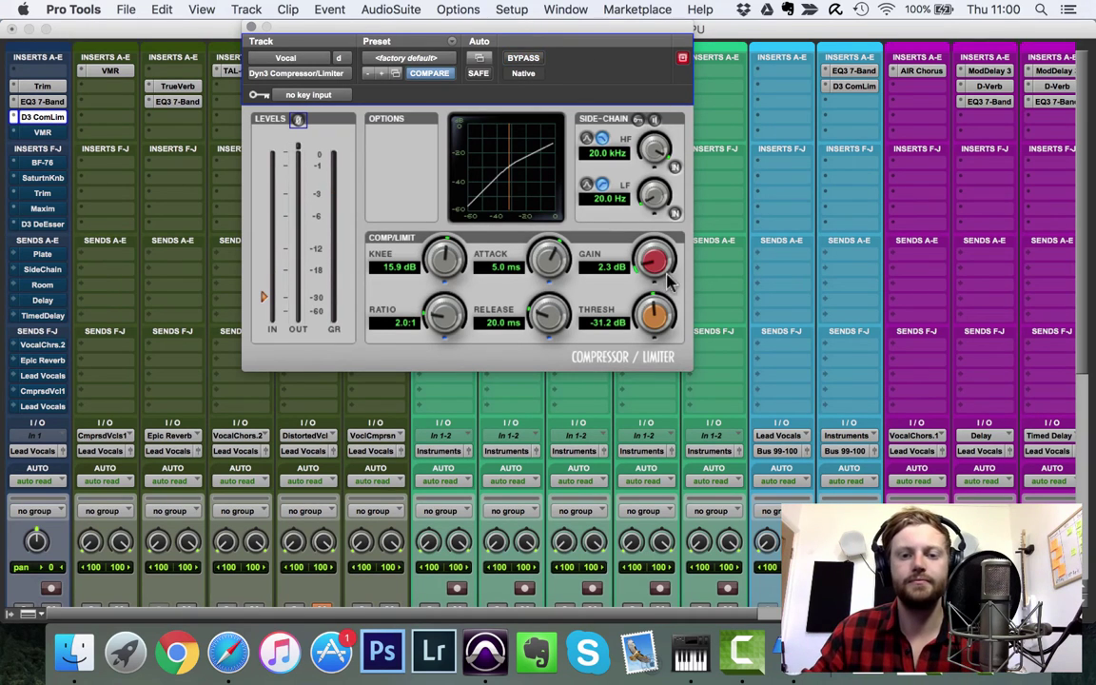
left_click(525, 59)
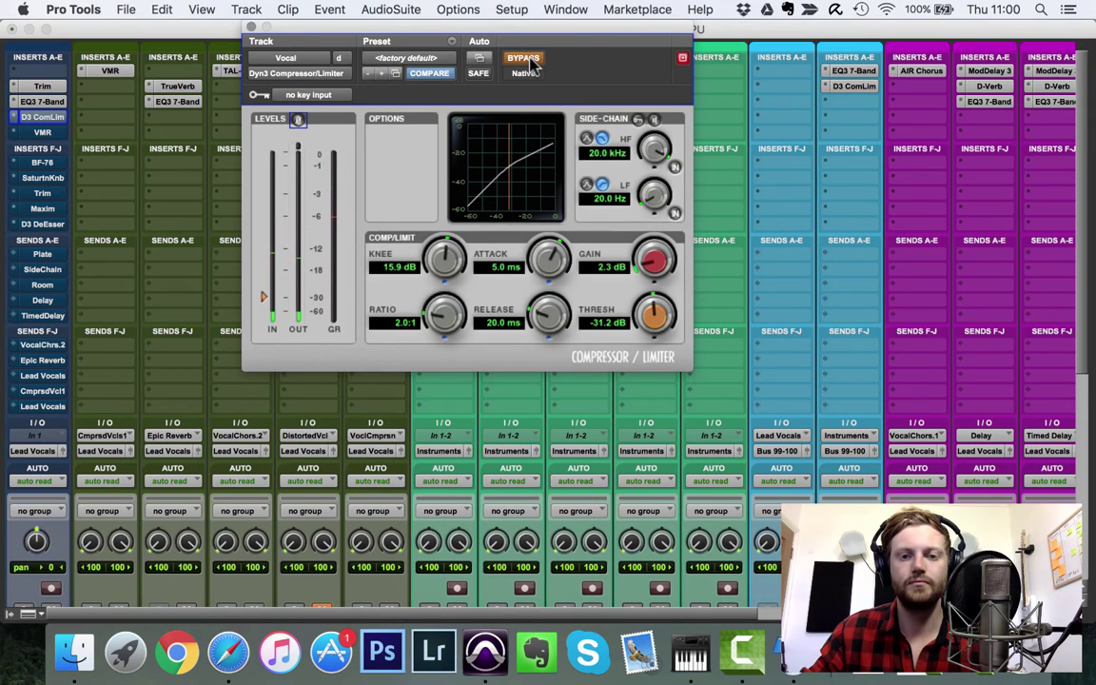
left_click(525, 59)
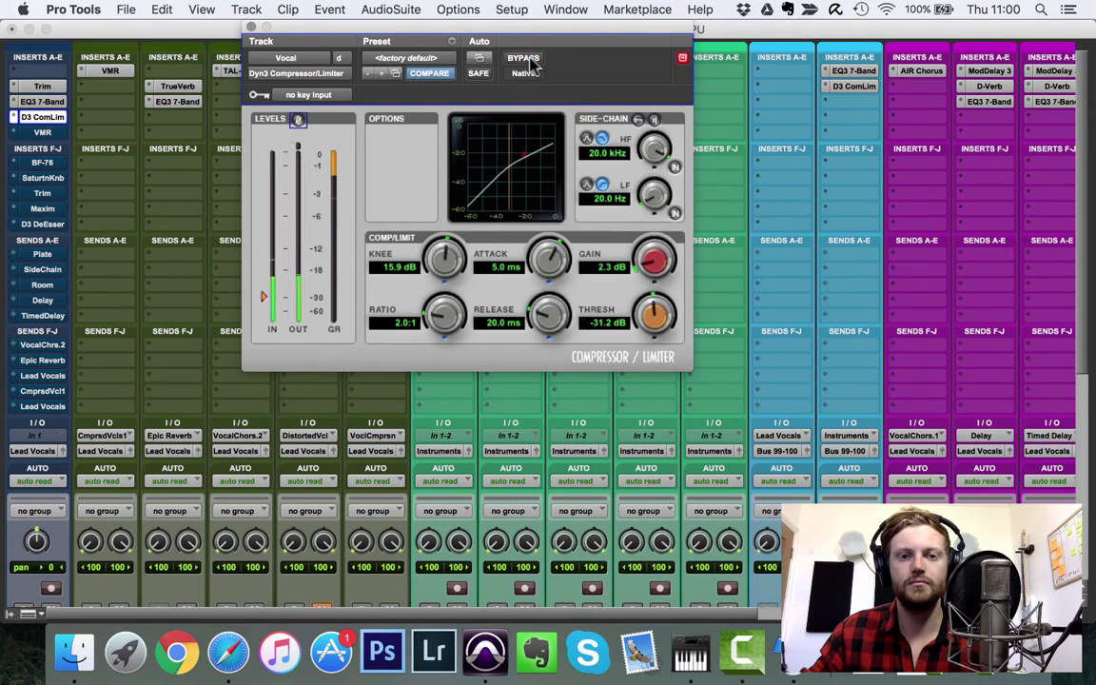
left_click_drag(590, 321, 656, 316)
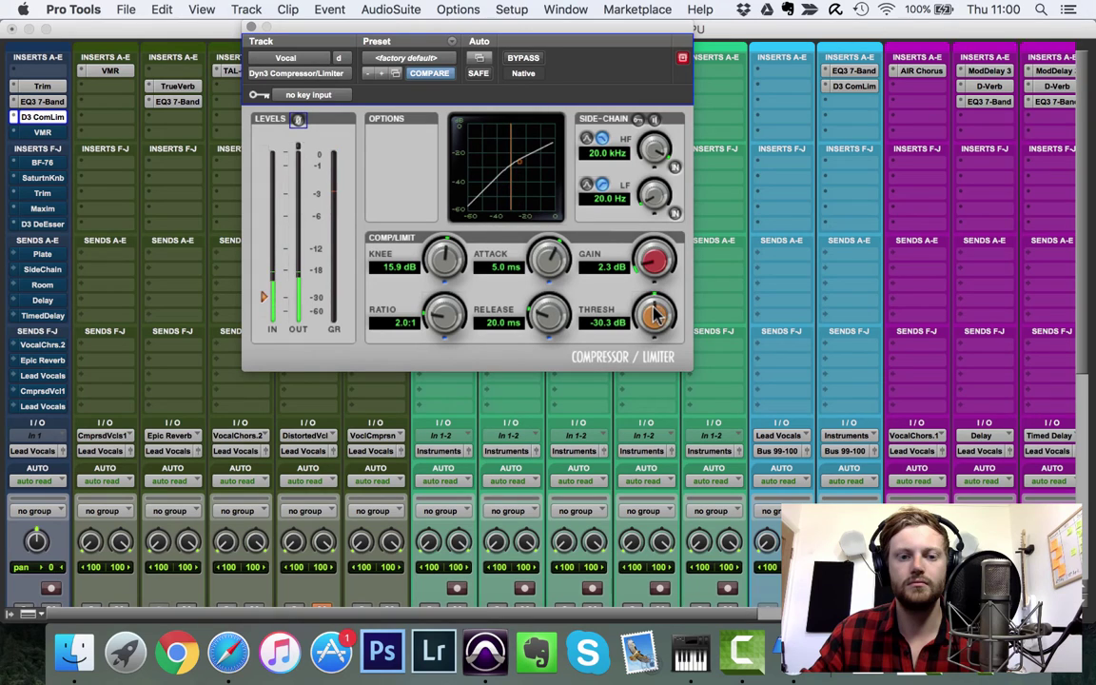
left_click_drag(656, 317, 664, 375)
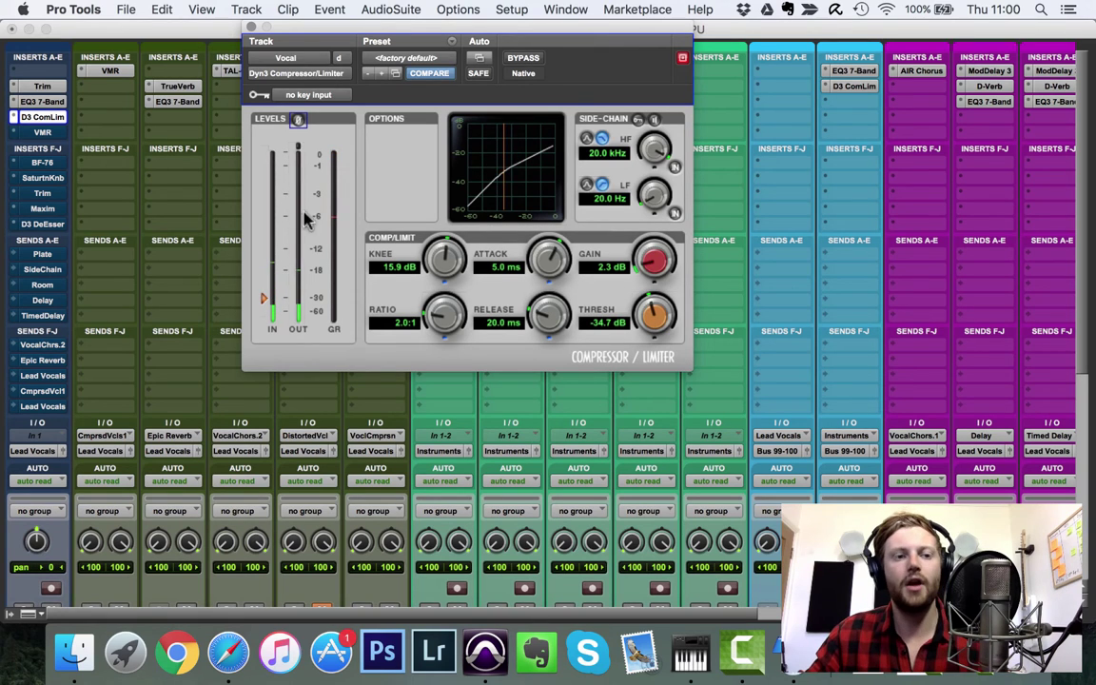
Reactivate and open the Vocal track's Virtual Mix Rack, positioning its window so that all three modules are in view
left_click(55, 138)
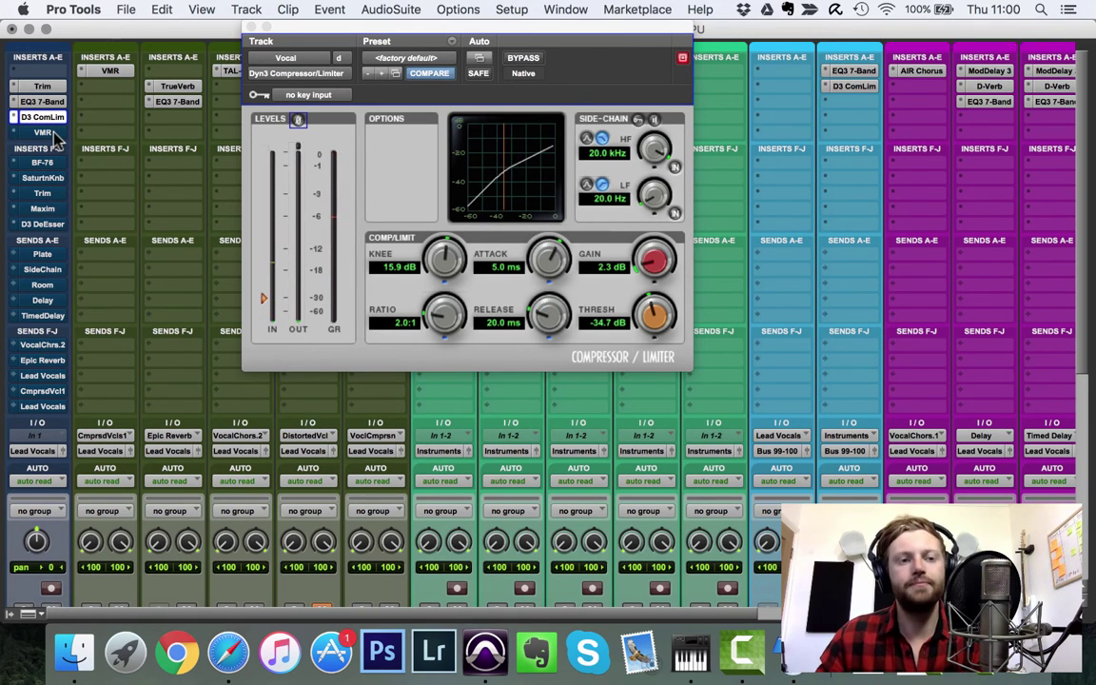
left_click(55, 137)
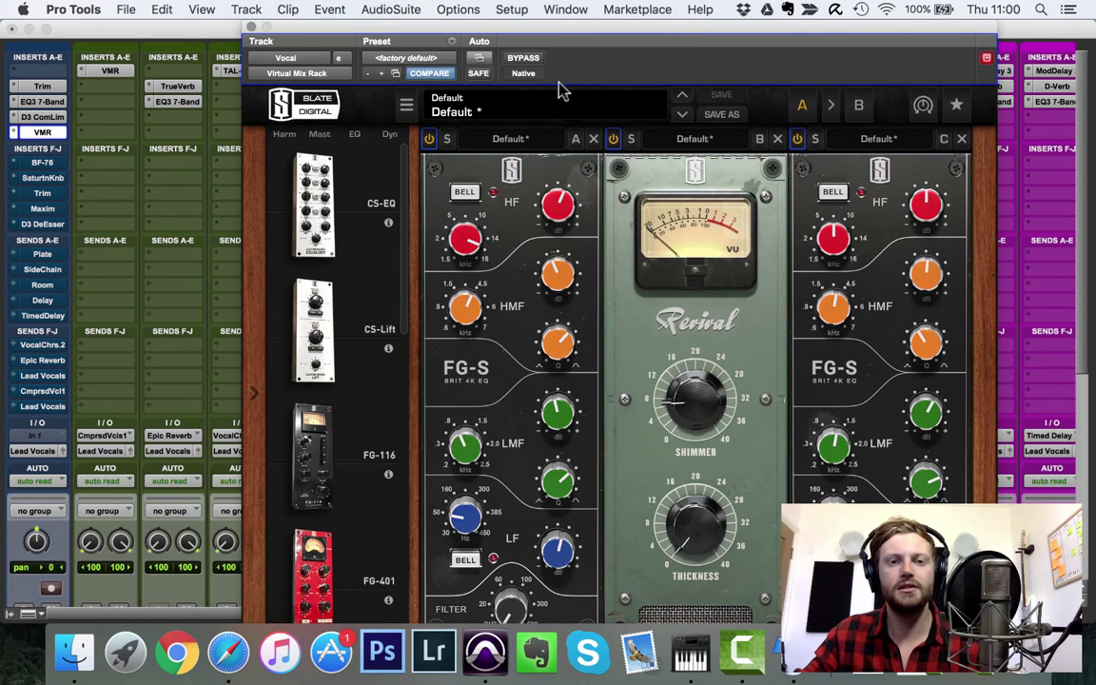
left_click_drag(577, 31, 513, 31)
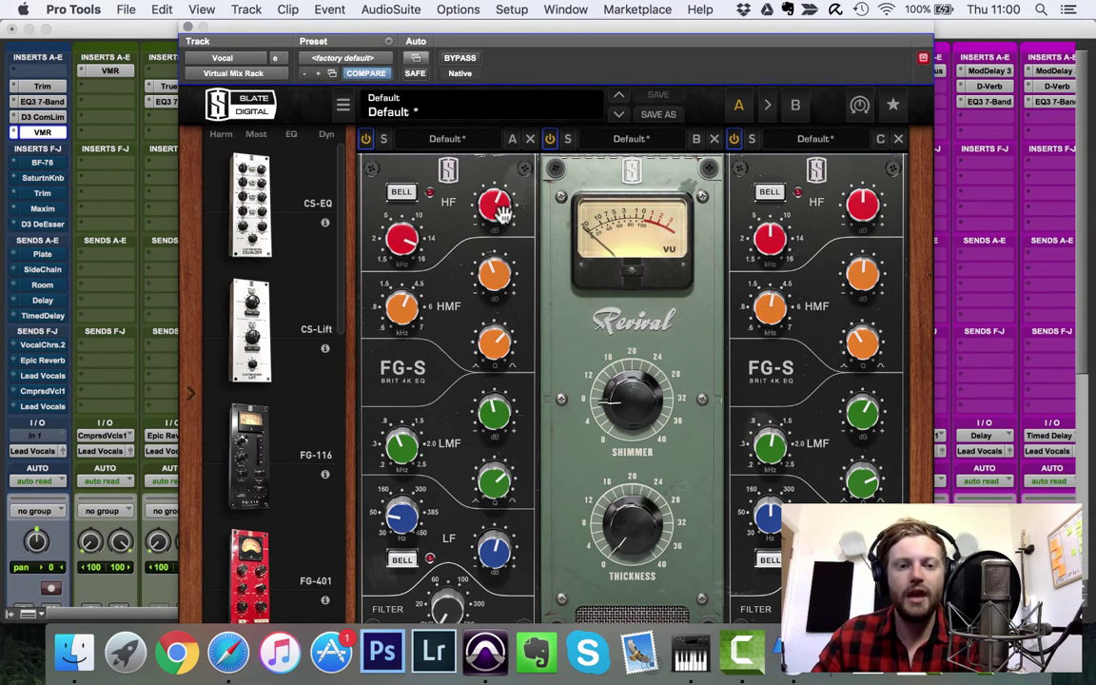
Examine the gain and frequency settings of the rack's first FG-S EQ and the Shimmer amount of the Revival module
mouse_move(506, 208)
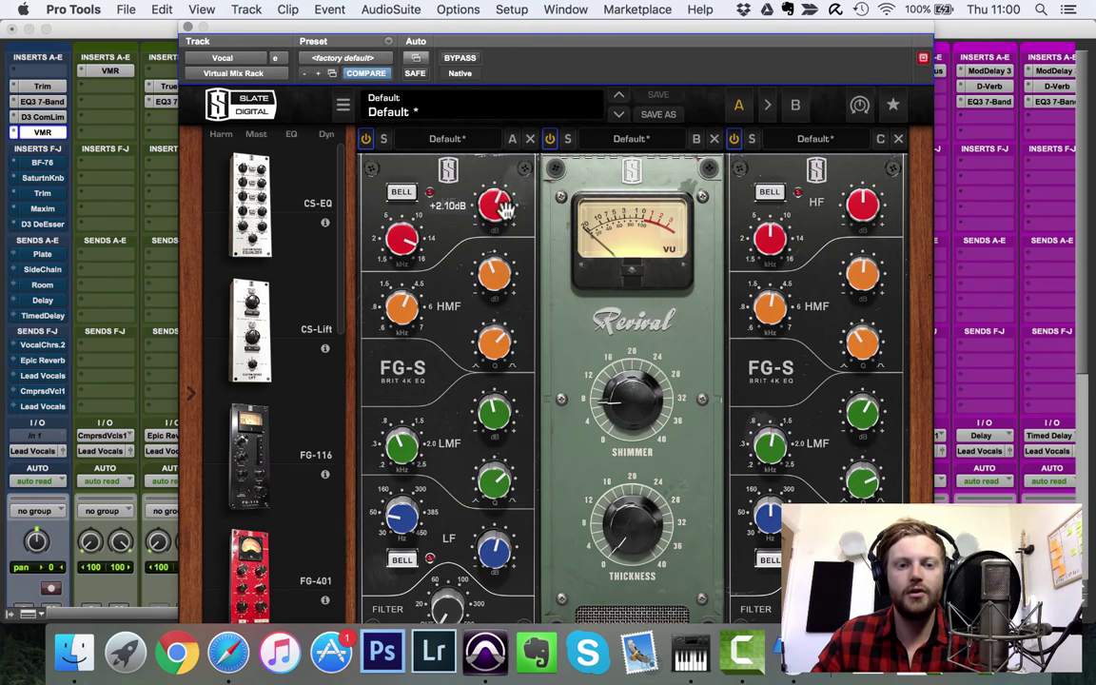
mouse_move(391, 248)
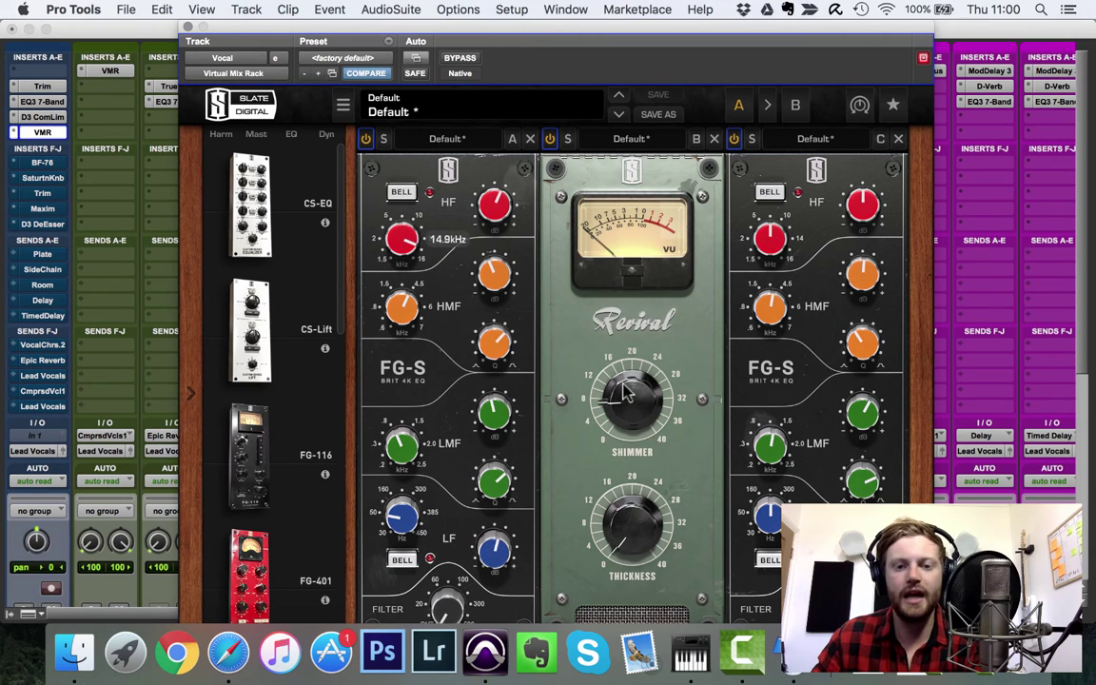
mouse_move(628, 409)
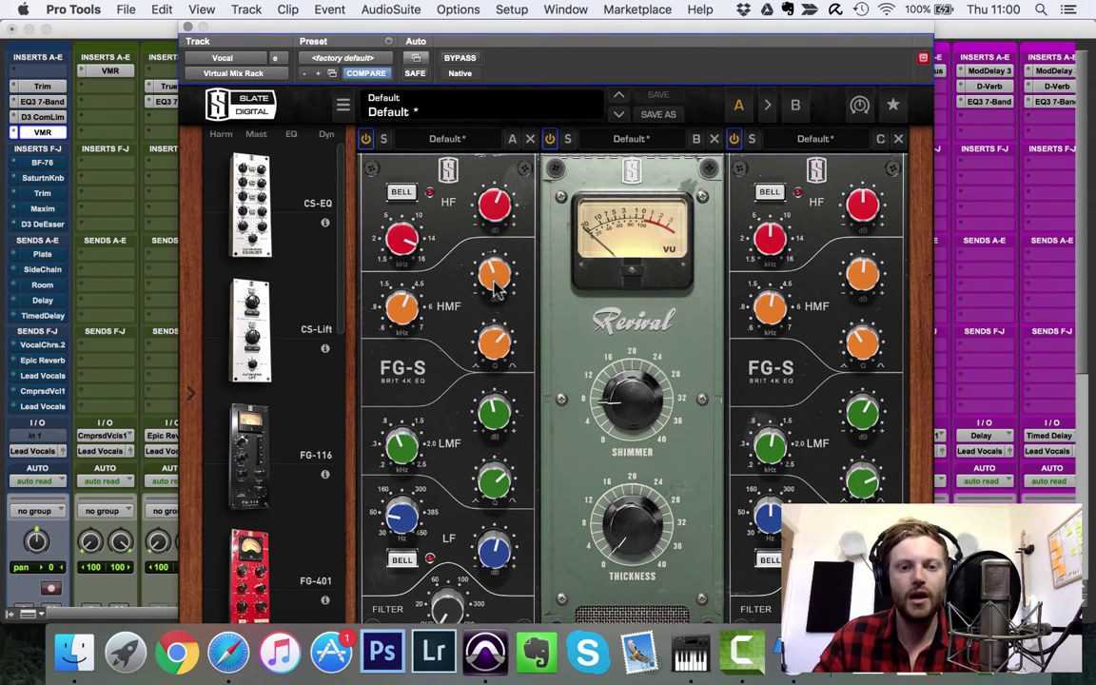
mouse_move(496, 287)
mouse_move(414, 315)
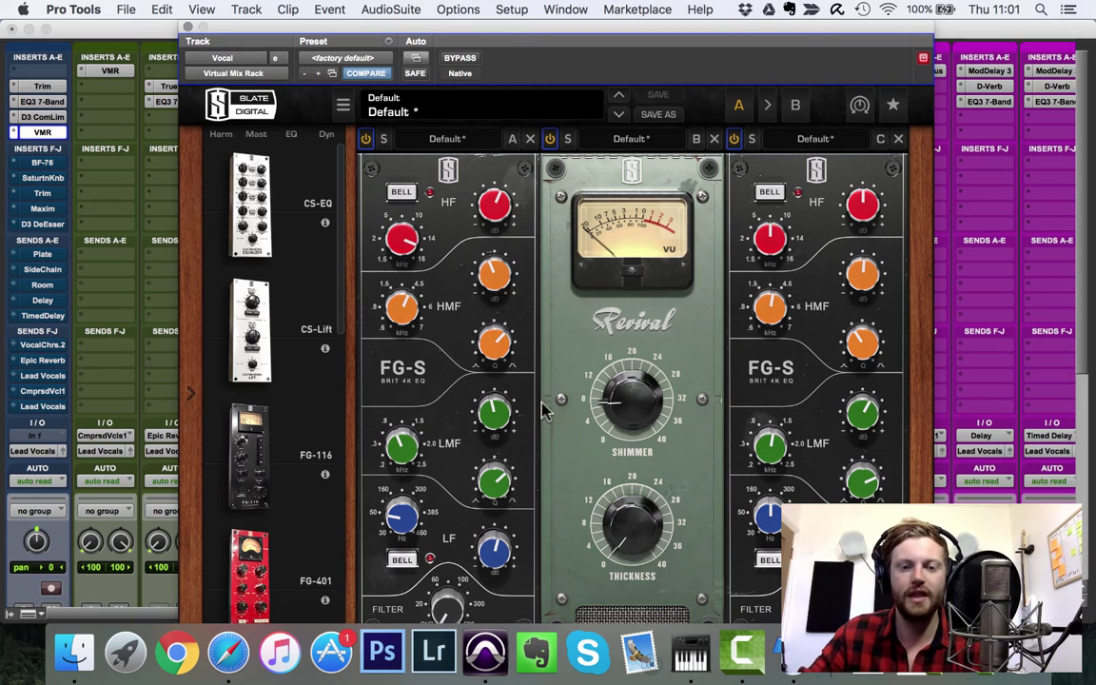
mouse_move(505, 426)
mouse_move(411, 454)
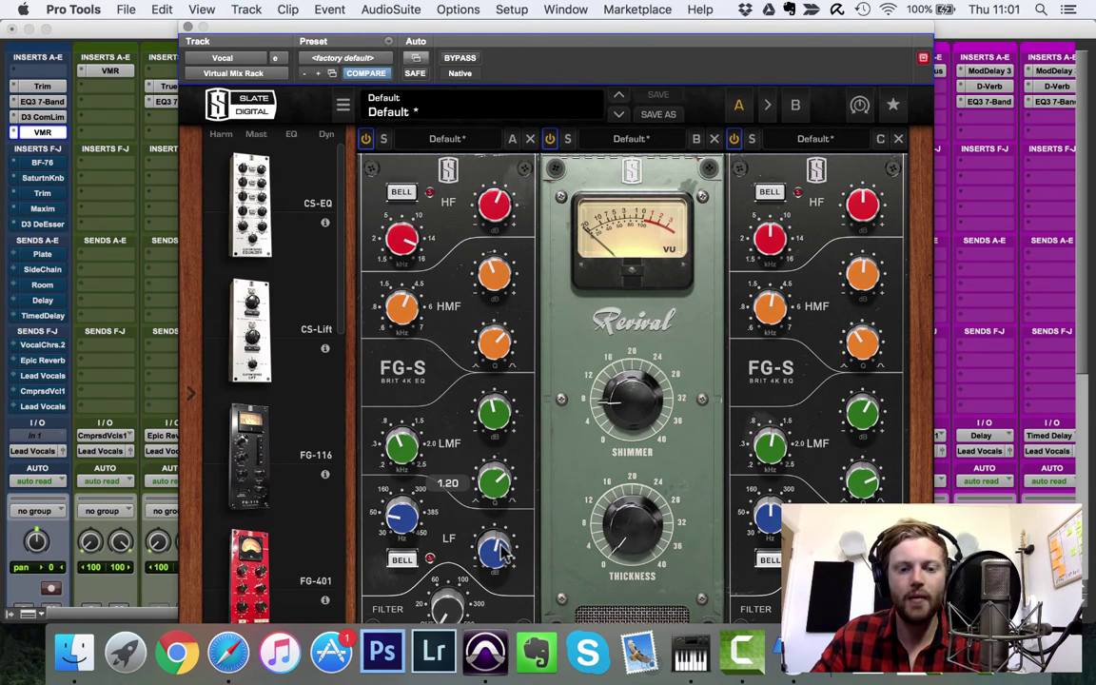
mouse_move(500, 552)
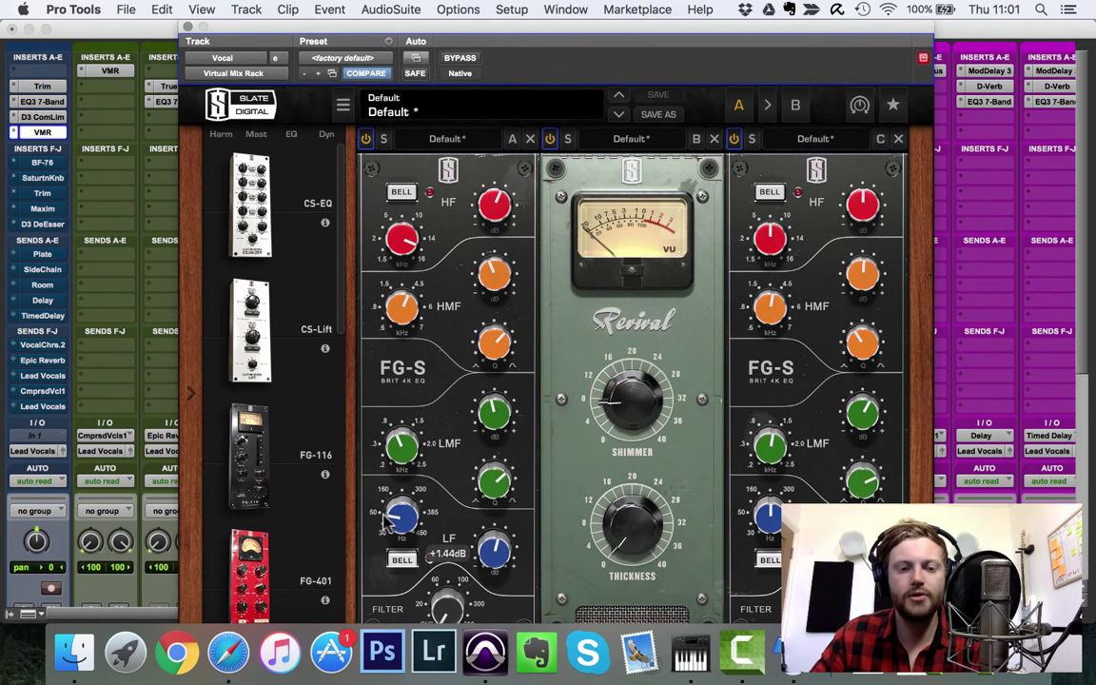
mouse_move(398, 518)
Slightly lower the LF frequency of the rack's first FG-S EQ
left_click_drag(397, 518, 430, 516)
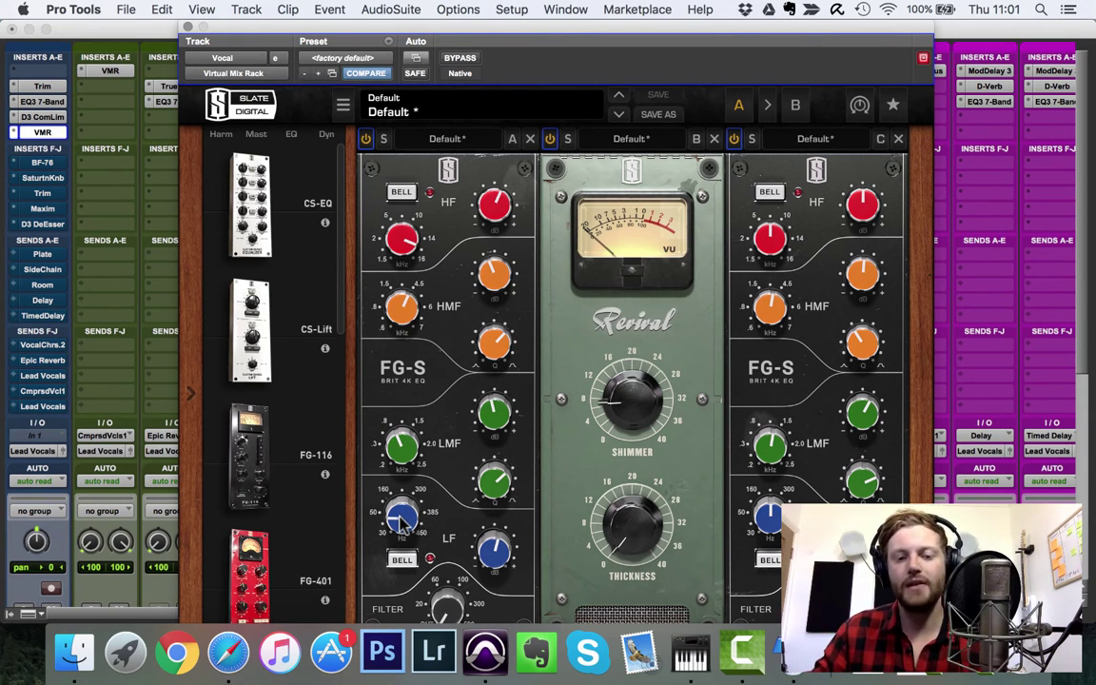
mouse_move(403, 522)
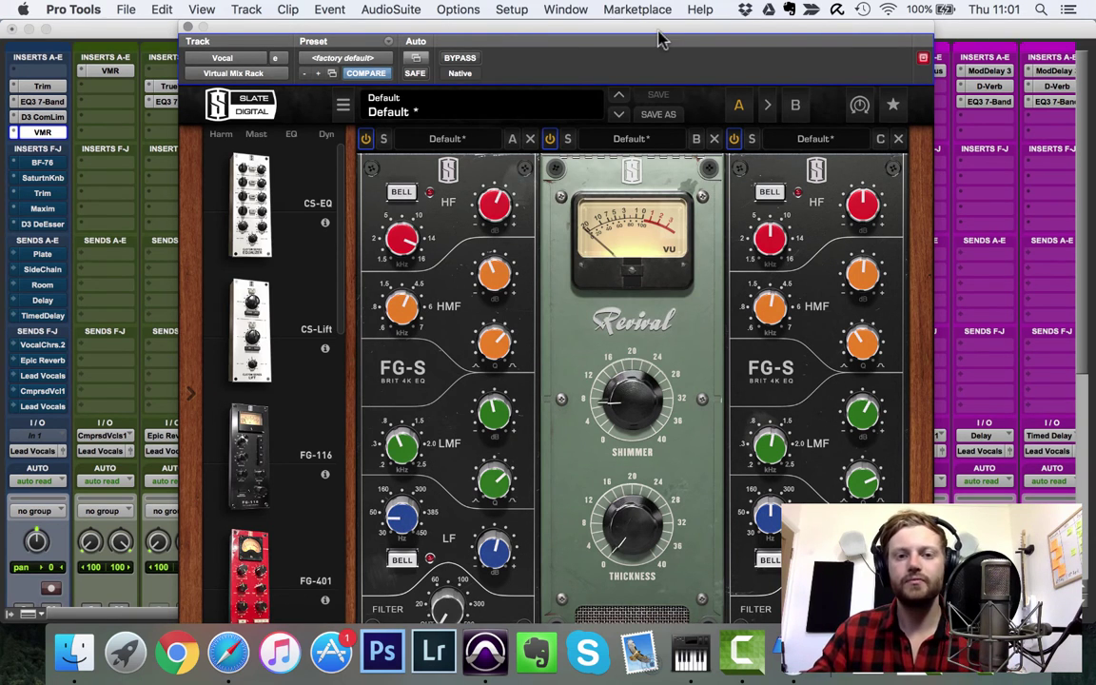
left_click_drag(658, 31, 653, 28)
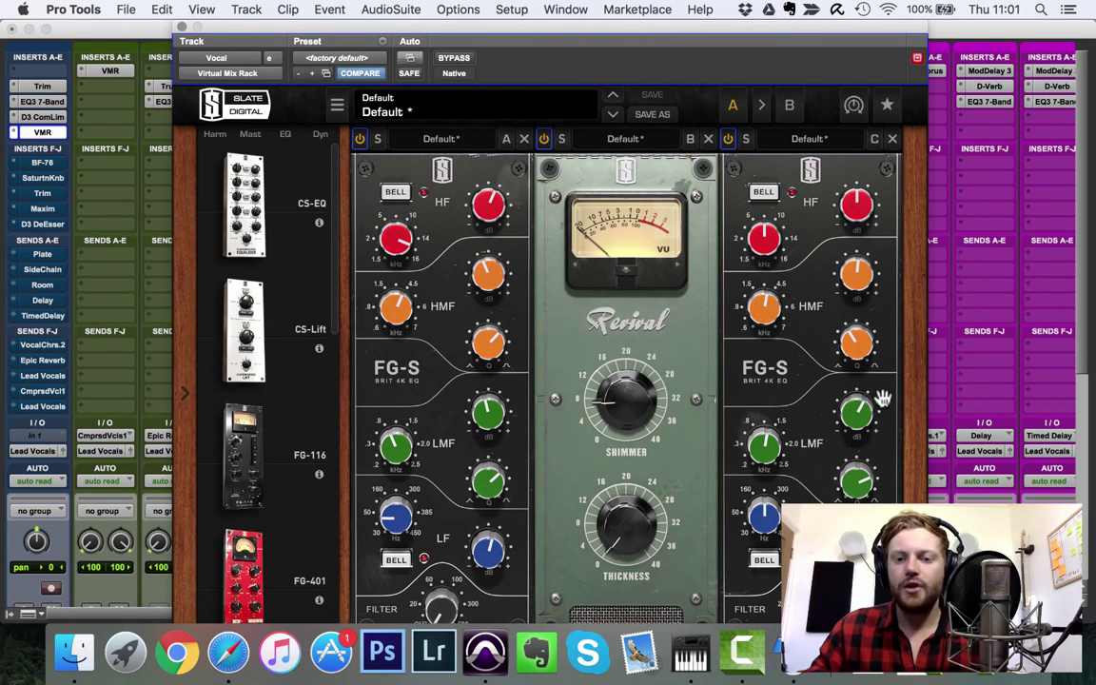
Check the LMF and HMF band settings of the rack's second FG-S EQ
mouse_move(868, 409)
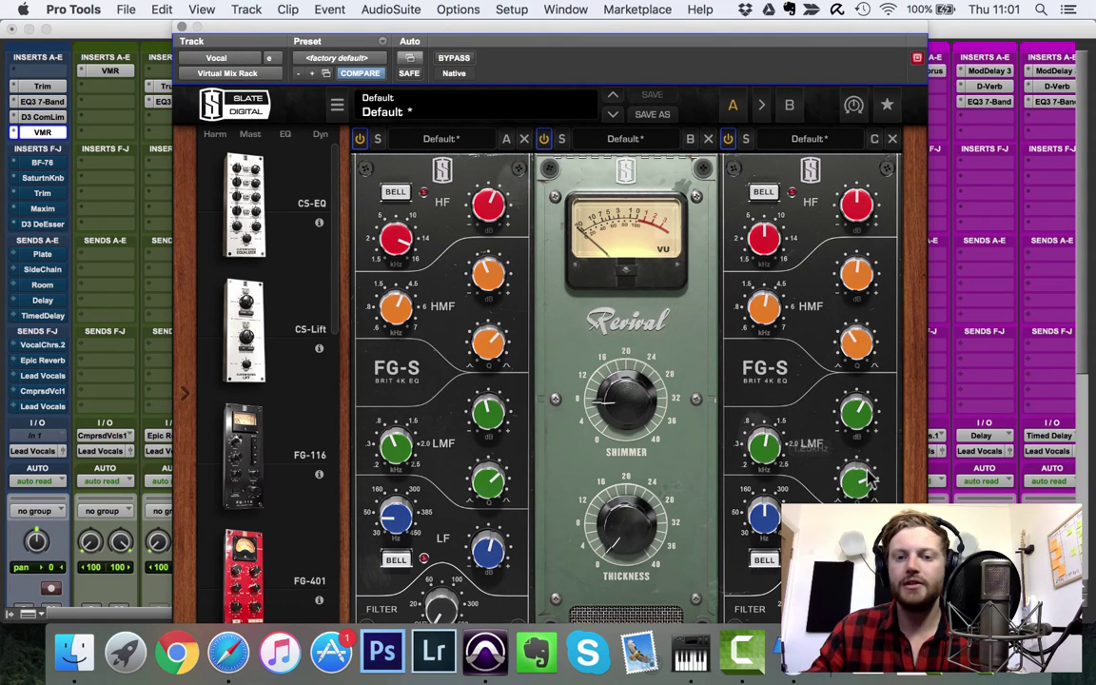
mouse_move(873, 290)
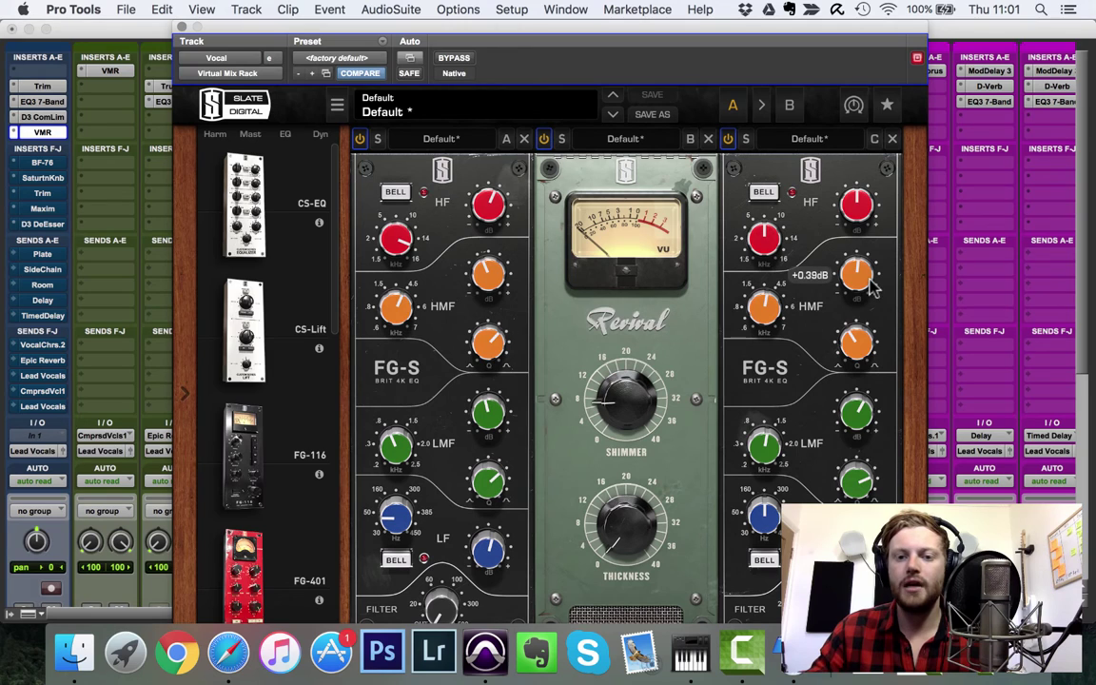
mouse_move(782, 312)
left_click_drag(781, 312, 847, 316)
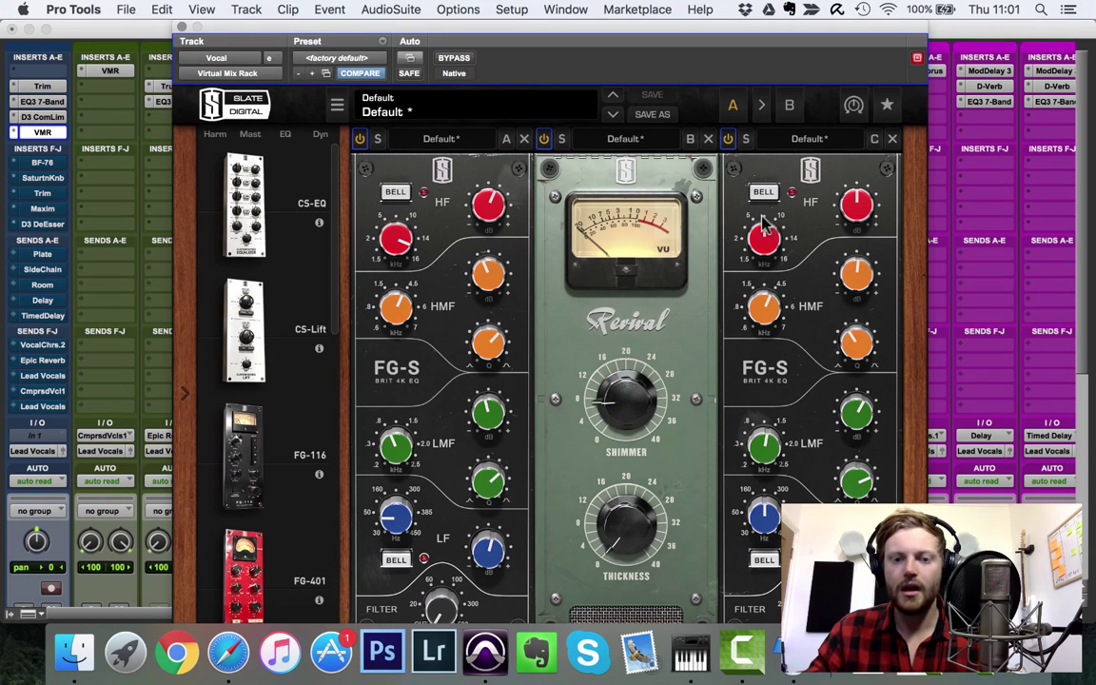
Compare the vocal with the Virtual Mix Rack bypassed and active
left_click(454, 59)
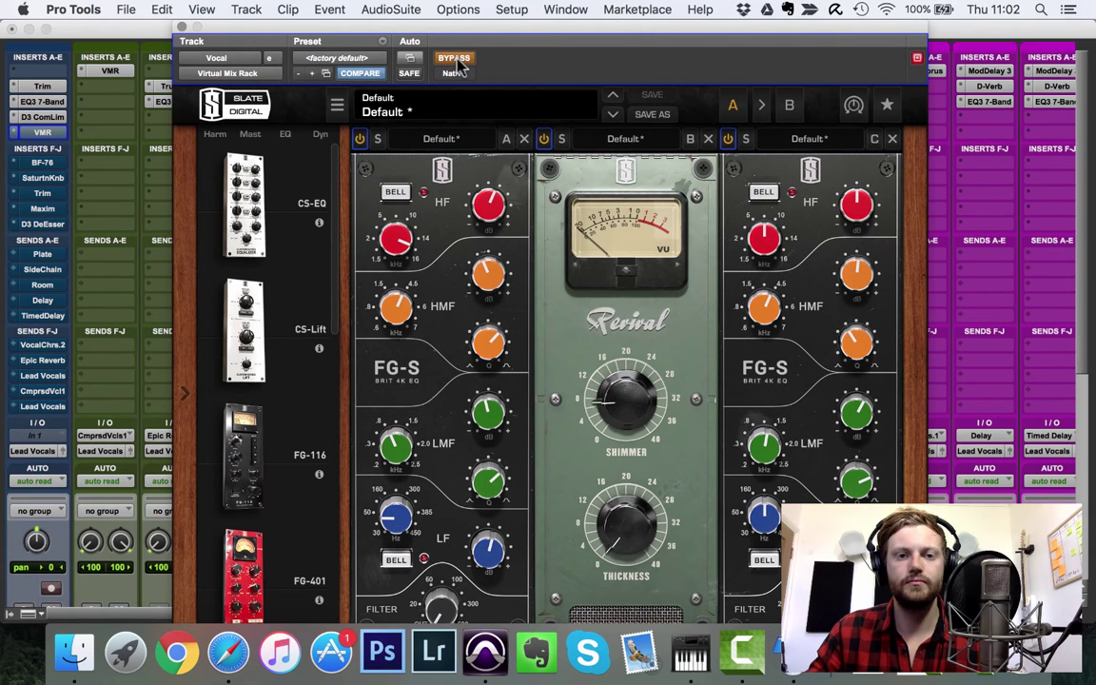
left_click(457, 60)
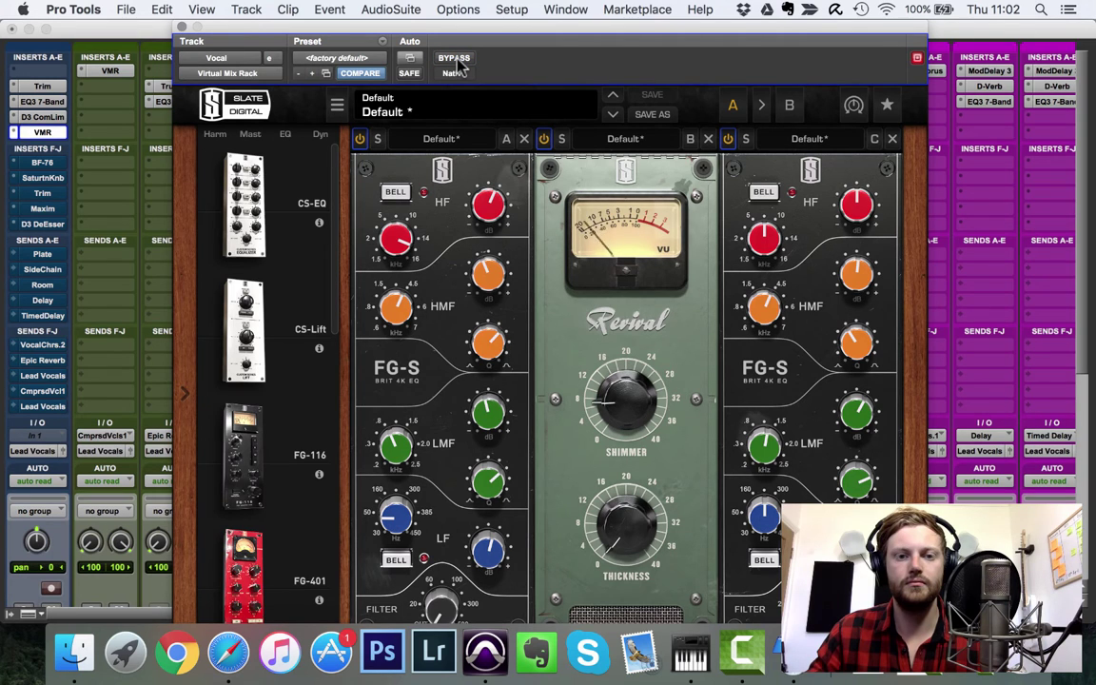
left_click(457, 60)
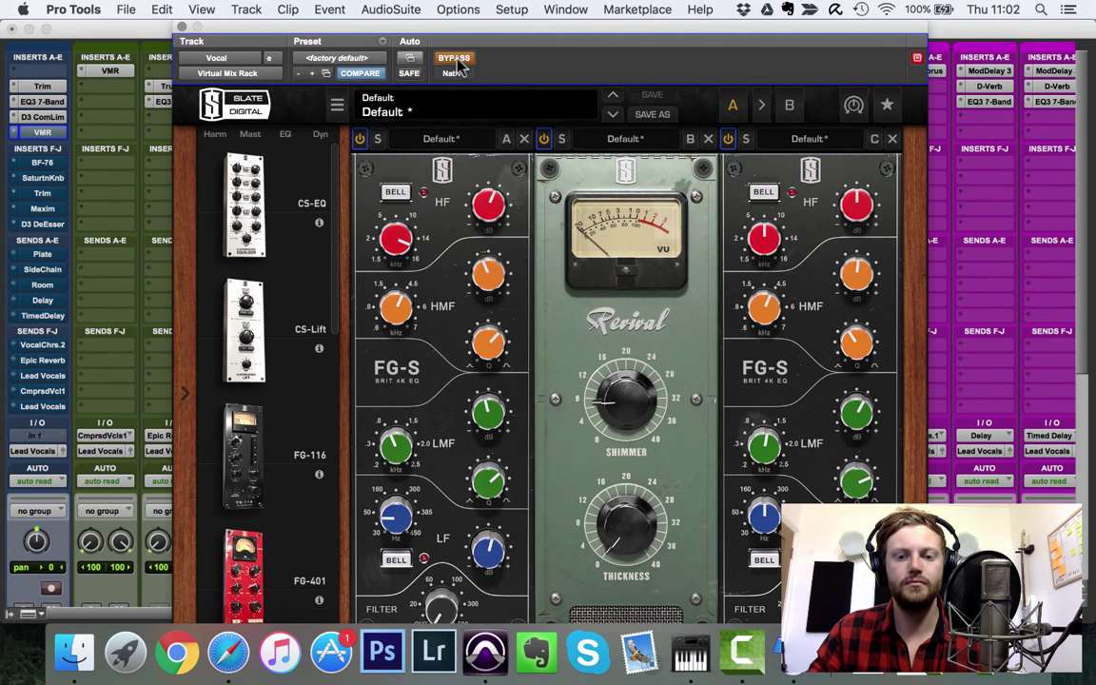
left_click(457, 60)
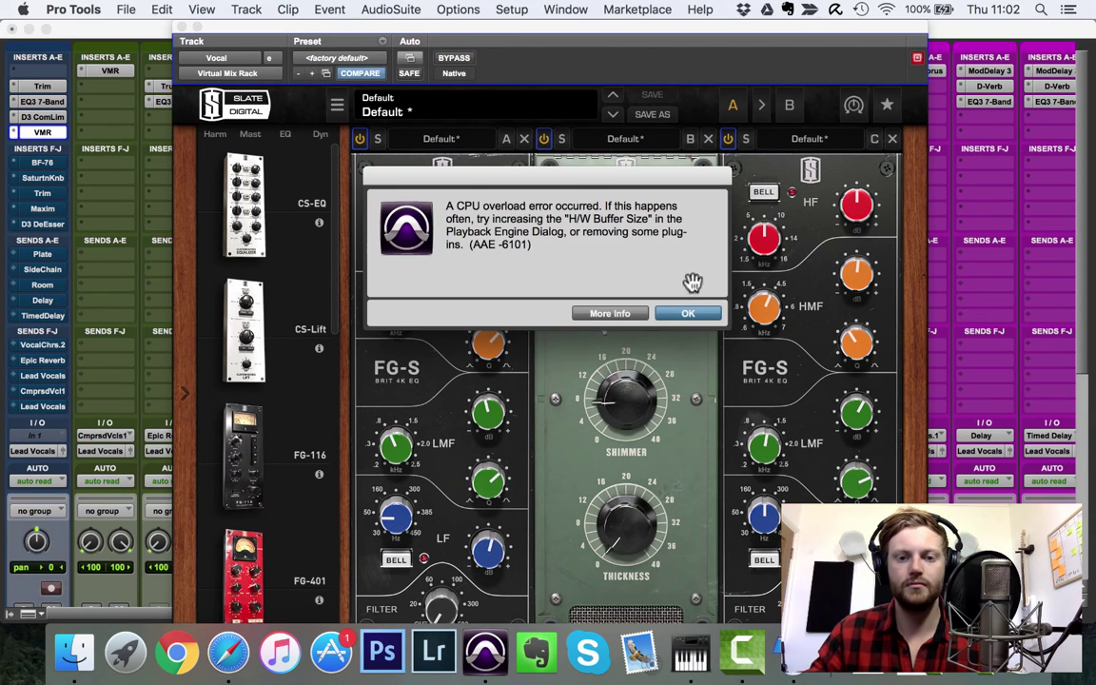
Dismiss the CPU overload error and compare the vocal track's level with the Virtual Mix Rack bypassed and active
left_click(690, 313)
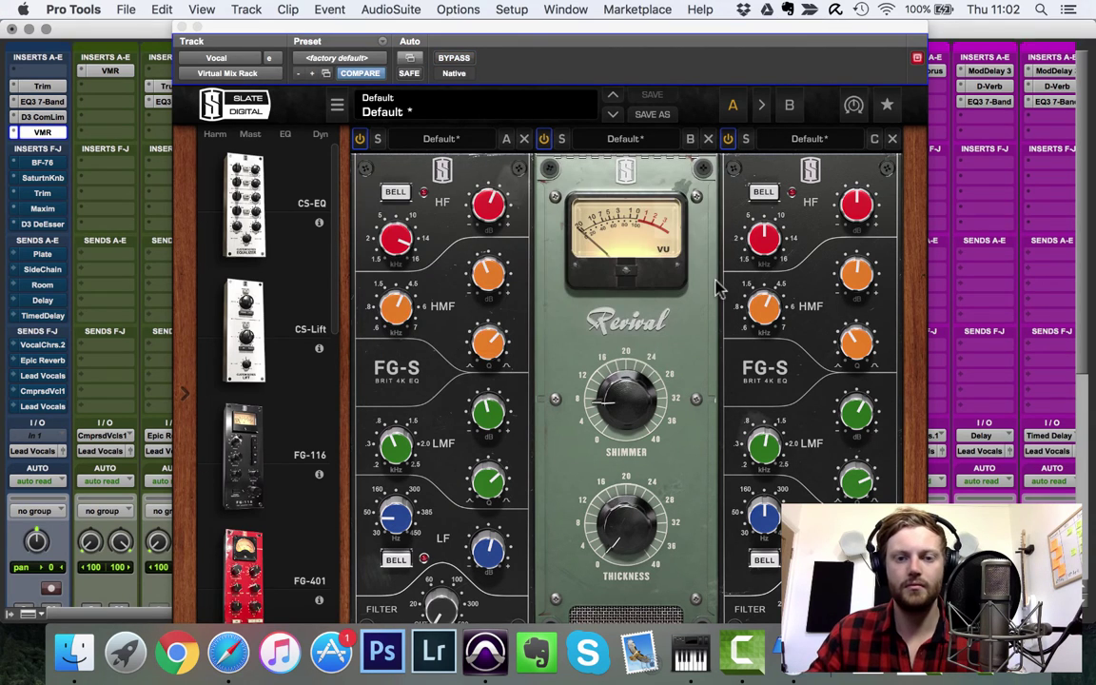
left_click(453, 58)
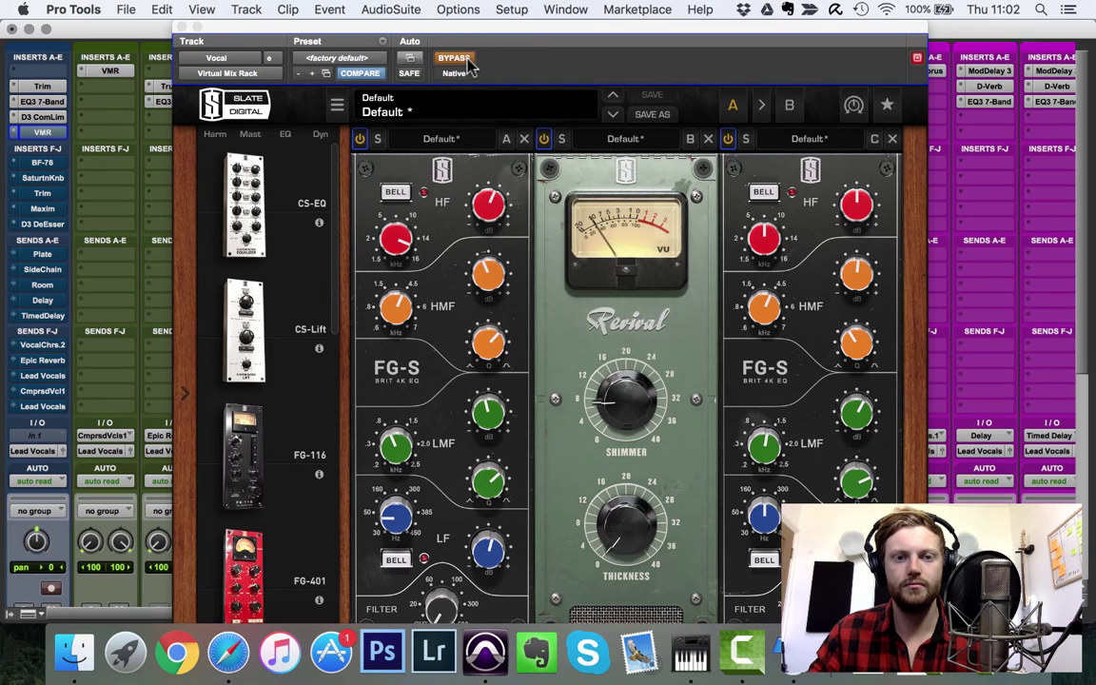
left_click(466, 60)
scroll(114, 268, "down", 5)
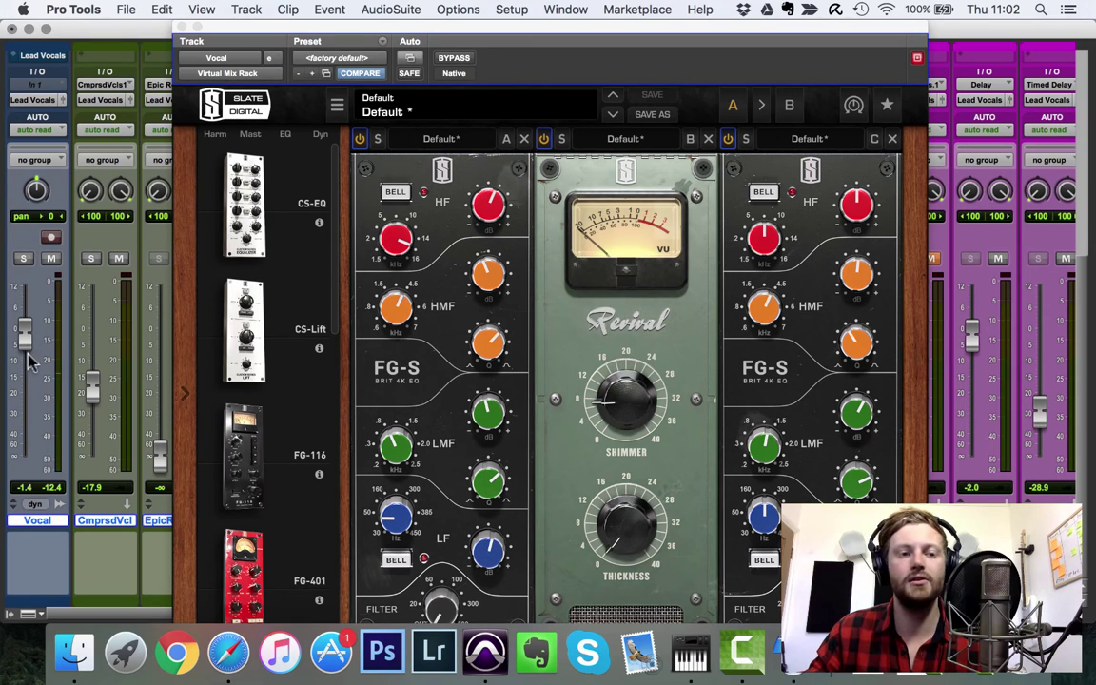
left_click(454, 59)
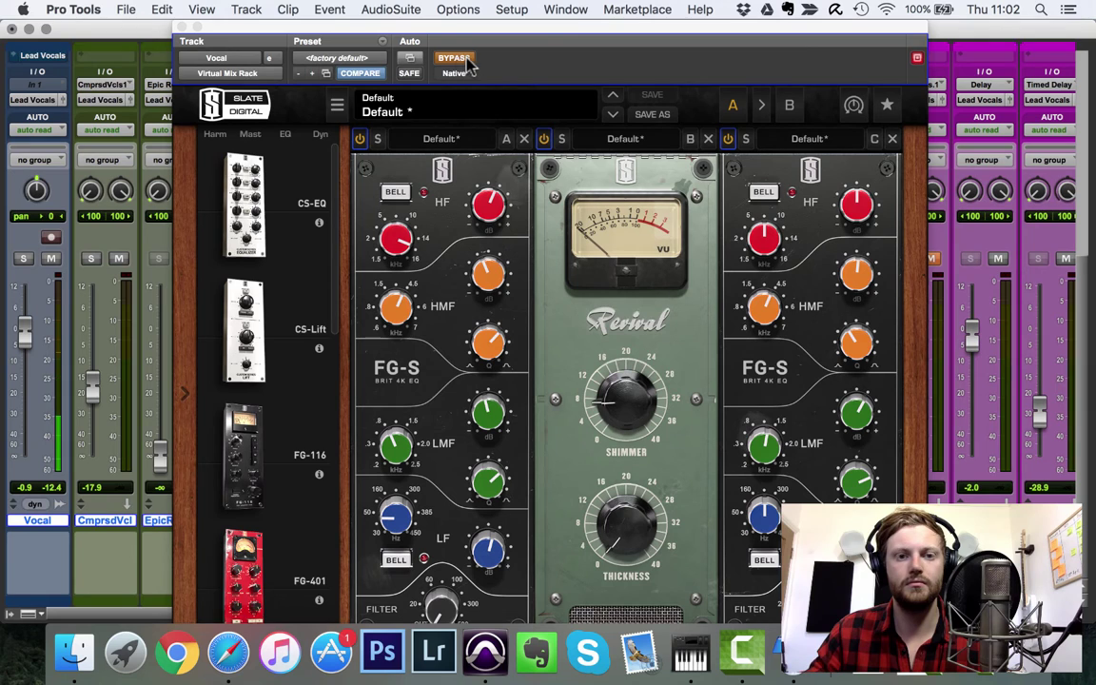
left_click(464, 62)
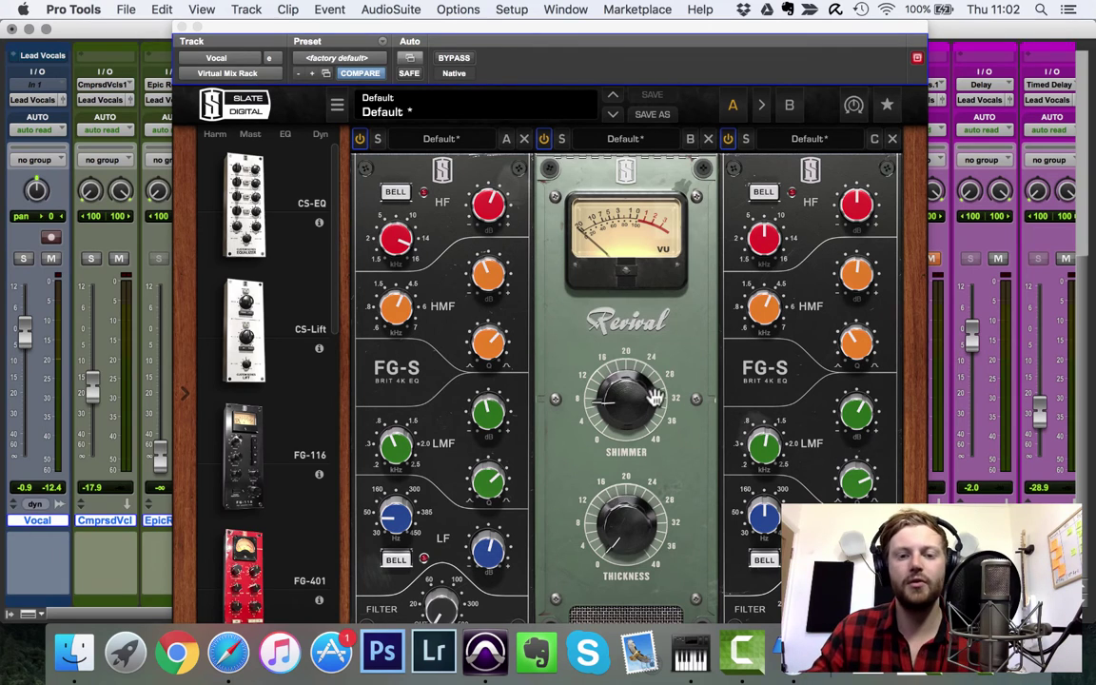
Set the HF frequency of the rack's first FG-S EQ to 14.2 kHz and close the Virtual Mix Rack
mouse_move(490, 207)
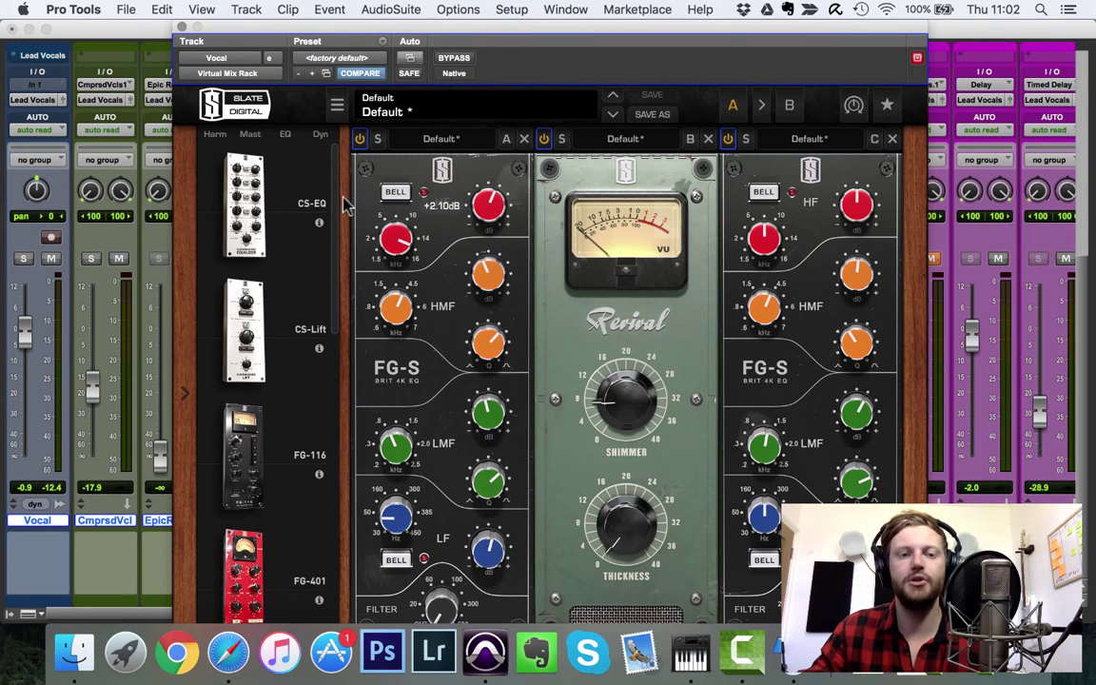
left_click_drag(402, 245, 401, 193)
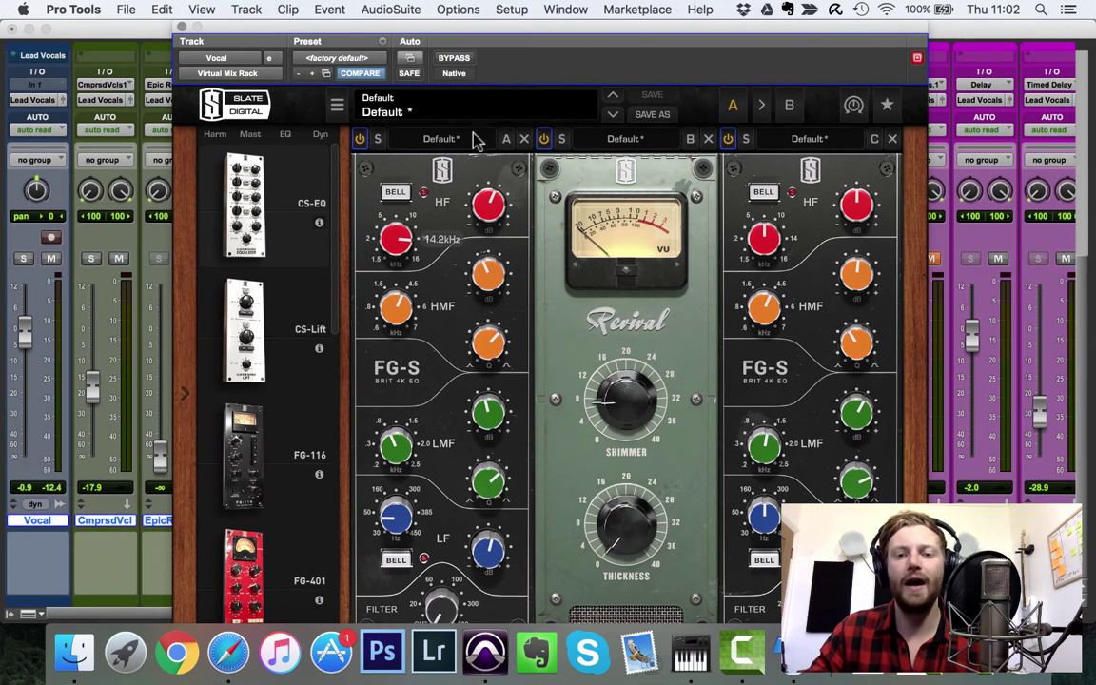
left_click(182, 27)
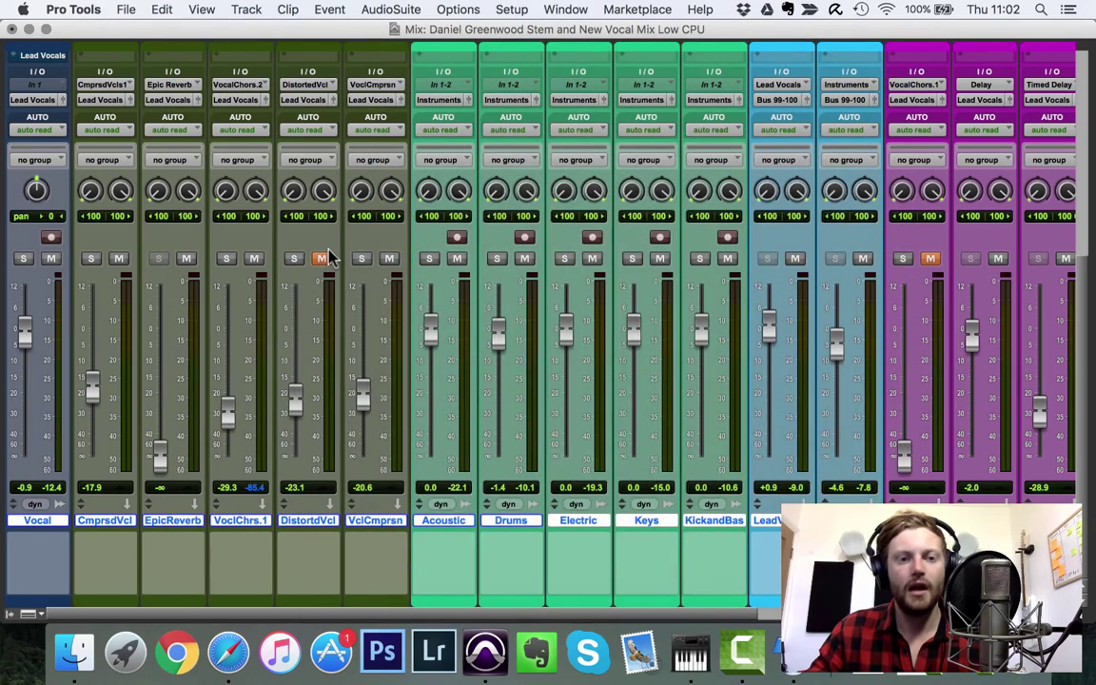
Set the vocal track's BF-76 peak limiter to a ratio of 4 and slightly lower its attack
scroll(290, 265, "up", 10)
left_click(46, 164)
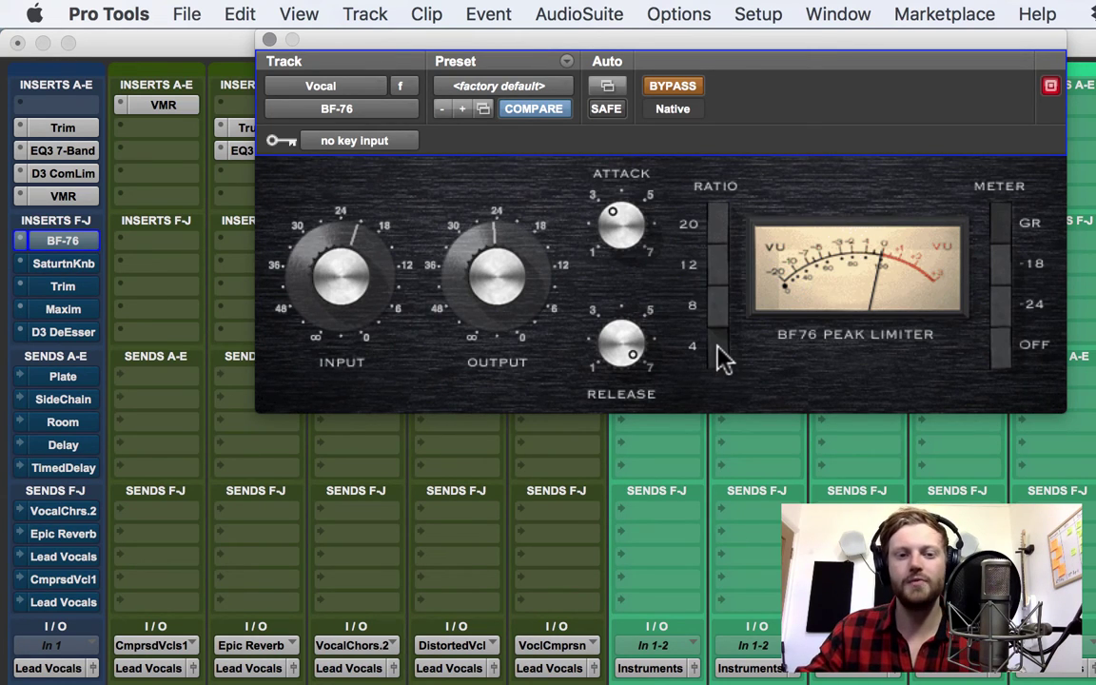
left_click(721, 236)
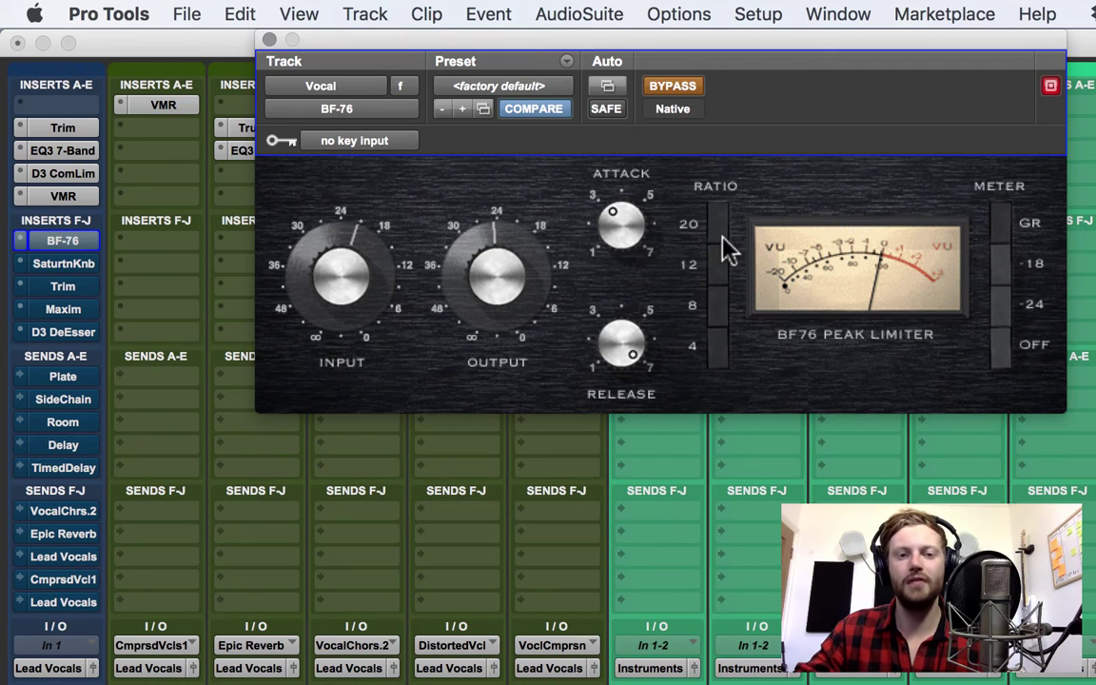
left_click(720, 348)
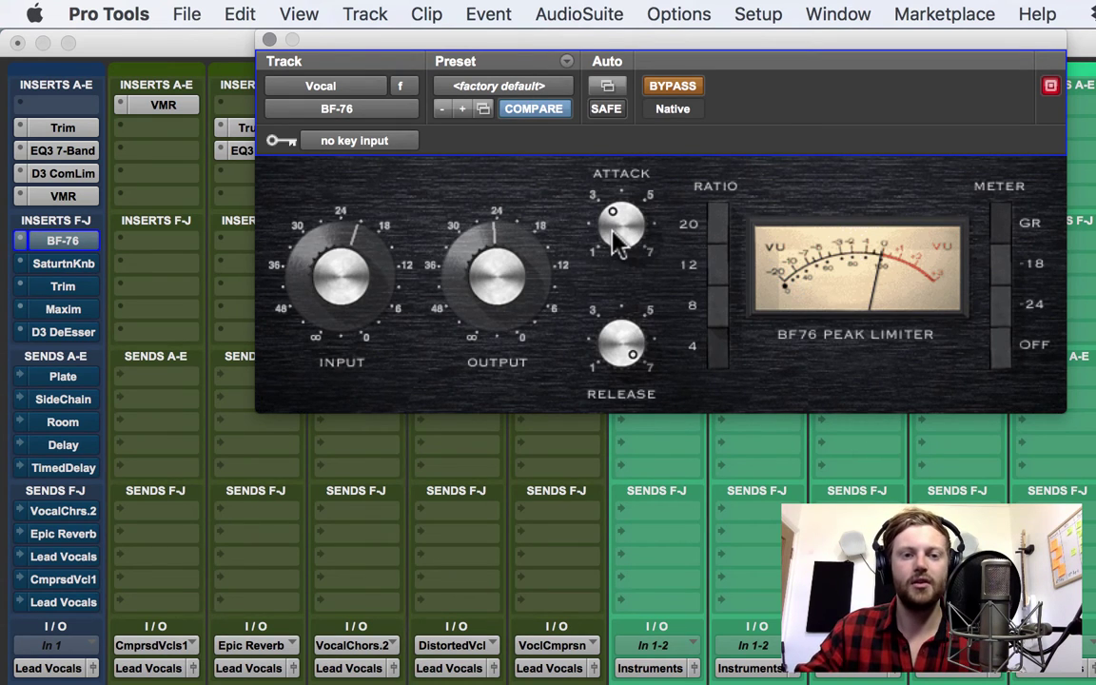
left_click_drag(618, 273, 613, 255)
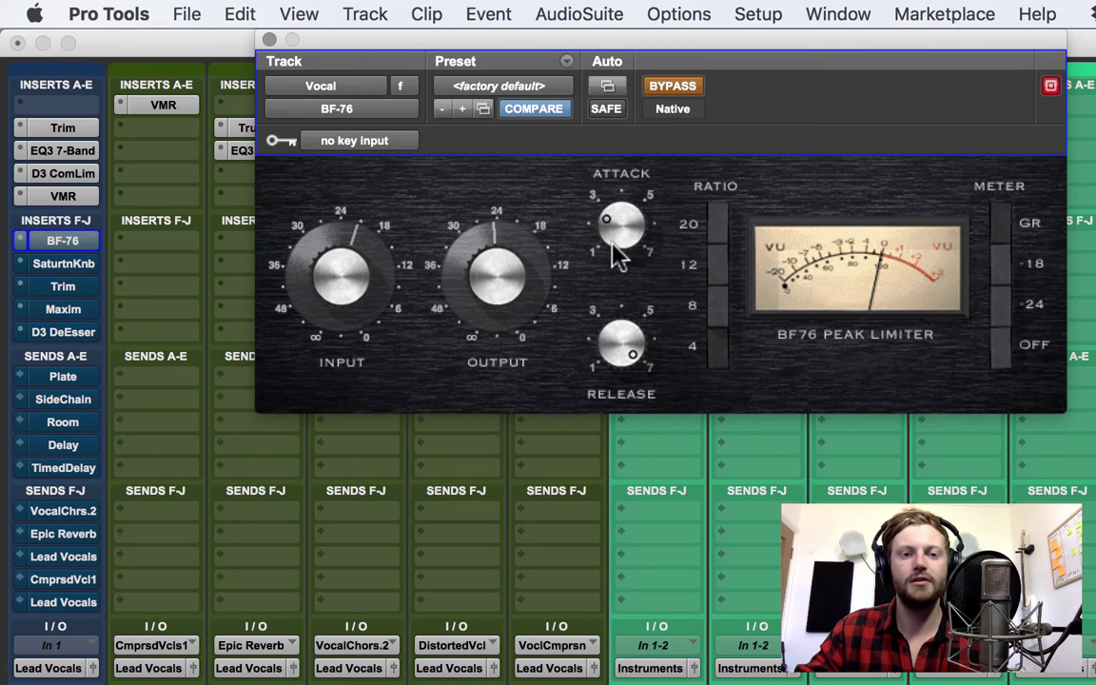
Compare the vocal with the BF-76 bypassed and active, then leave the limiter enabled and close it
left_click(673, 86)
left_click(673, 86)
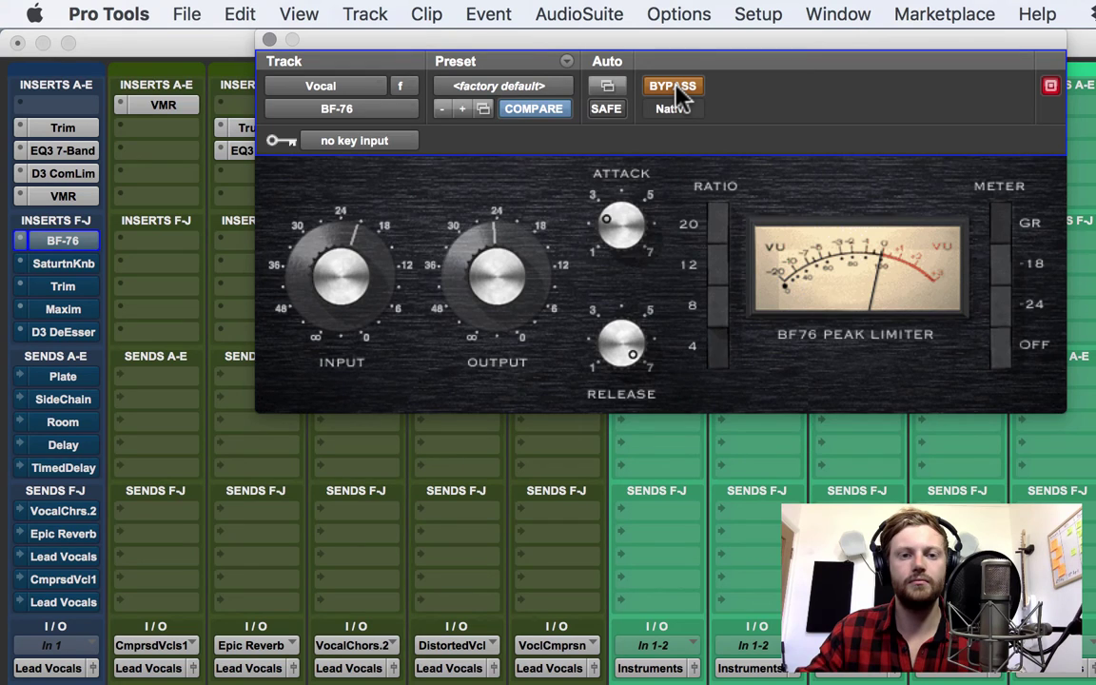
left_click(676, 87)
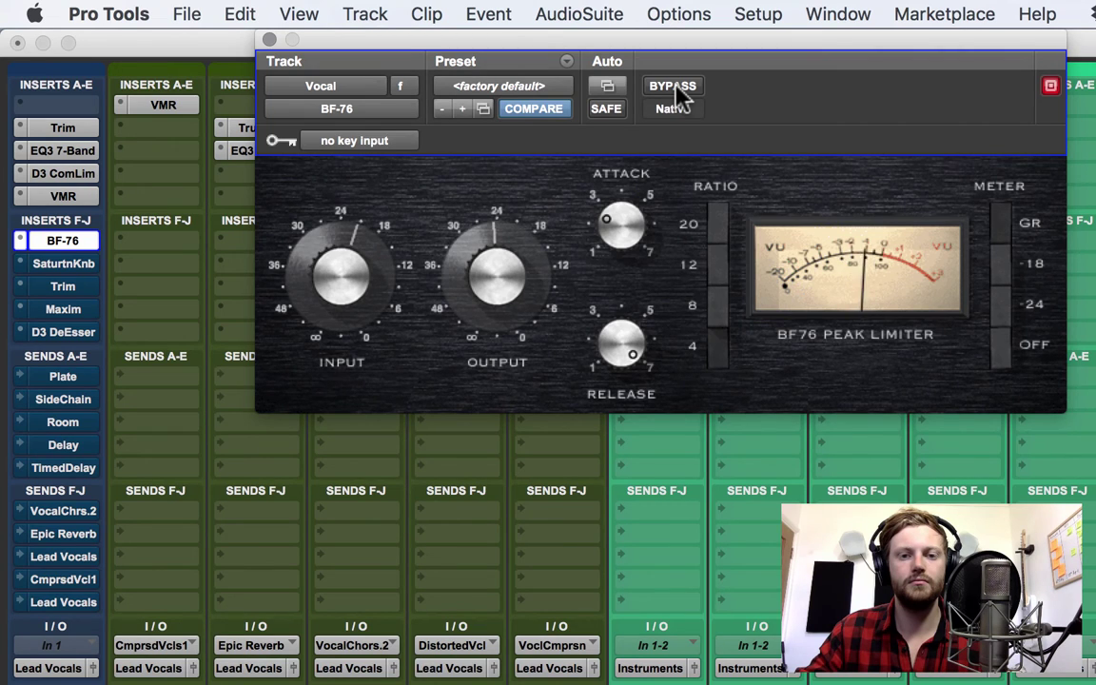
left_click(676, 87)
left_click(675, 87)
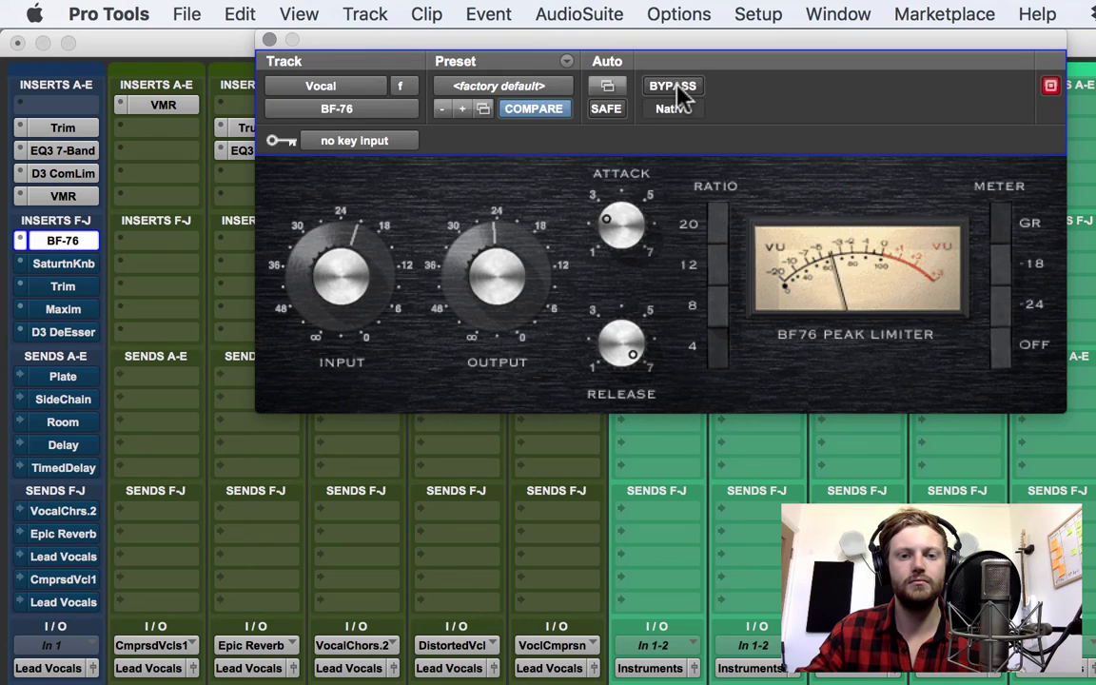
left_click(675, 87)
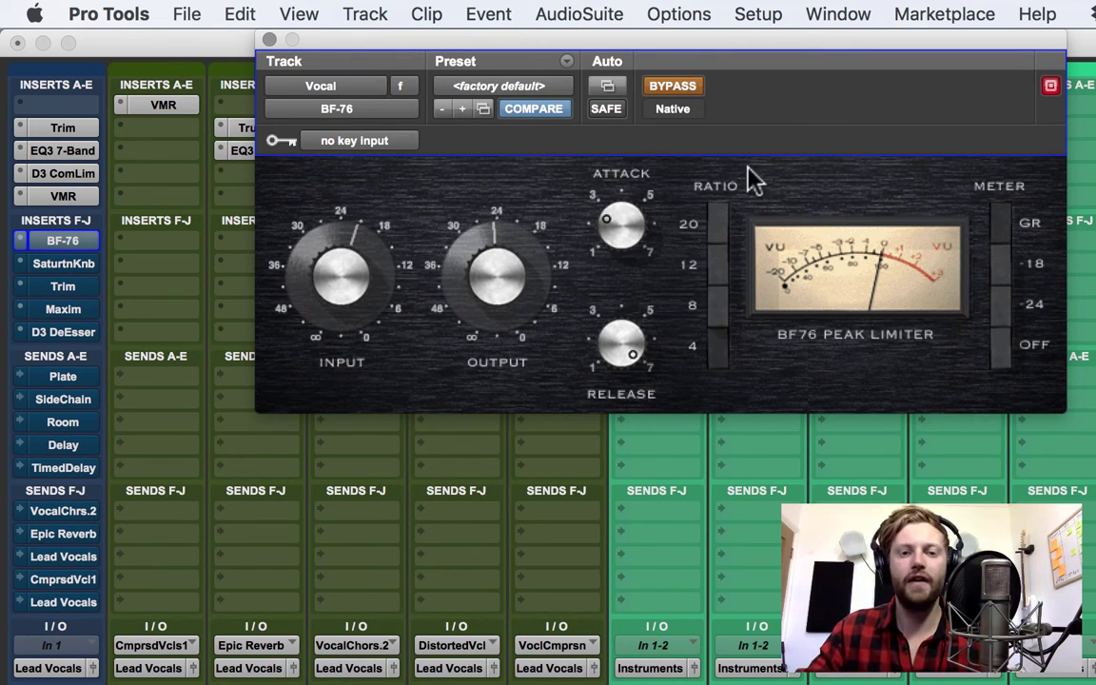
left_click(687, 90)
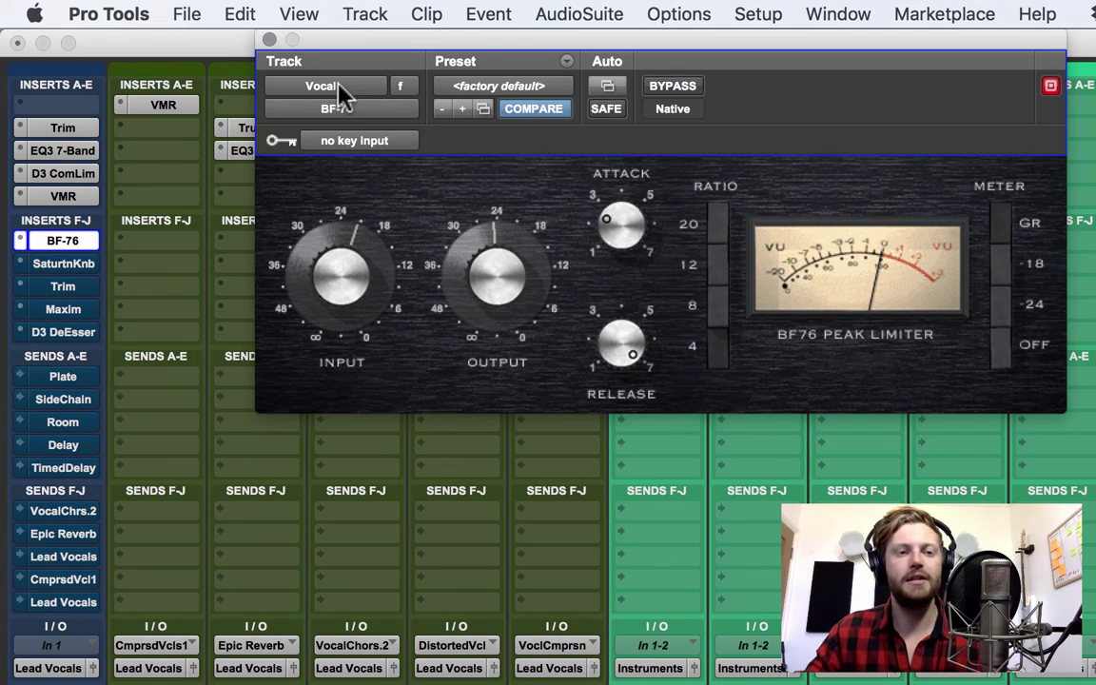
left_click(270, 40)
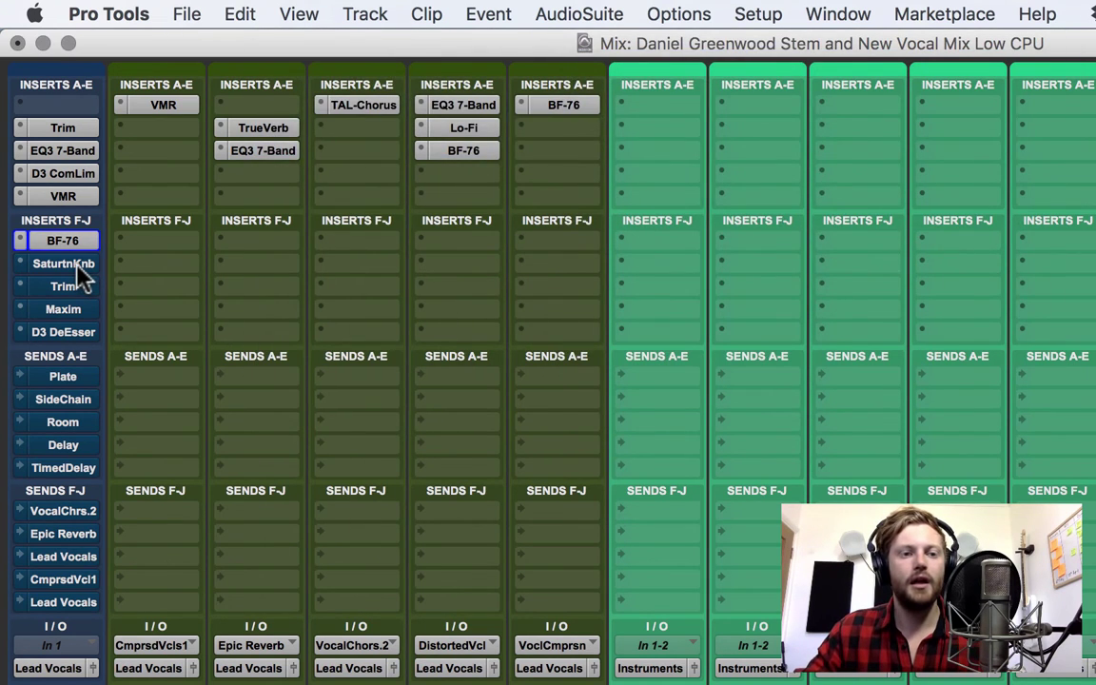
Enable the Saturation Knob insert on the vocal track
left_click(76, 266)
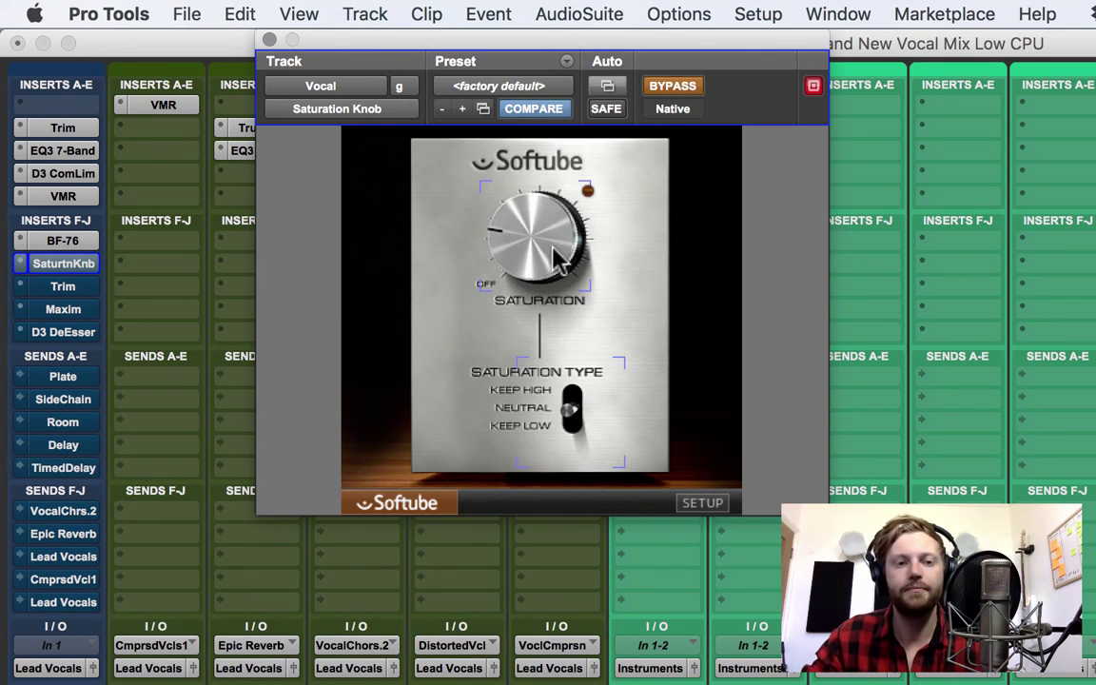
left_click(665, 84)
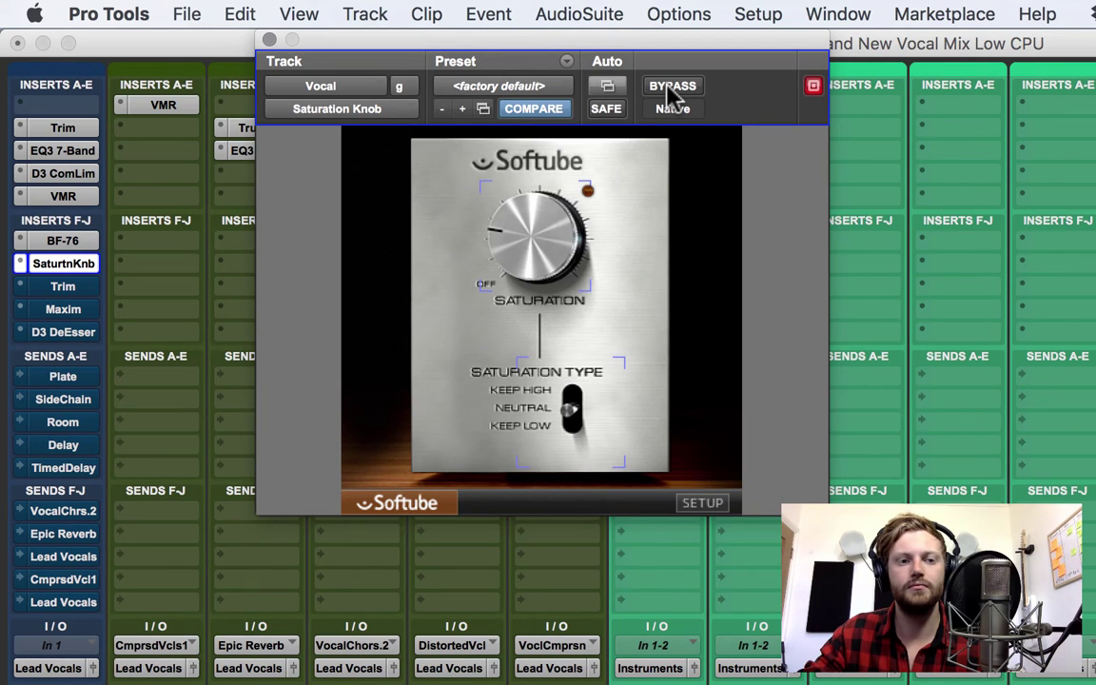
Check the Trim and Maxim inserts that follow the Saturation Knob on the vocal track
left_click(54, 291)
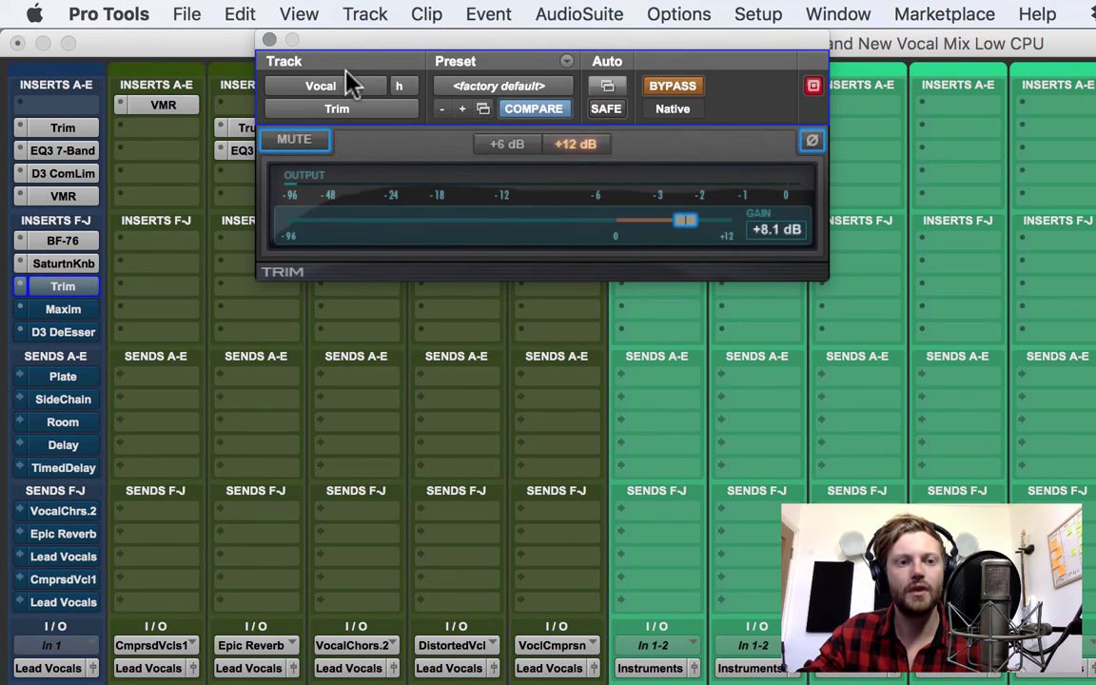
left_click(269, 40)
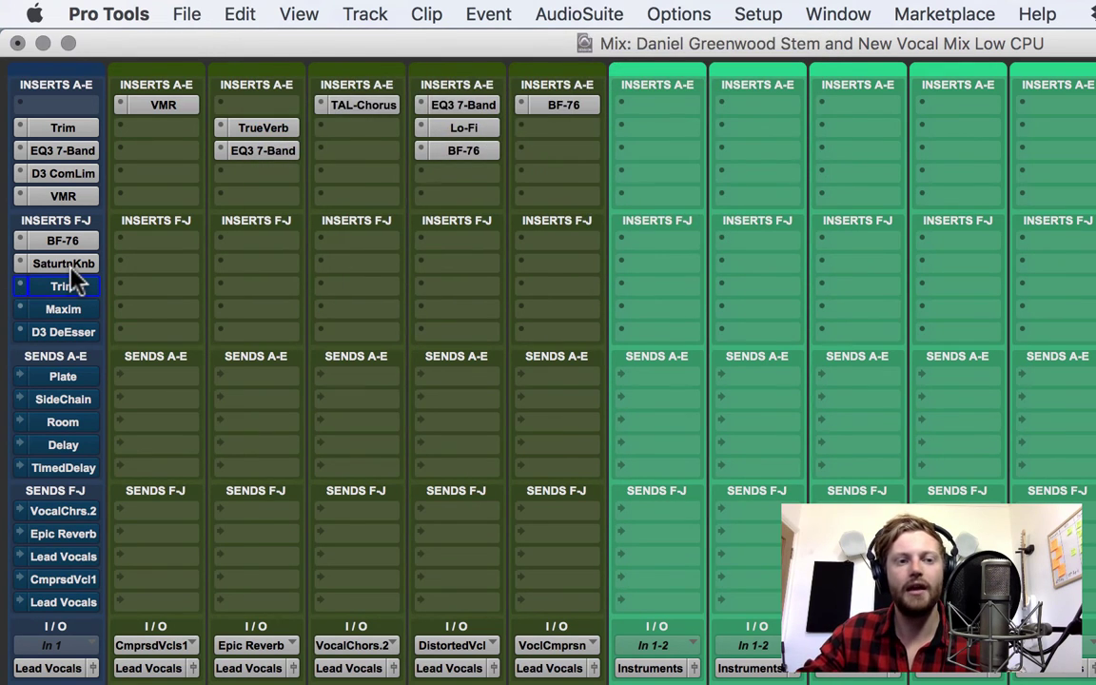
left_click(67, 265)
left_click(85, 310)
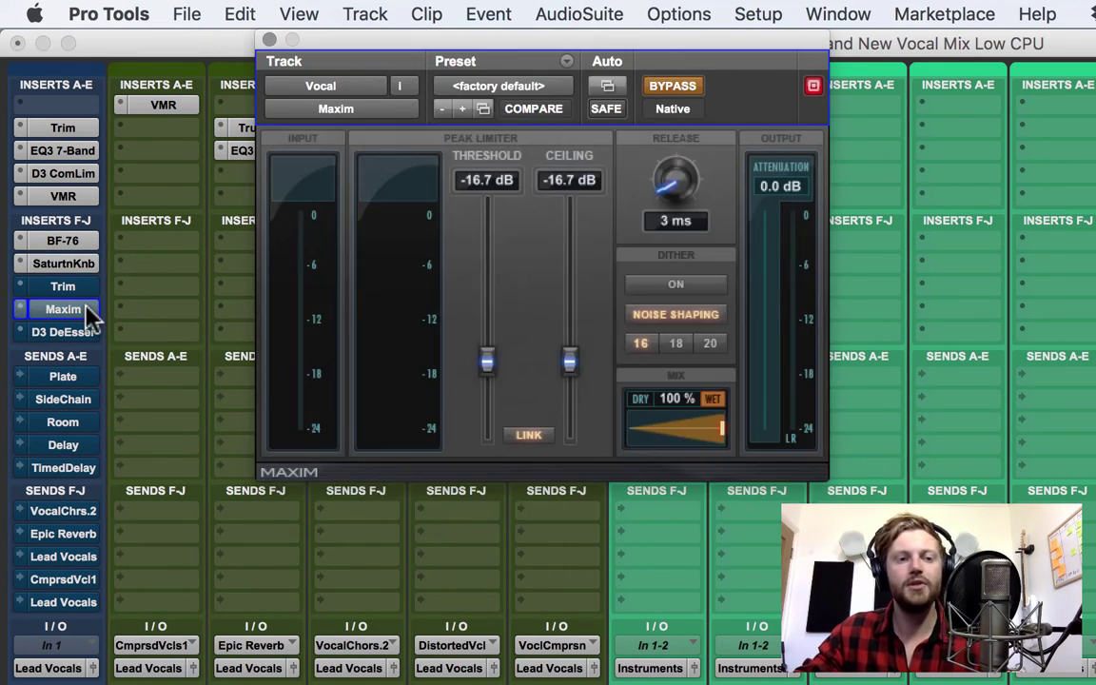
left_click(76, 288)
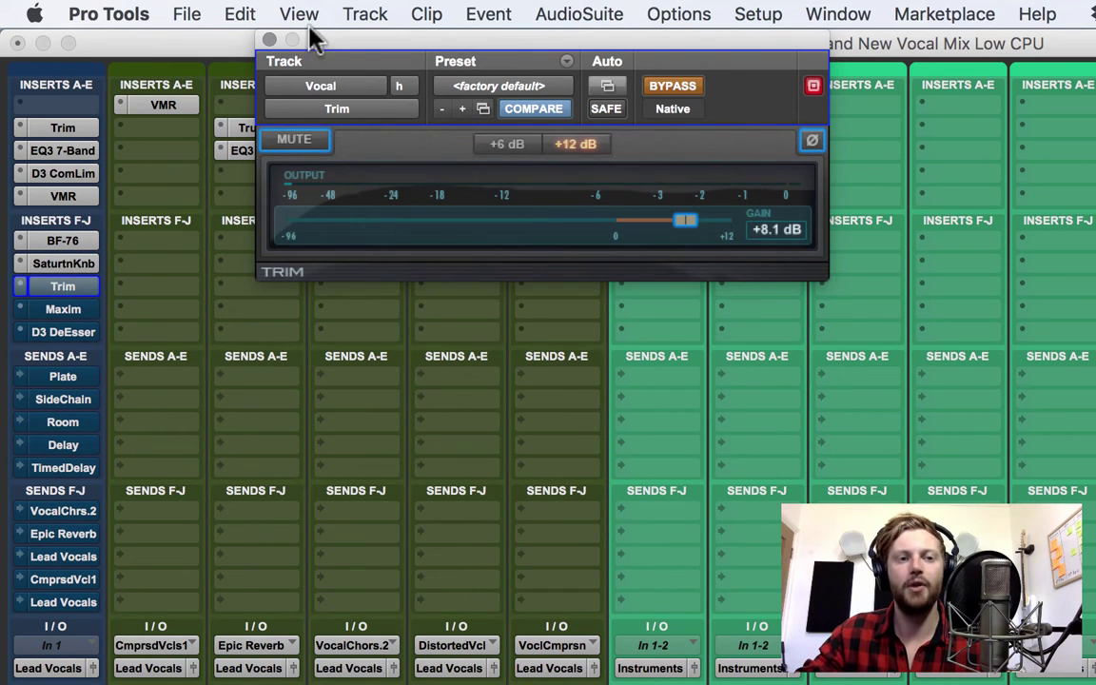
left_click(269, 39)
left_click(85, 266)
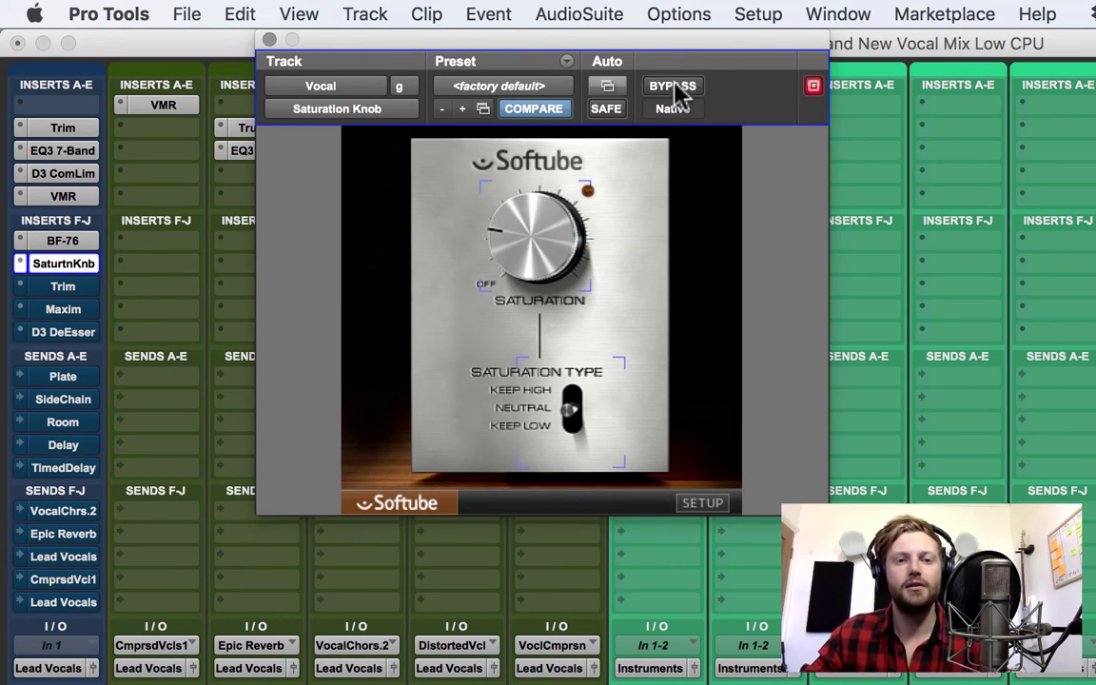
Enable the Trim insert after the Saturation Knob and set its gain to -3.1 dB
left_click(65, 285)
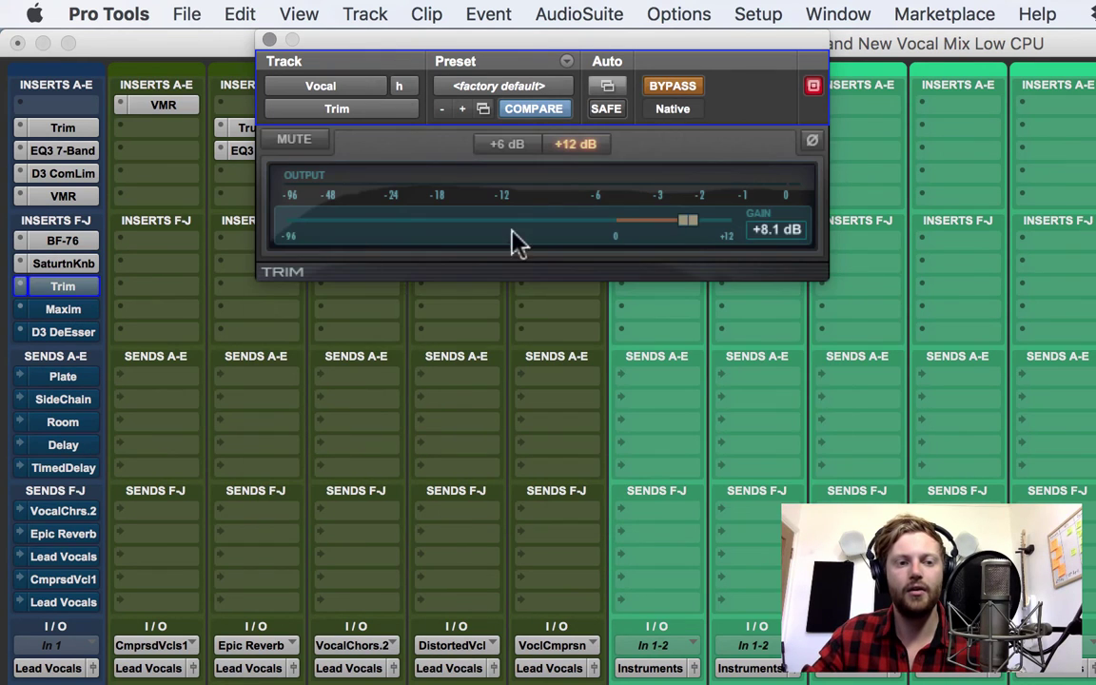
left_click_drag(683, 231, 594, 227)
left_click(650, 87)
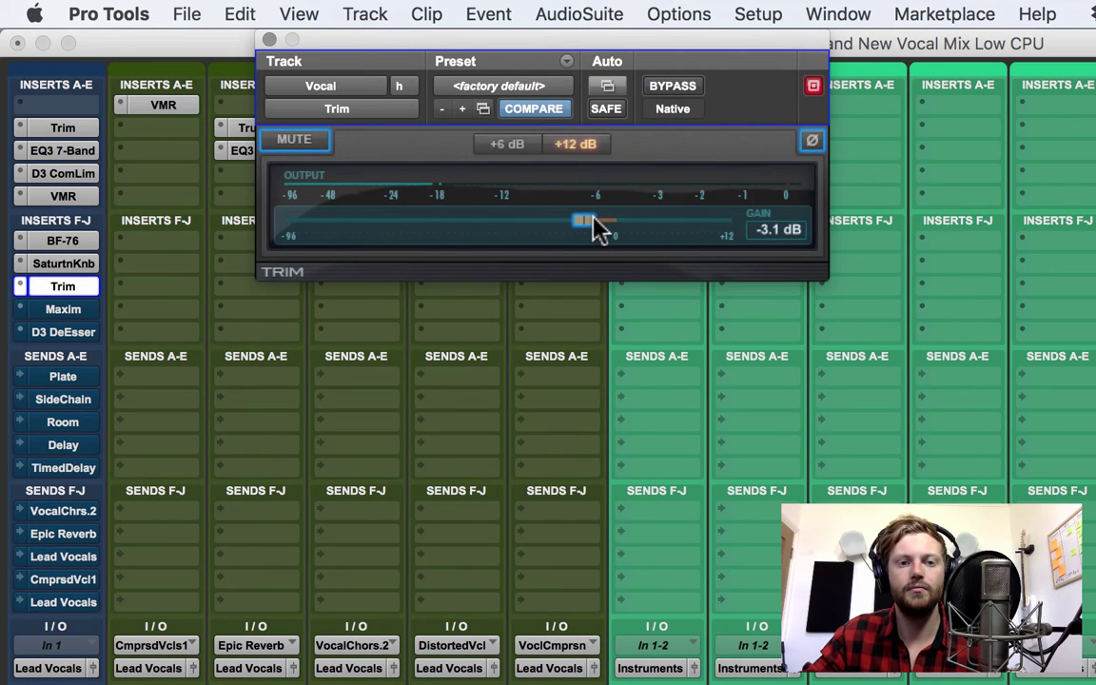
Level-match the vocal by switching the Saturation Knob and following Trim off and on together, setting the Trim gain to -3.6 dB
left_click(76, 285, "super")
left_click(76, 265, "super")
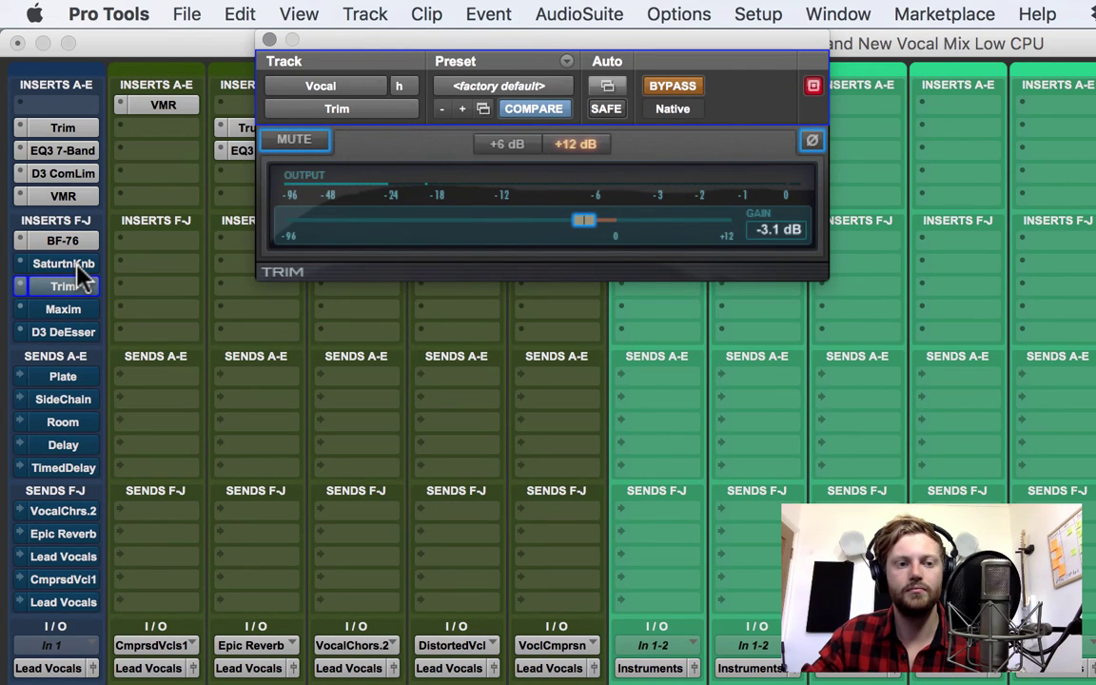
left_click(76, 264, "super")
left_click(80, 287, "super")
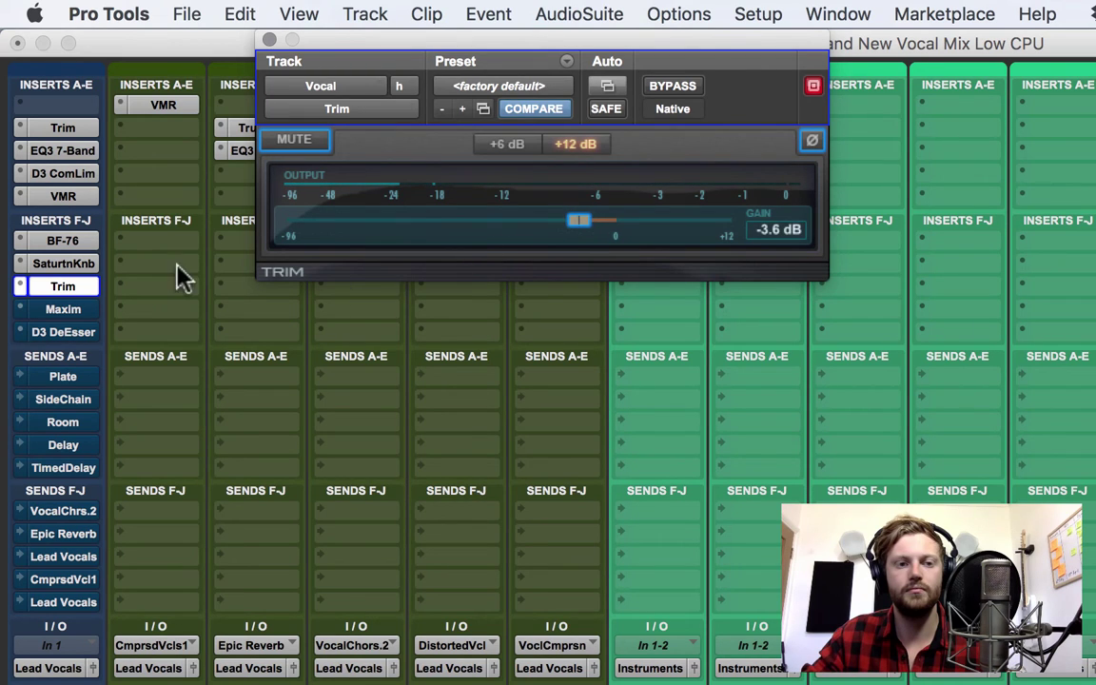
left_click(86, 286, "super")
left_click(84, 264, "super")
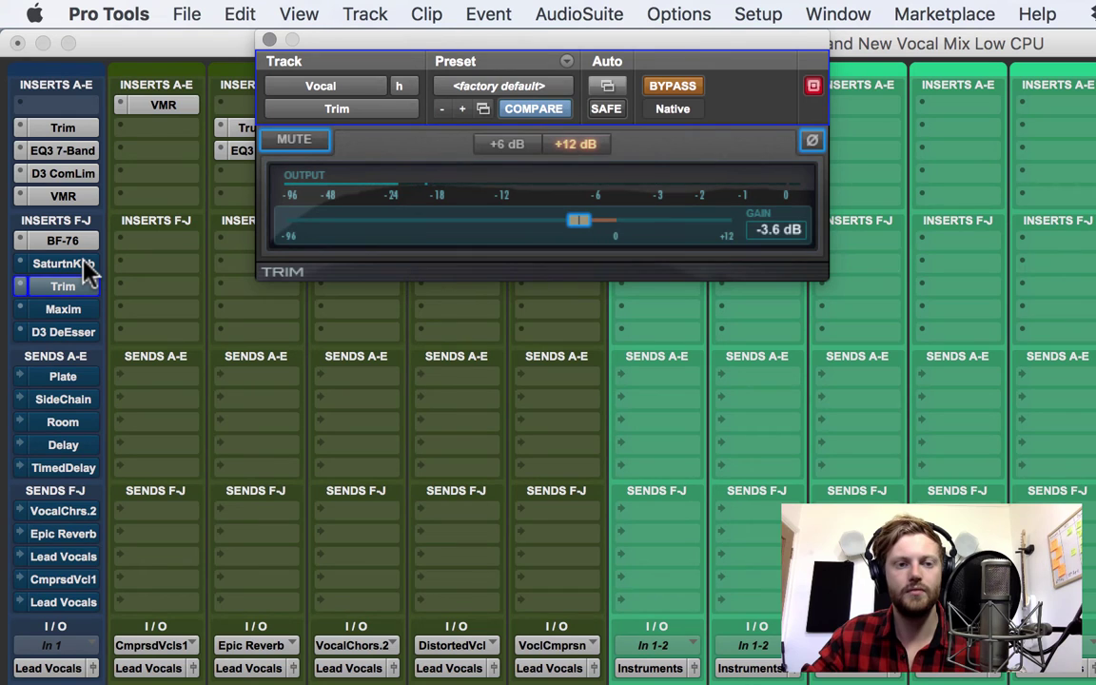
left_click(84, 263, "super")
left_click(86, 287, "super")
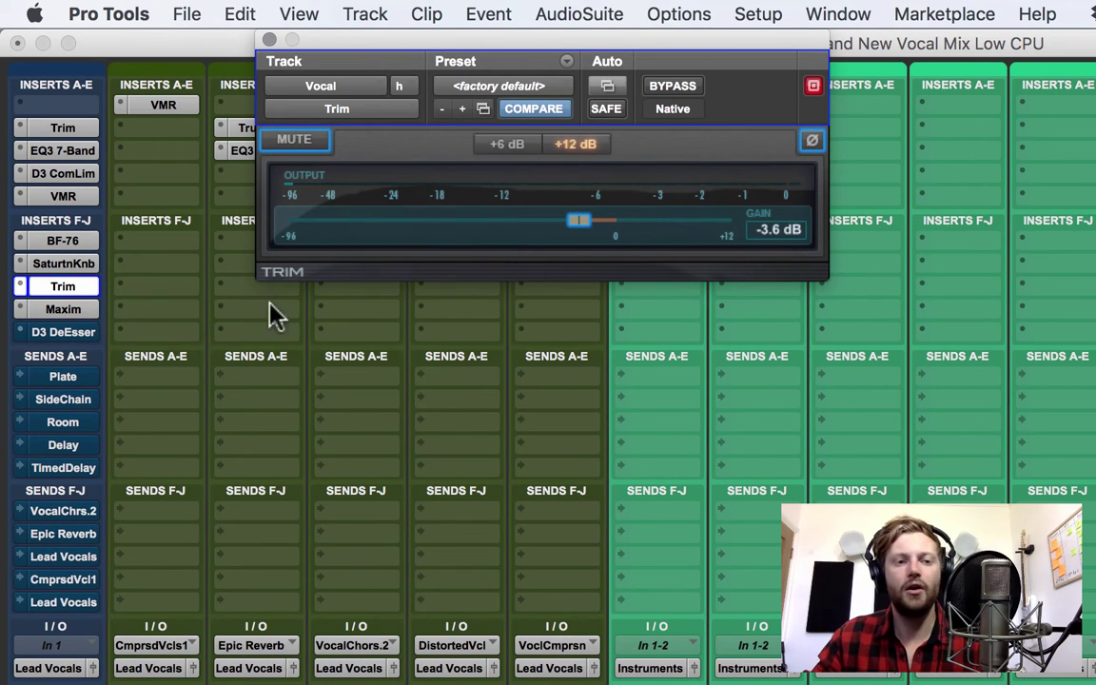
Place the enabled Maxim limiter and the Trim insert before it side by side, keeping both plug-in windows open
left_click(78, 309)
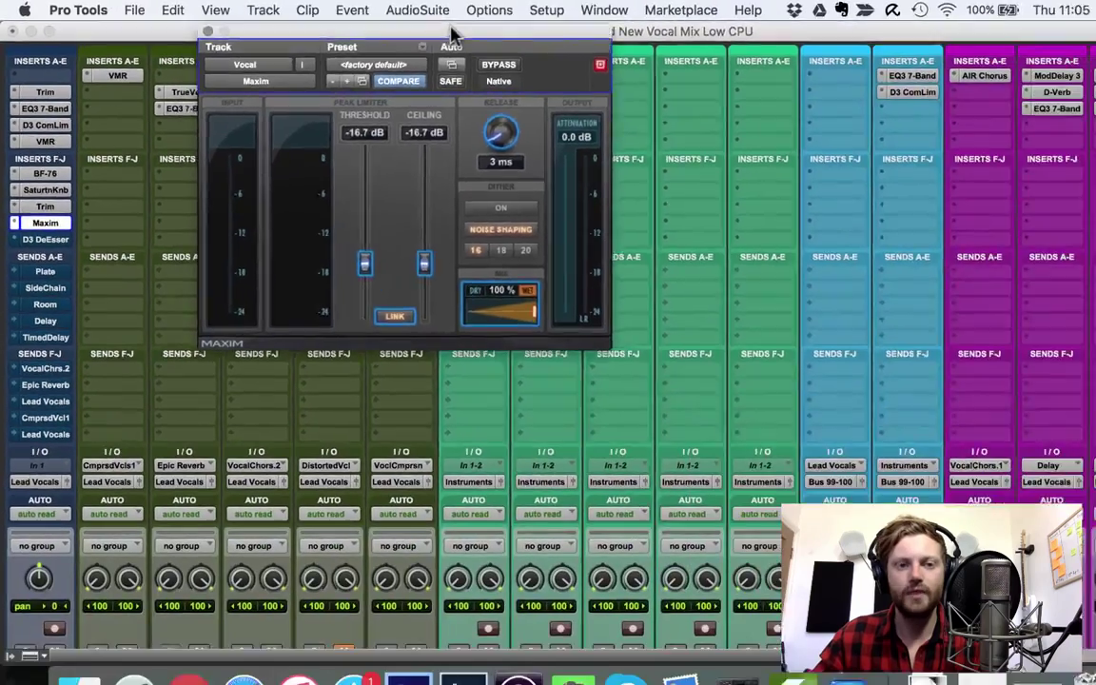
left_click_drag(607, 49, 1095, 162)
left_click_drag(761, 109, 757, 111)
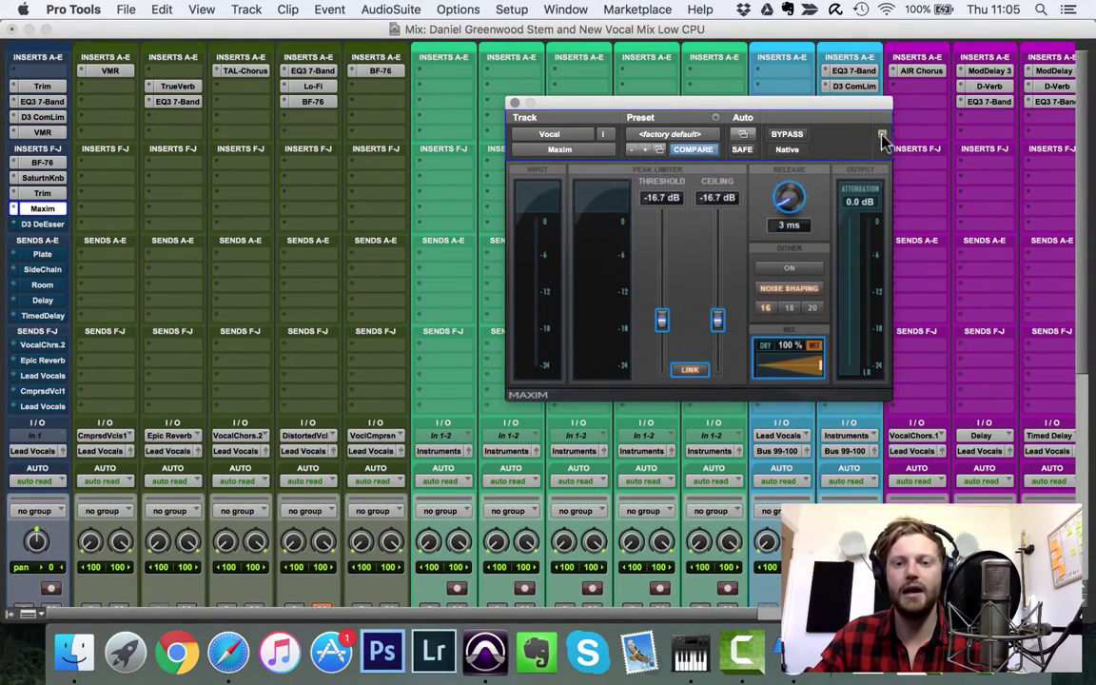
left_click(31, 191)
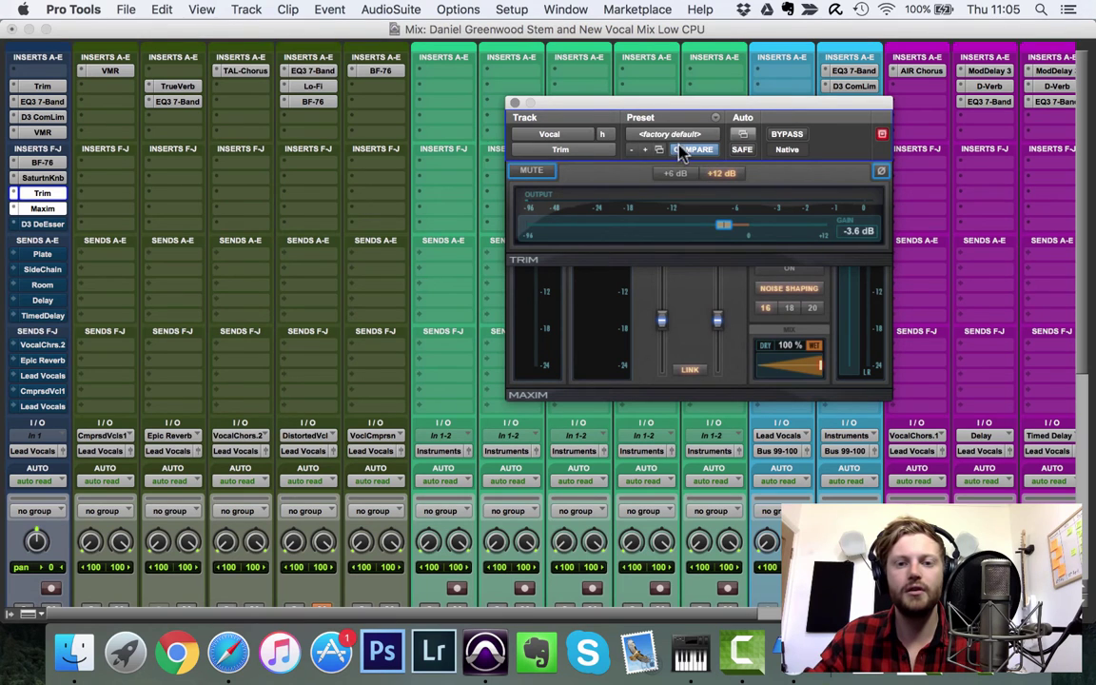
left_click_drag(588, 118, 175, 141)
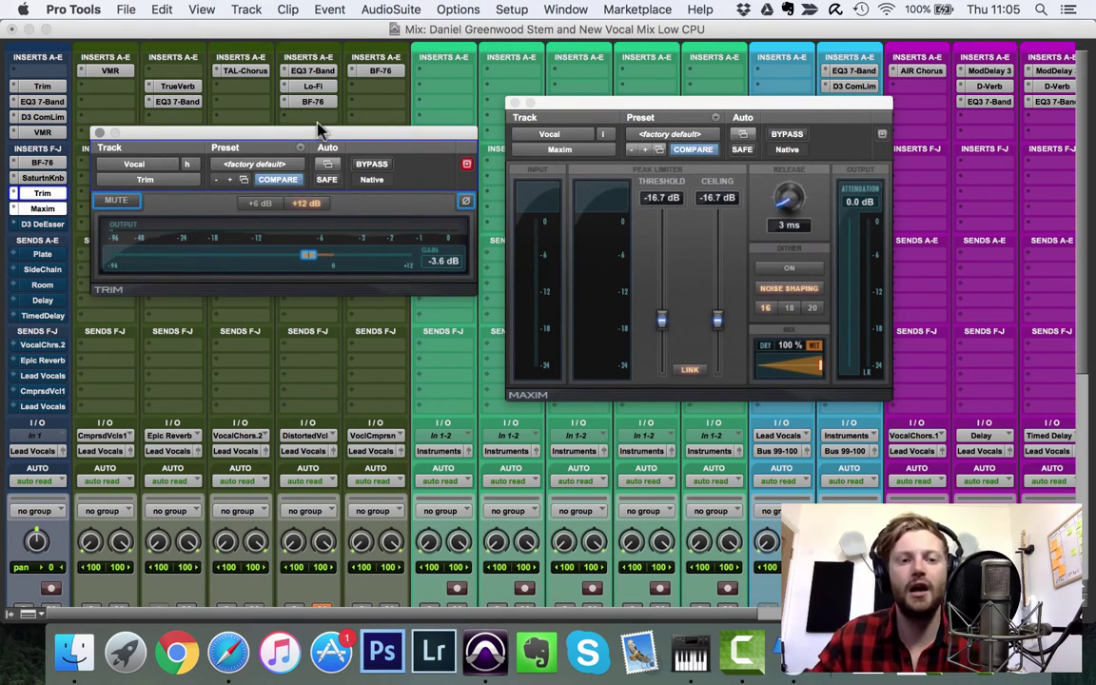
Set the gain of the Trim before Maxim to +2.8 dB, resetting Maxim's attenuation readout between playback checks
left_click_drag(624, 101, 631, 99)
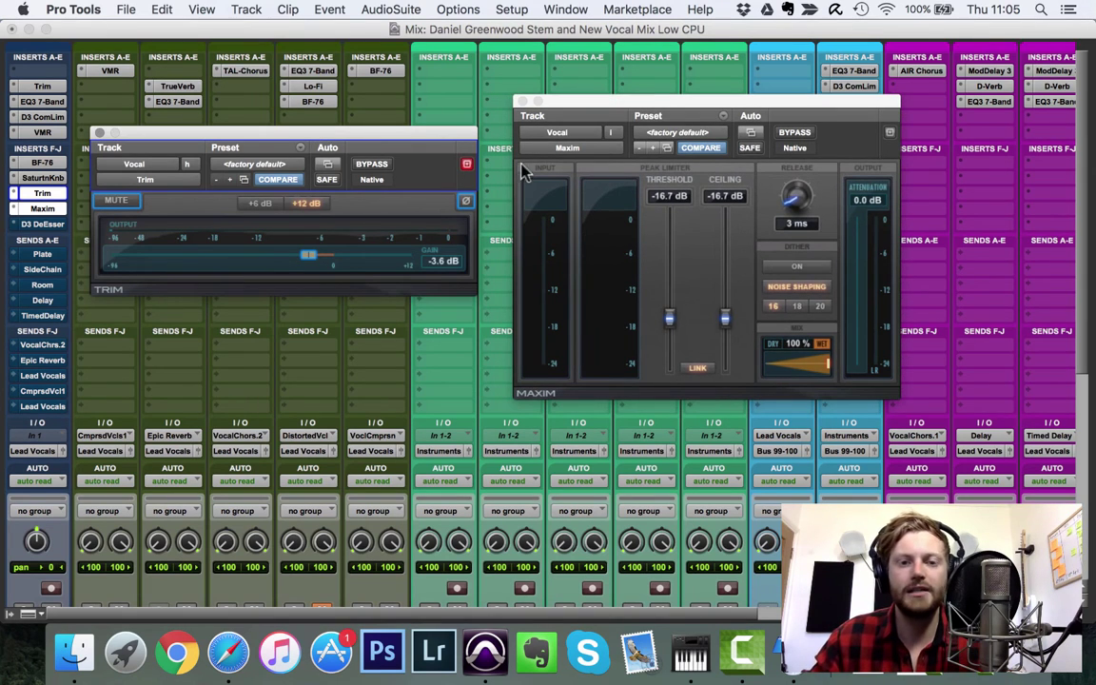
left_click_drag(331, 262, 375, 259)
left_click_drag(377, 260, 382, 259)
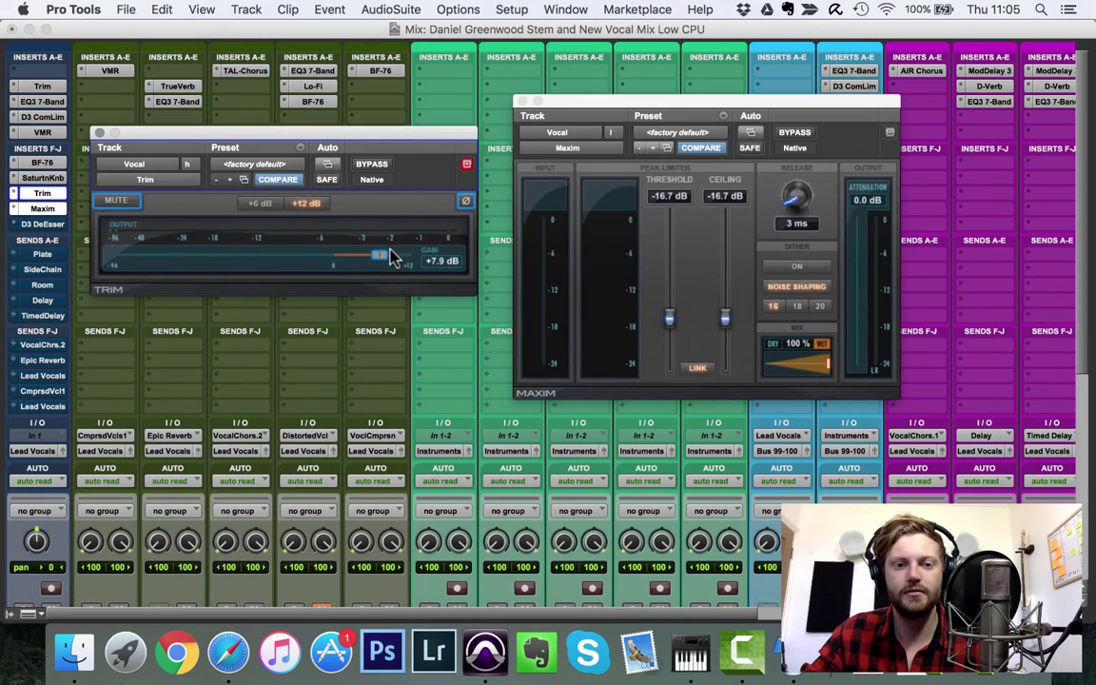
left_click_drag(386, 261, 363, 261)
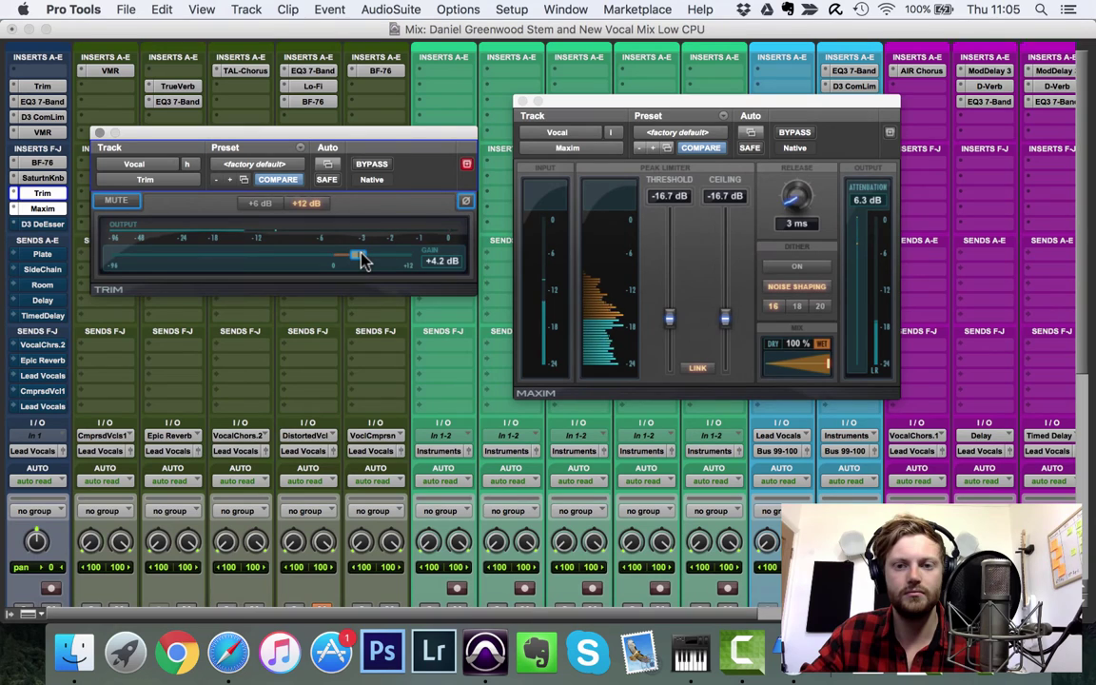
left_click(874, 204)
left_click(364, 263)
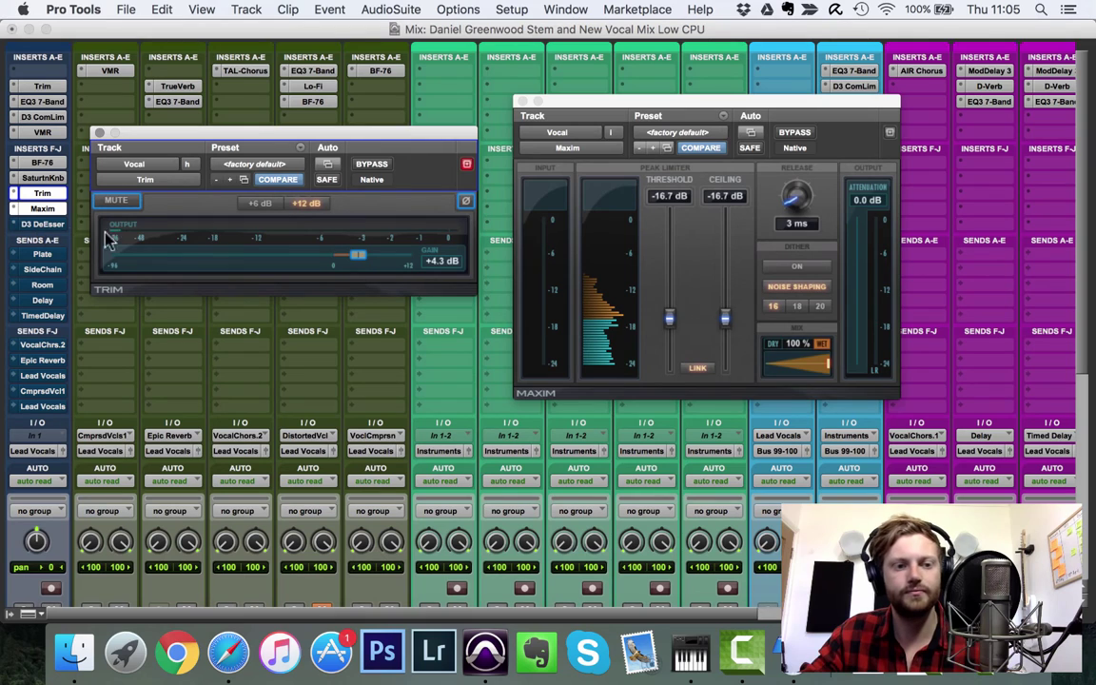
key("space")
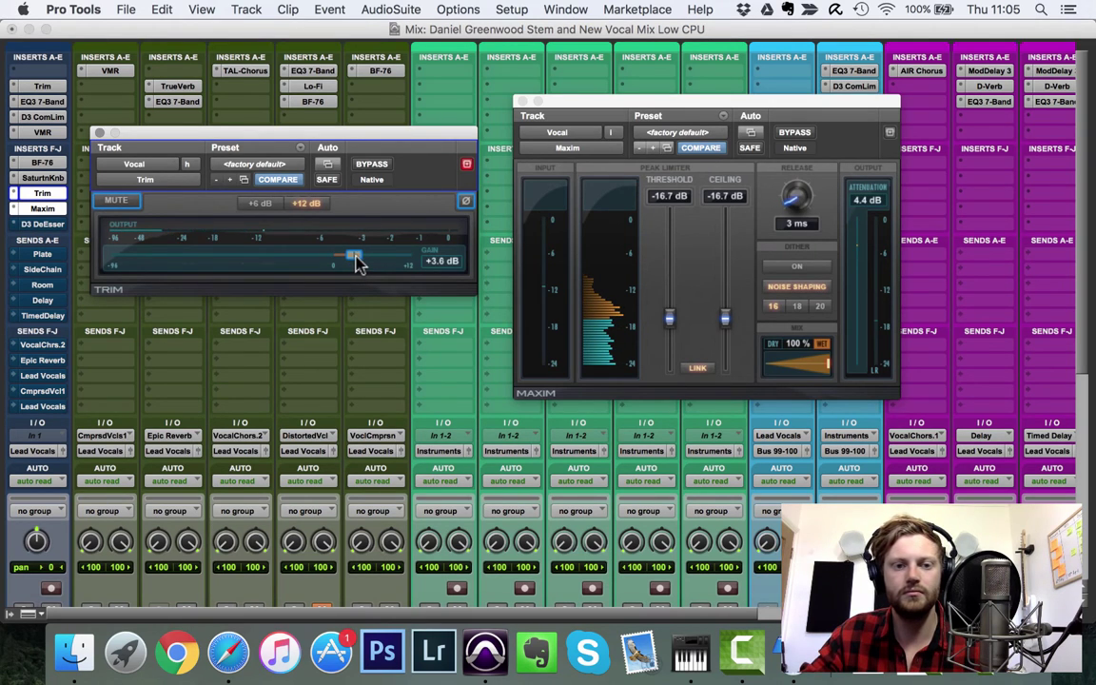
left_click(879, 207)
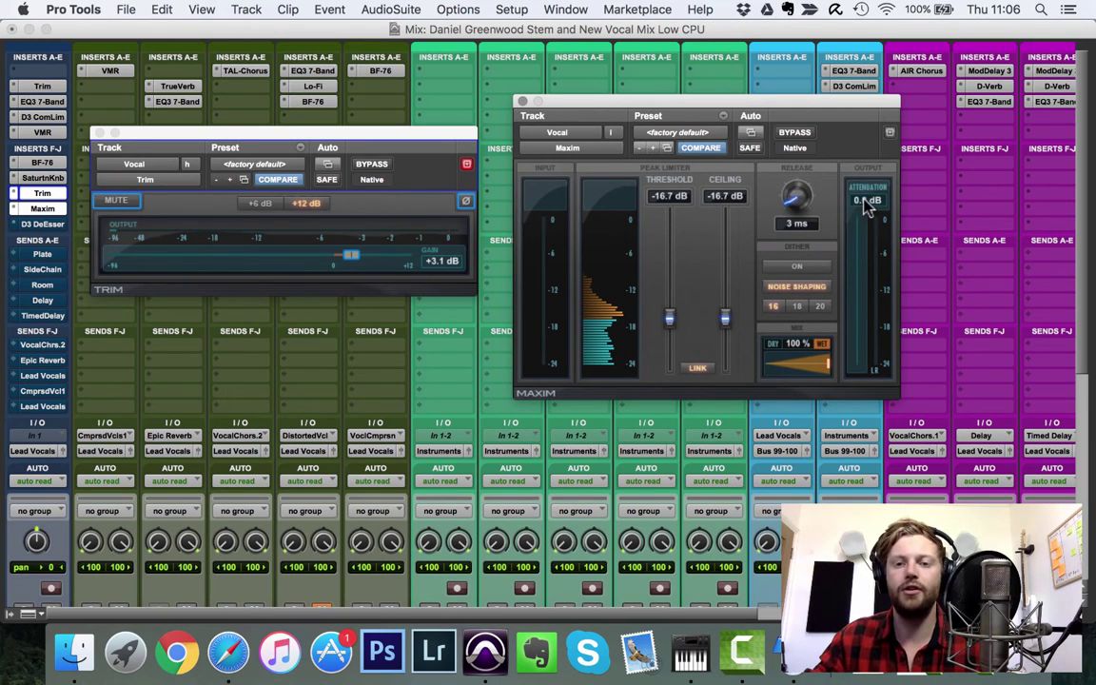
left_click(356, 262)
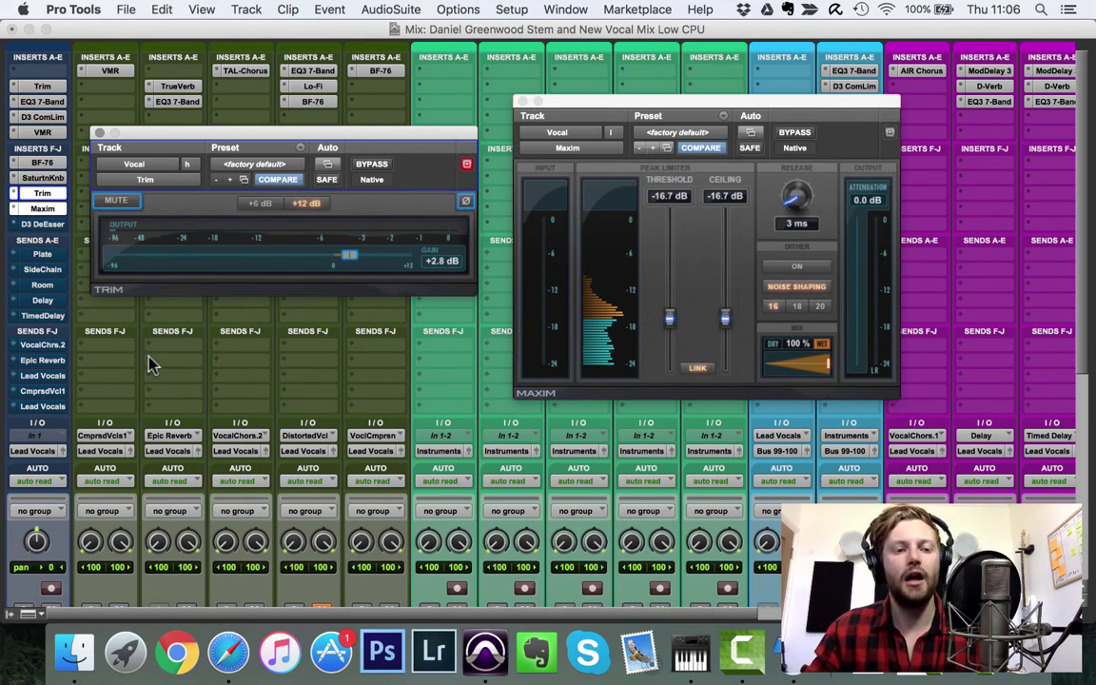
Lower the Vocal track's fader to -7.8 dB and reset Maxim's attenuation readout
scroll(140, 372, "down", 5)
mouse_move(23, 333)
left_mouse_down()
mouse_move(26, 371)
mouse_move(24, 329)
mouse_move(28, 354)
left_mouse_up()
left_click(866, 204)
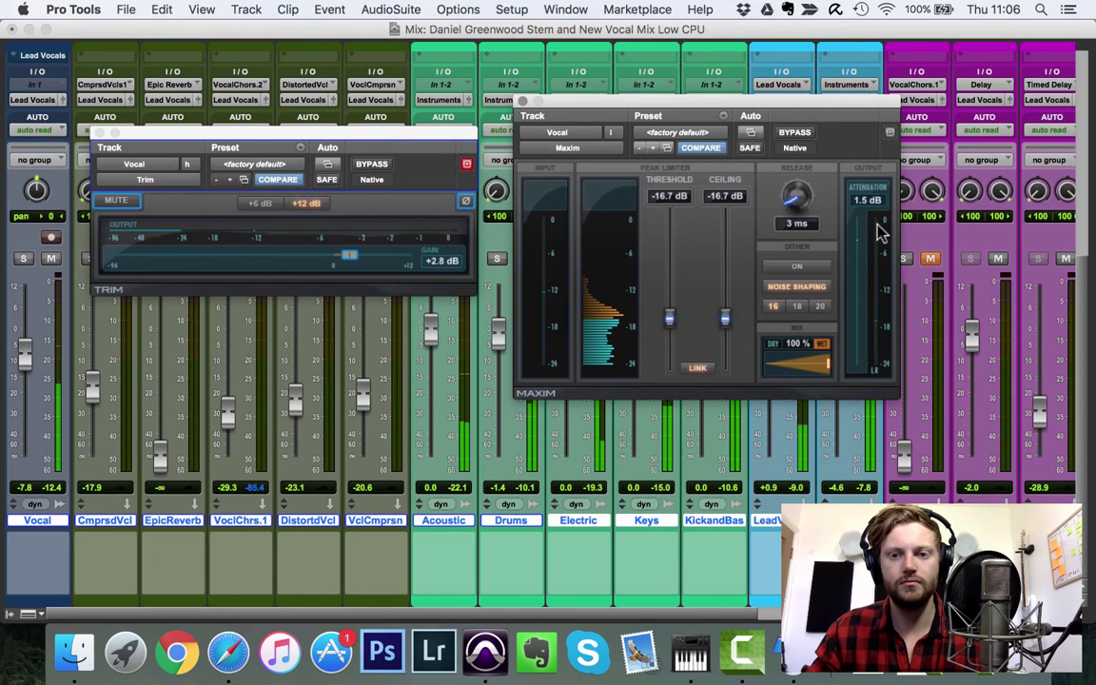
Set Maxim's release to 170 ms and close the Maxim and Trim plug-in windows
left_click_drag(796, 197, 826, 188)
left_click(877, 203)
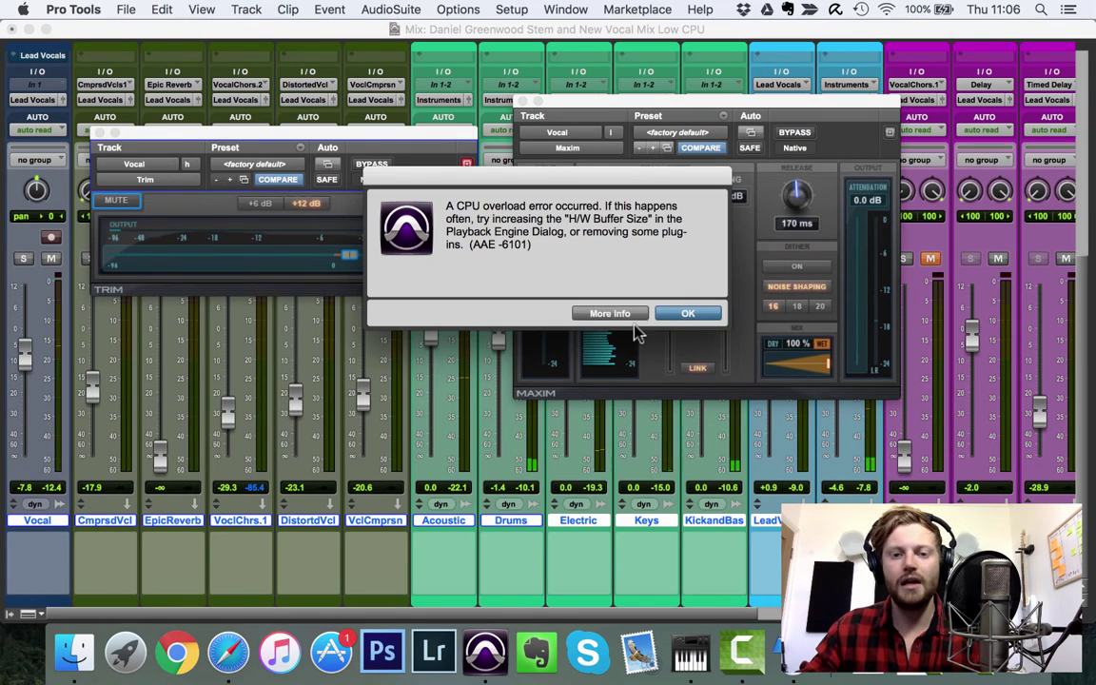
left_click(685, 313)
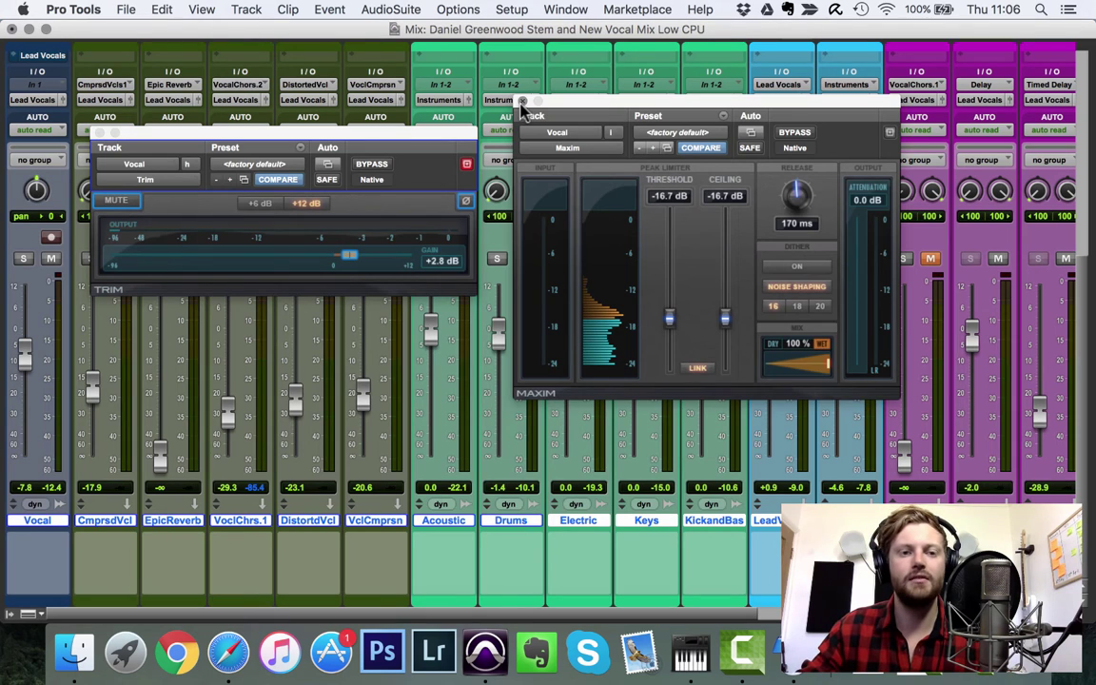
left_click(522, 101)
left_click(99, 133)
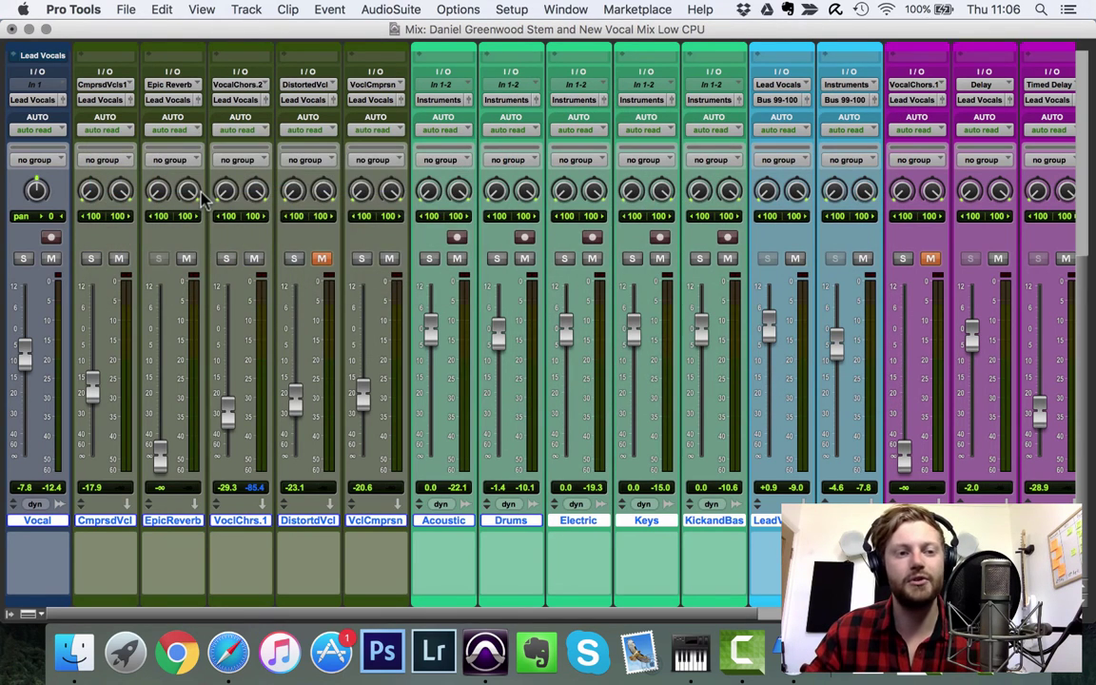
Open the De-Esser insert on the Vocal track and take it out of bypass
scroll(185, 184, "up", 10)
left_click(38, 224)
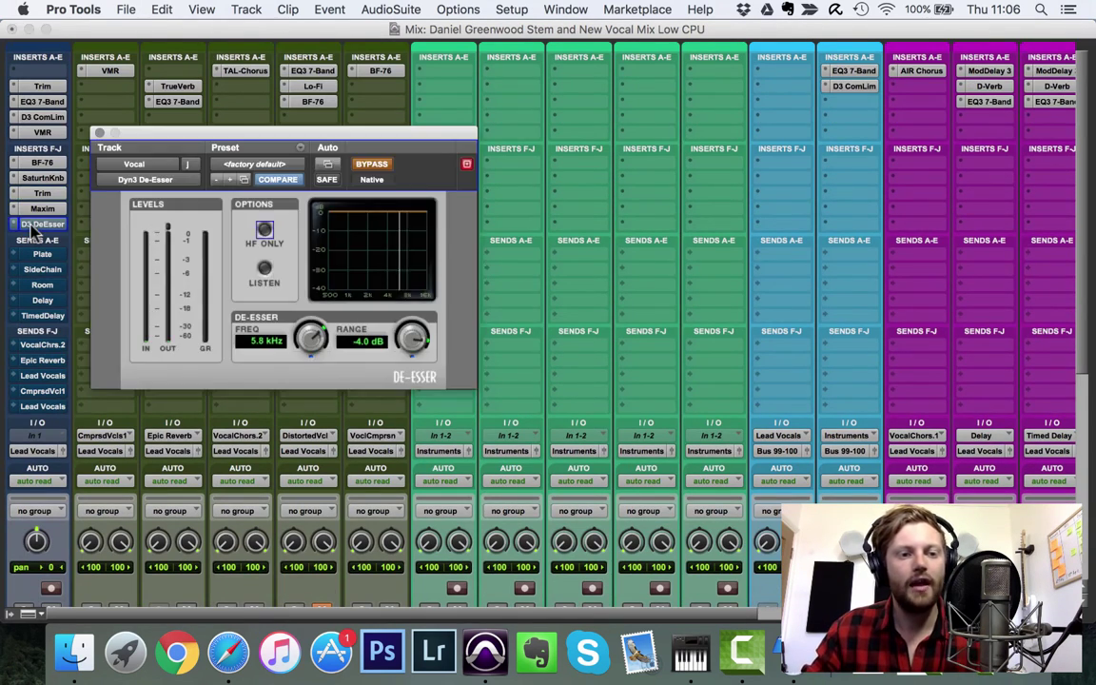
left_click(371, 167)
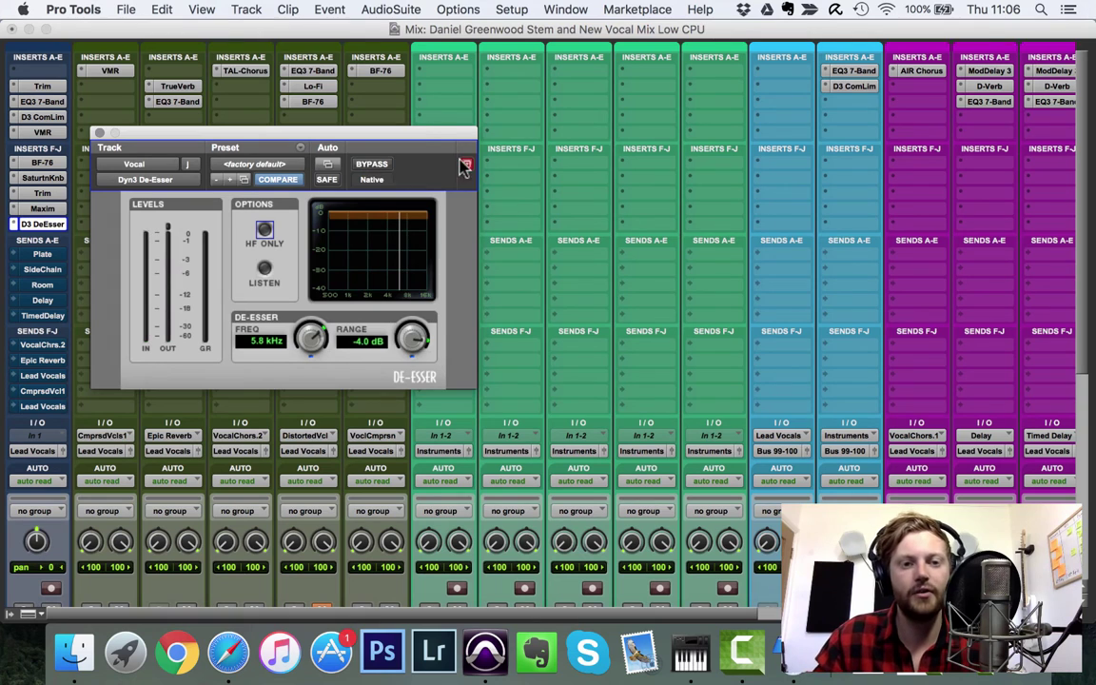
left_click_drag(420, 138, 571, 106)
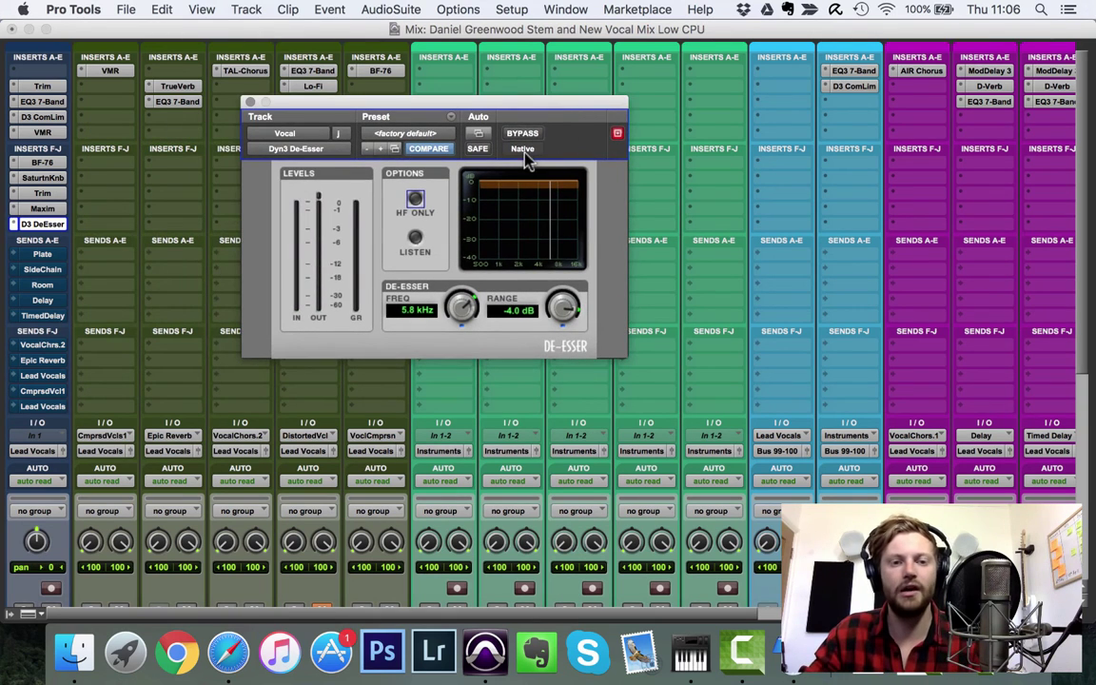
Compare the De-Esser with HF Only off and on, leave HF Only enabled, and close the plug-in
left_click(415, 200)
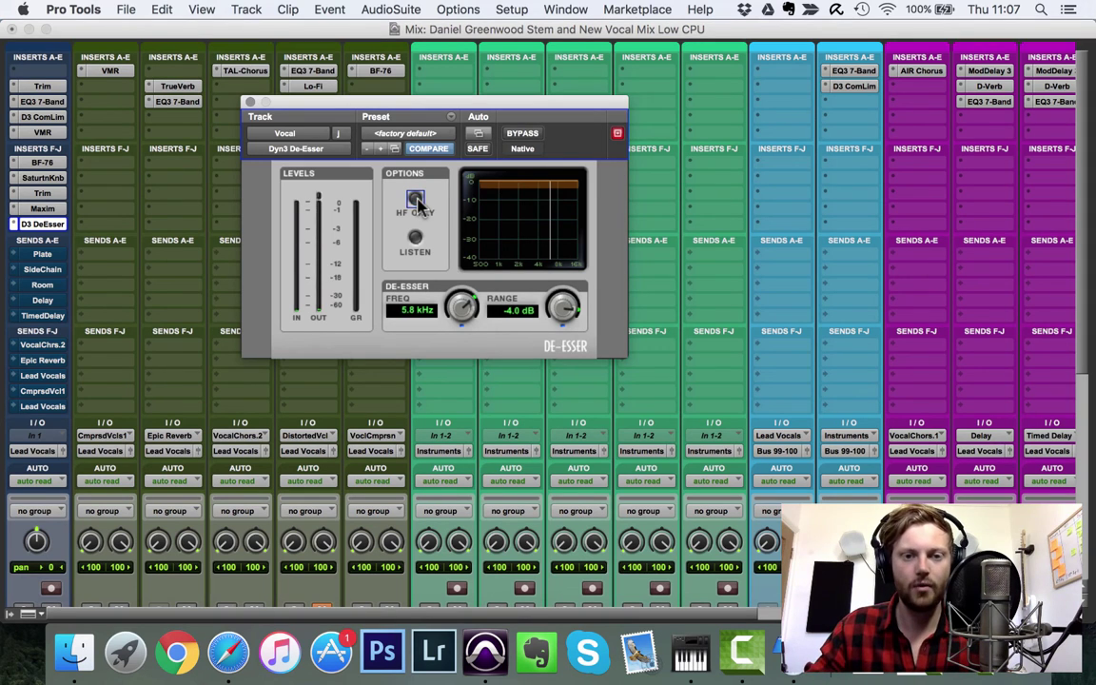
left_click(416, 200)
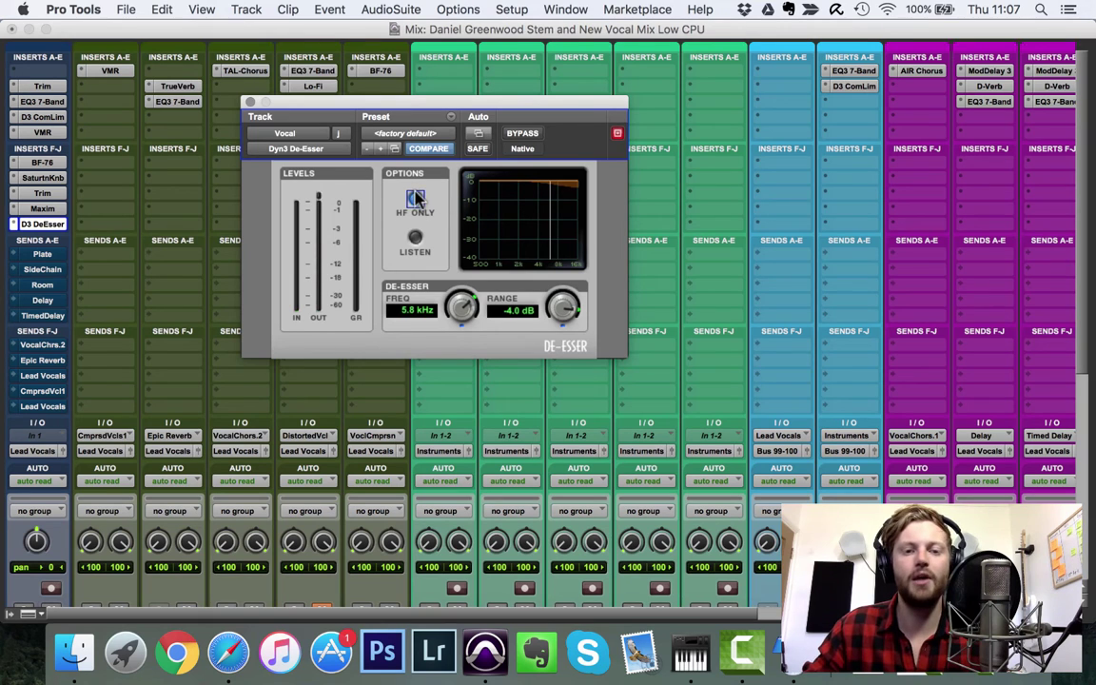
left_click(415, 200)
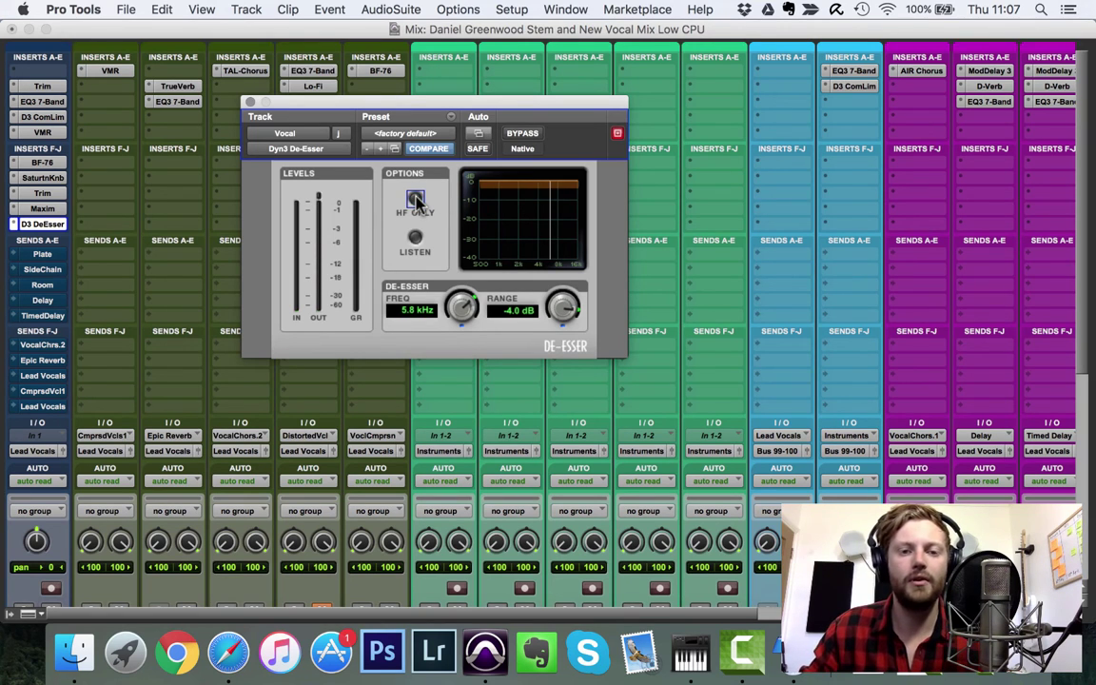
left_click(415, 201)
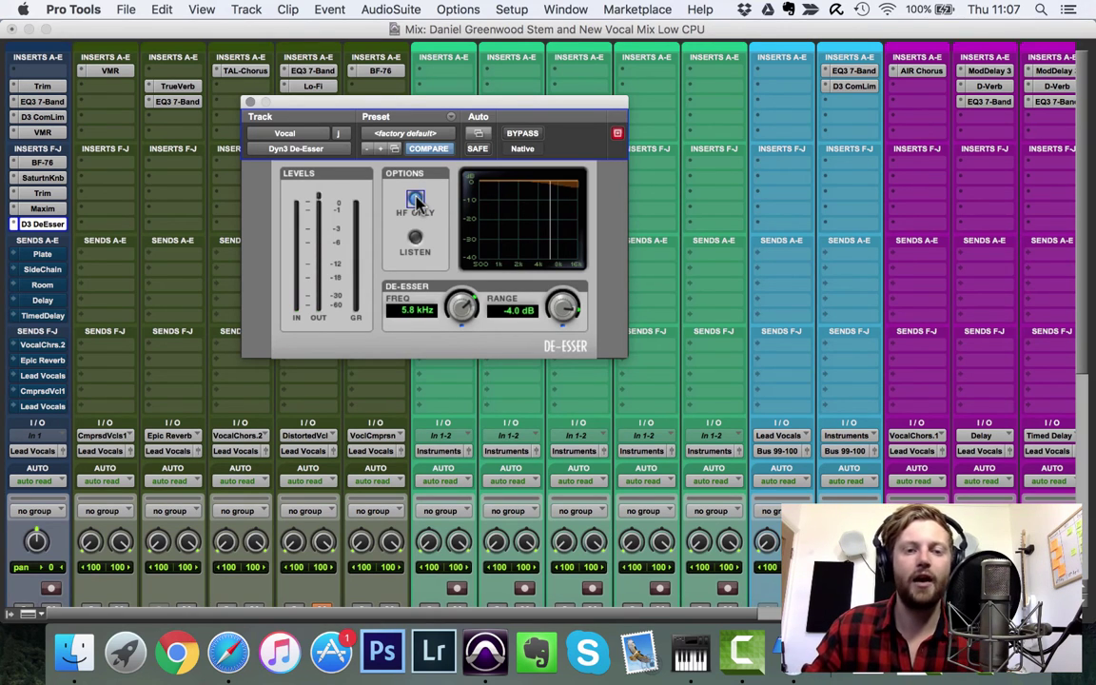
left_click(249, 102)
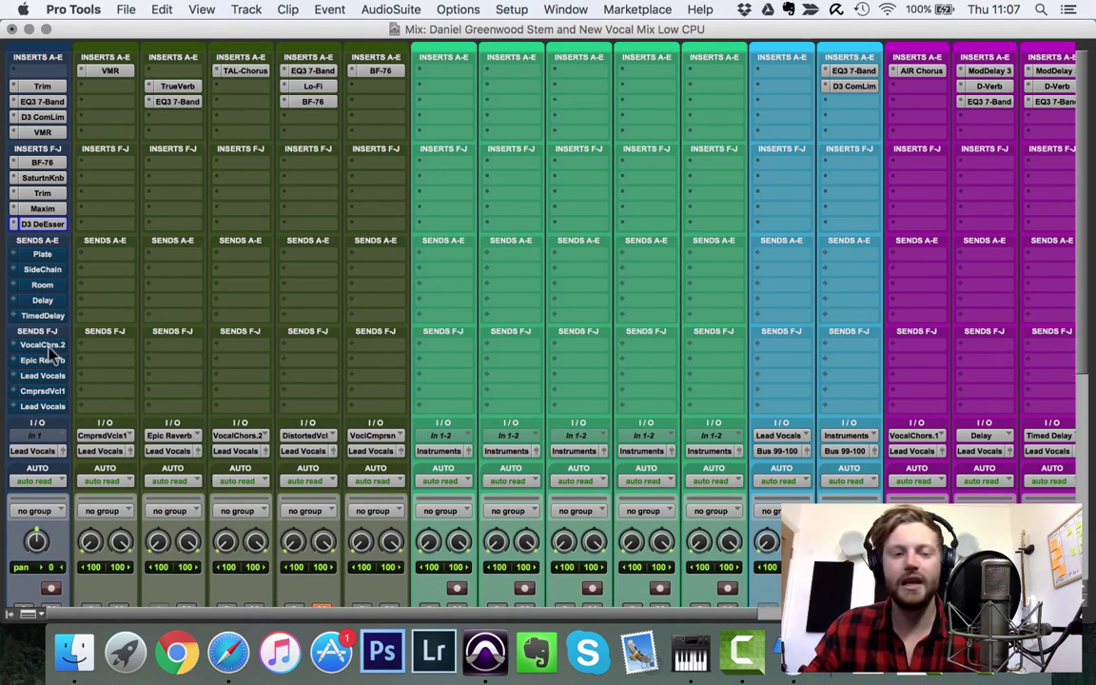
Activate the Vocal track's Plate, SideChain, Room, Delay and TimedDelay sends
scroll(362, 320, "down", 5)
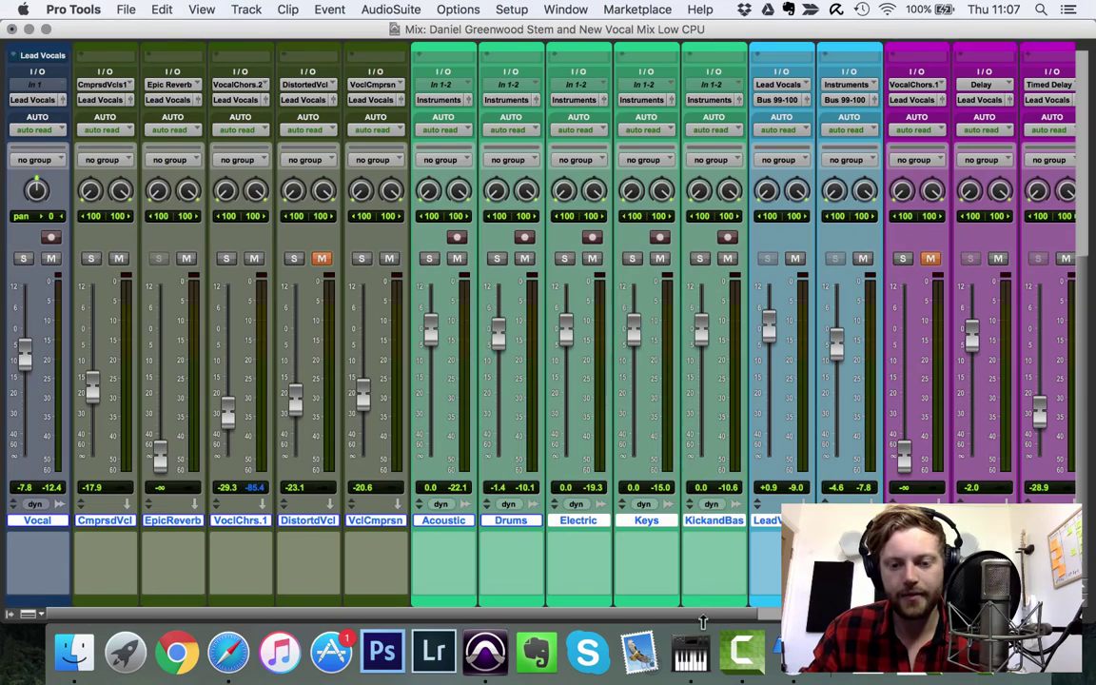
scroll(633, 555, "right", 6)
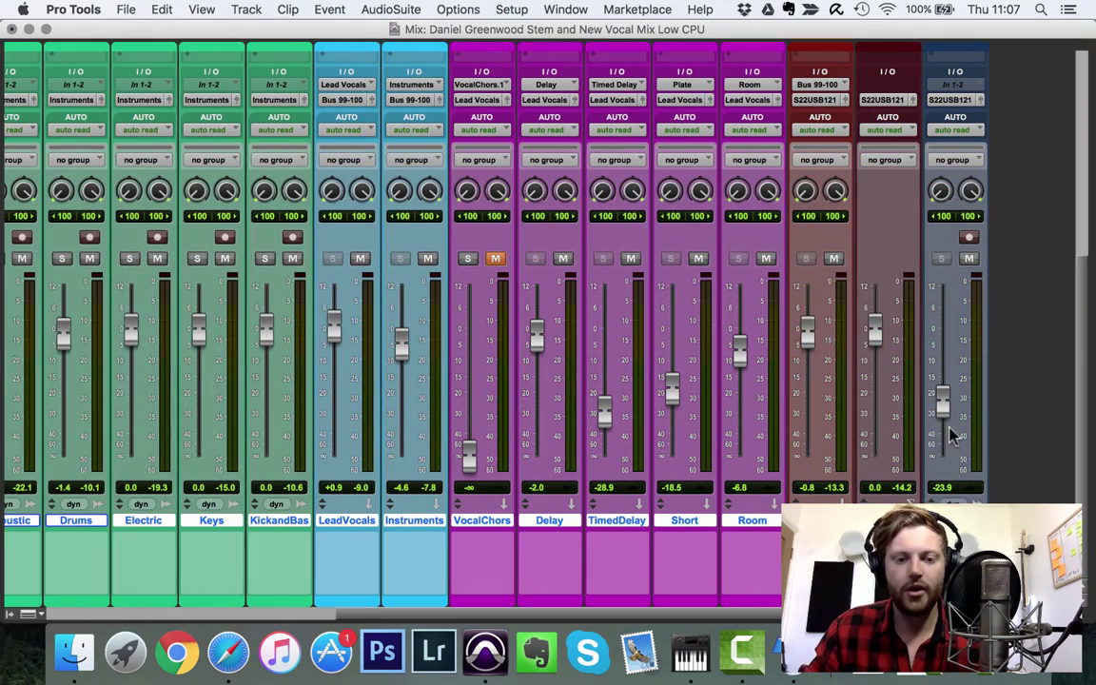
left_click_drag(724, 610, 220, 607)
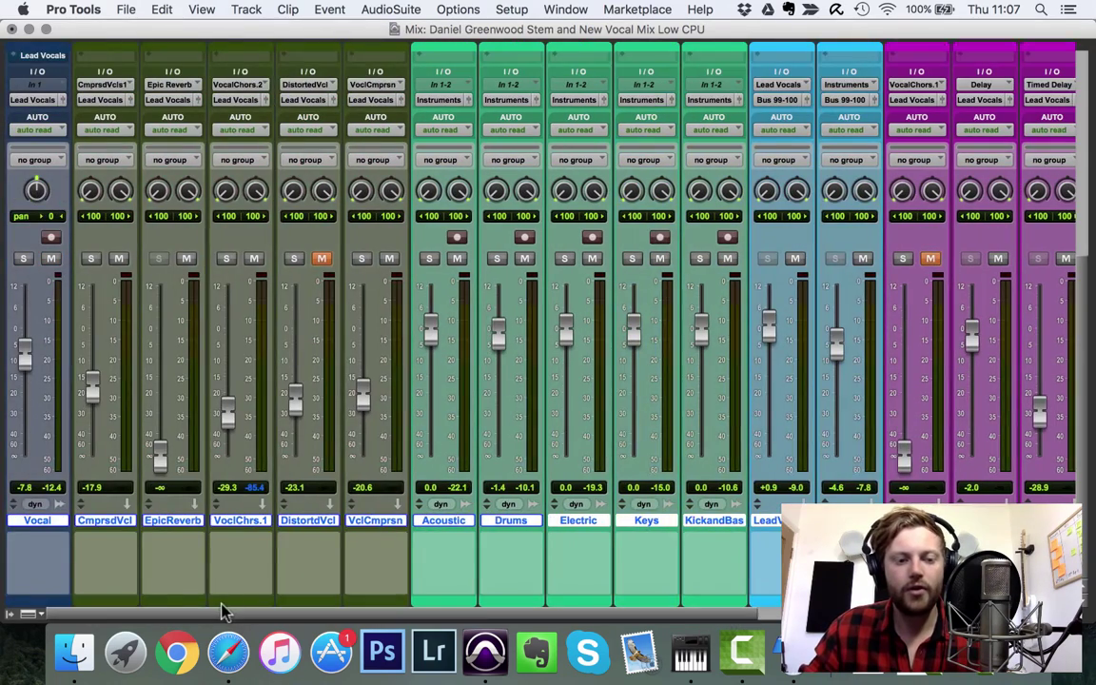
scroll(128, 364, "up", 5)
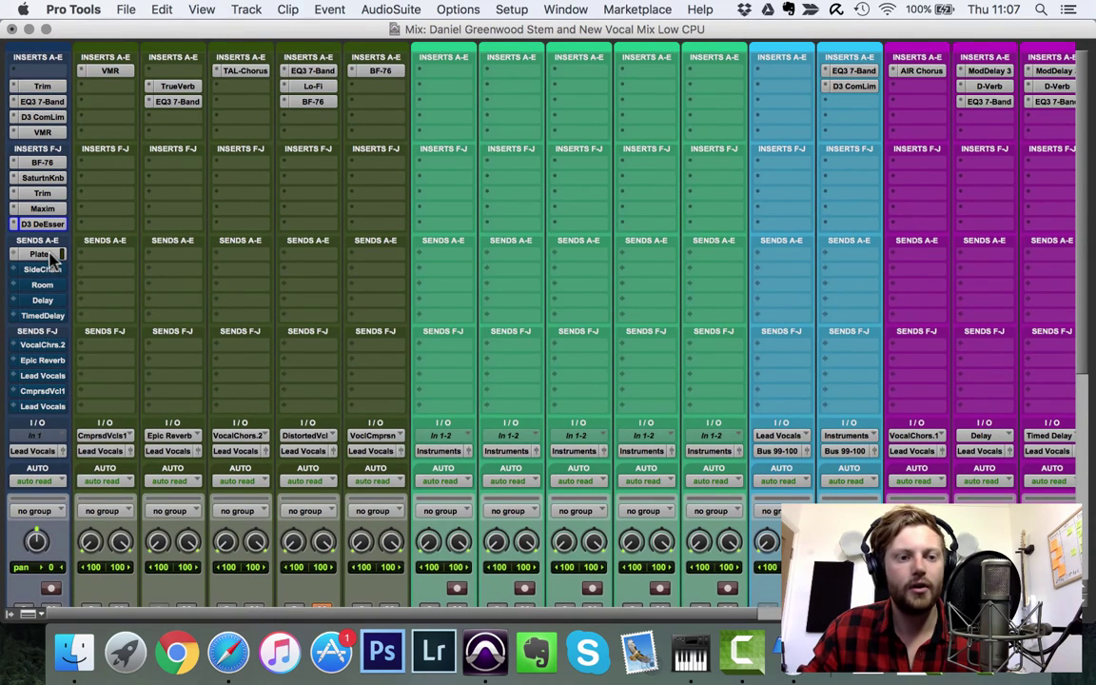
left_click_drag(49, 255, 151, 329)
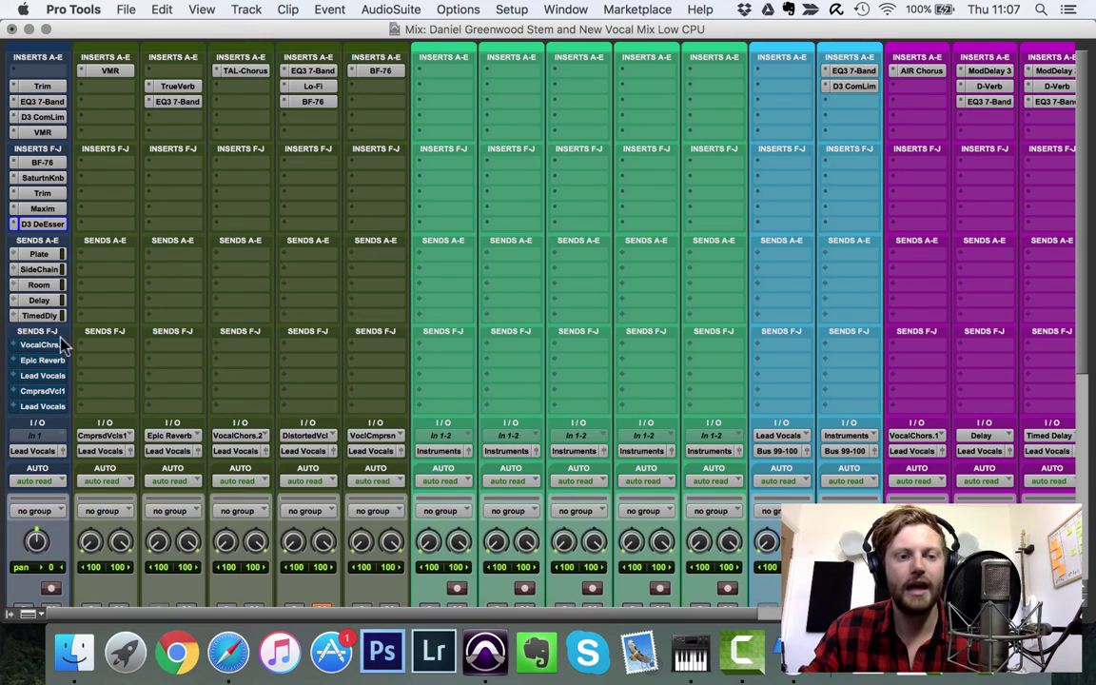
Open the D-Verb insert on the Short plate reverb return track
scroll(998, 488, "right", 5)
scroll(1010, 472, "down", 5)
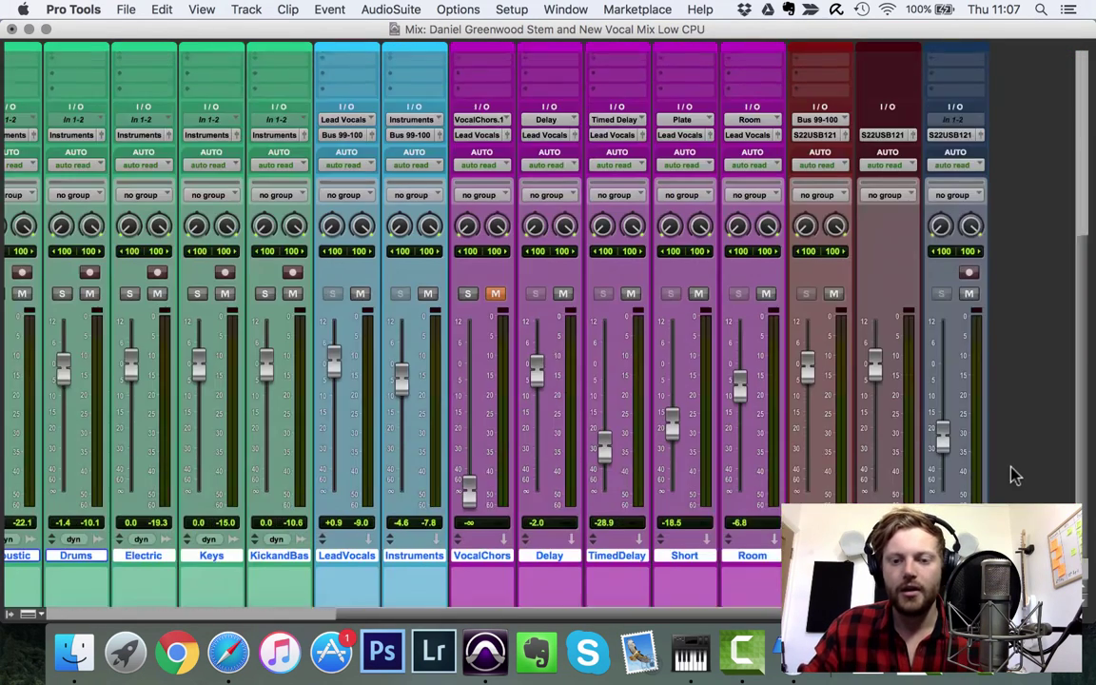
scroll(1010, 415, "up", 5)
scroll(1016, 399, "down", 5)
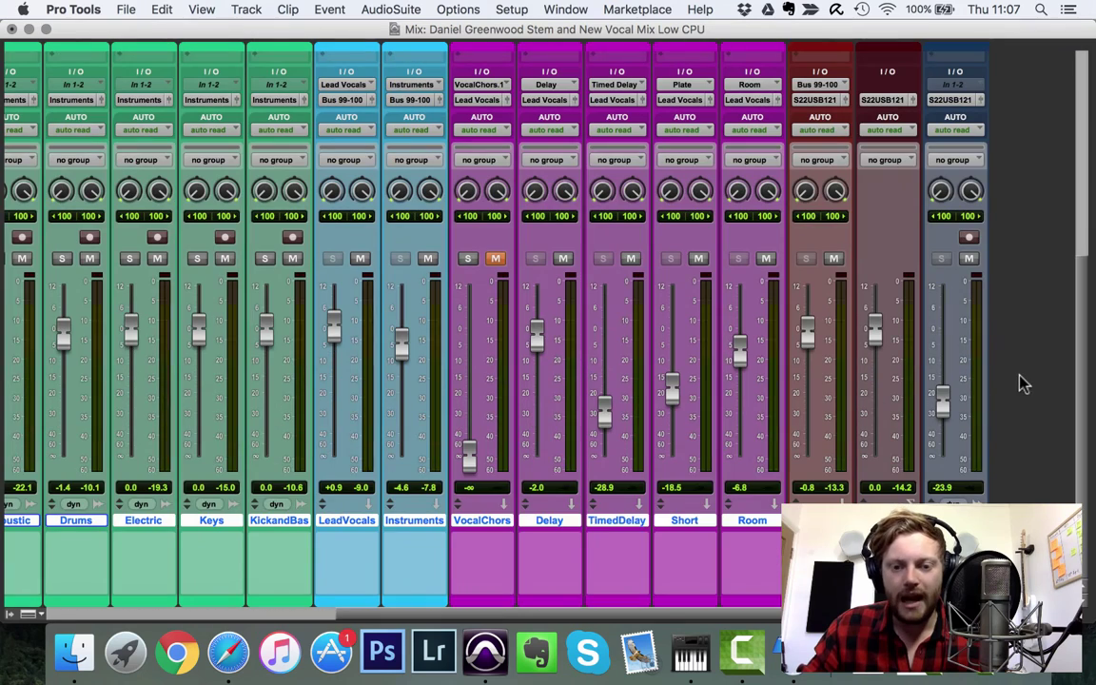
scroll(704, 286, "up", 5)
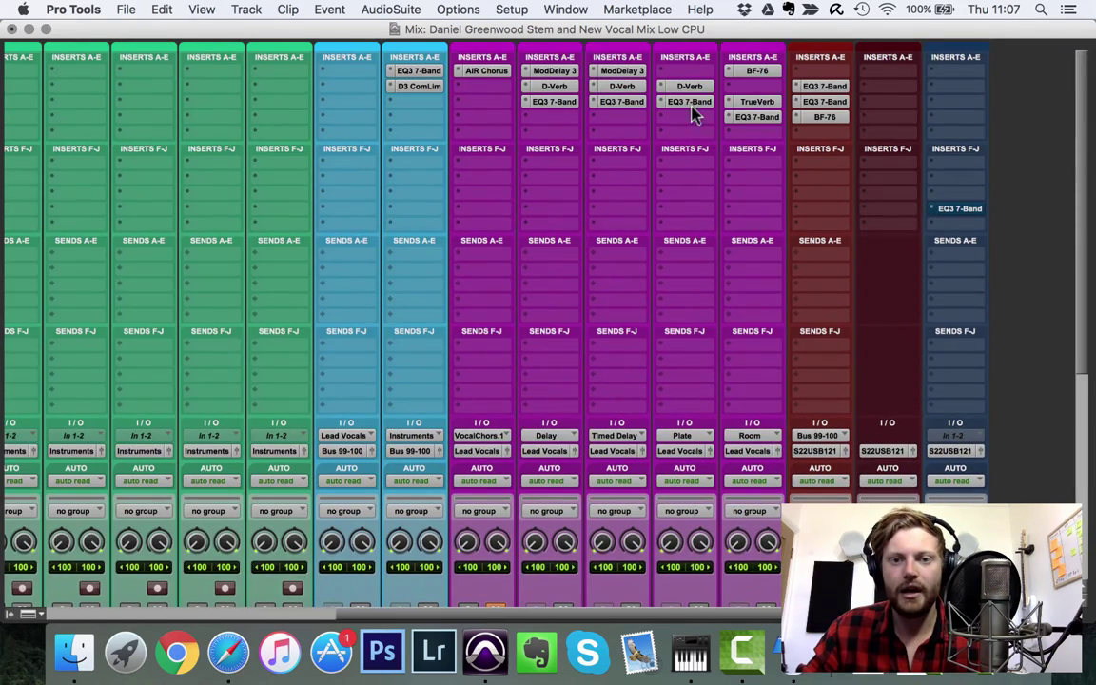
left_click(690, 86)
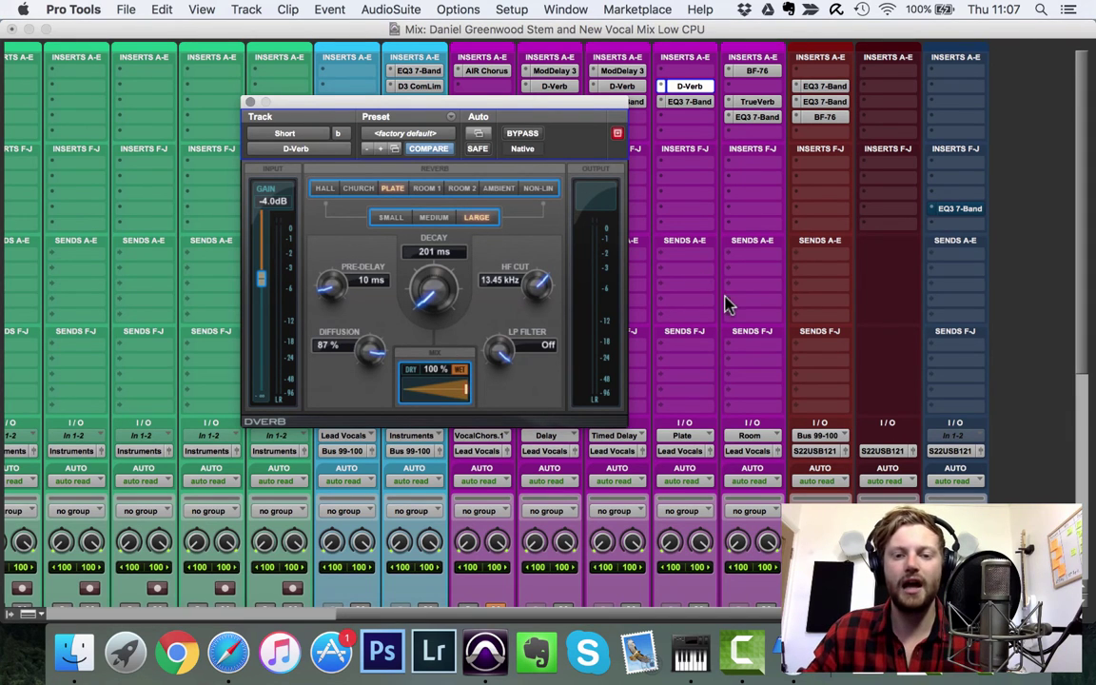
Mute the Room, Delay and TimedDelay return tracks, keeping the Short reverb unmuted beside its D-Verb window
scroll(725, 305, "down", 5)
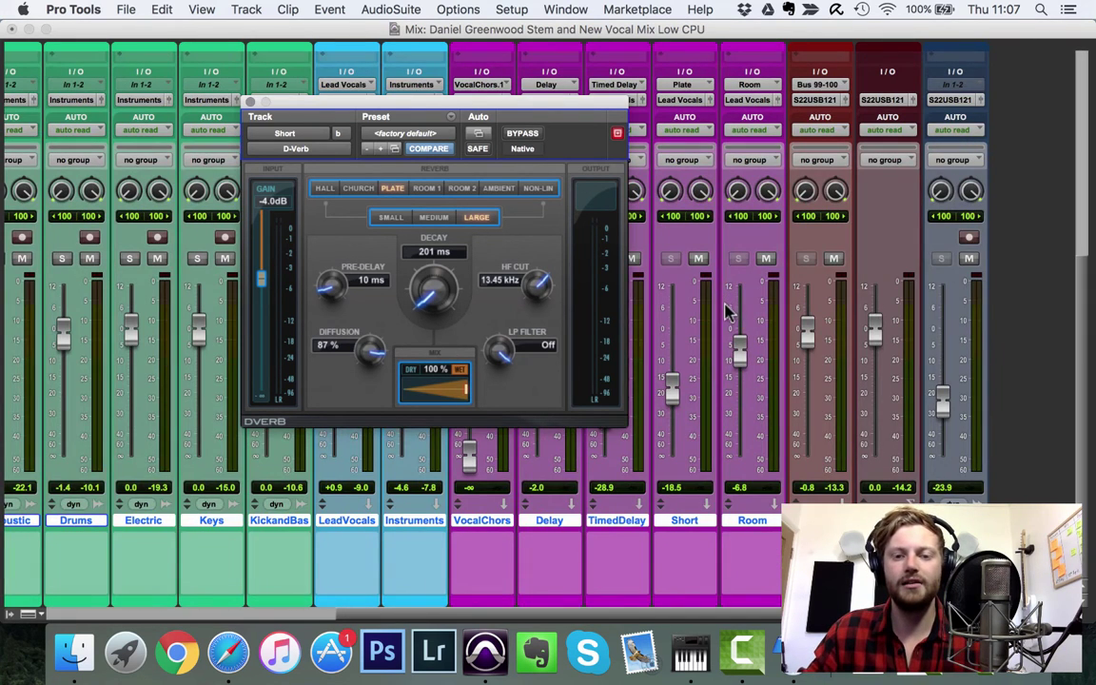
left_click(767, 258)
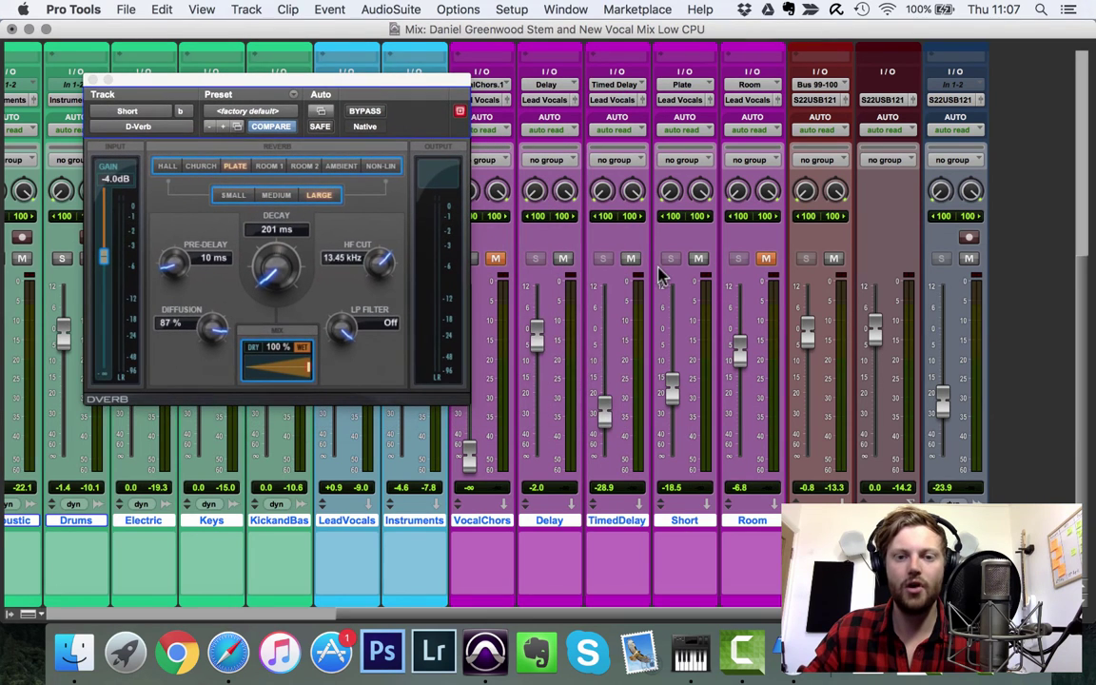
left_click(630, 258)
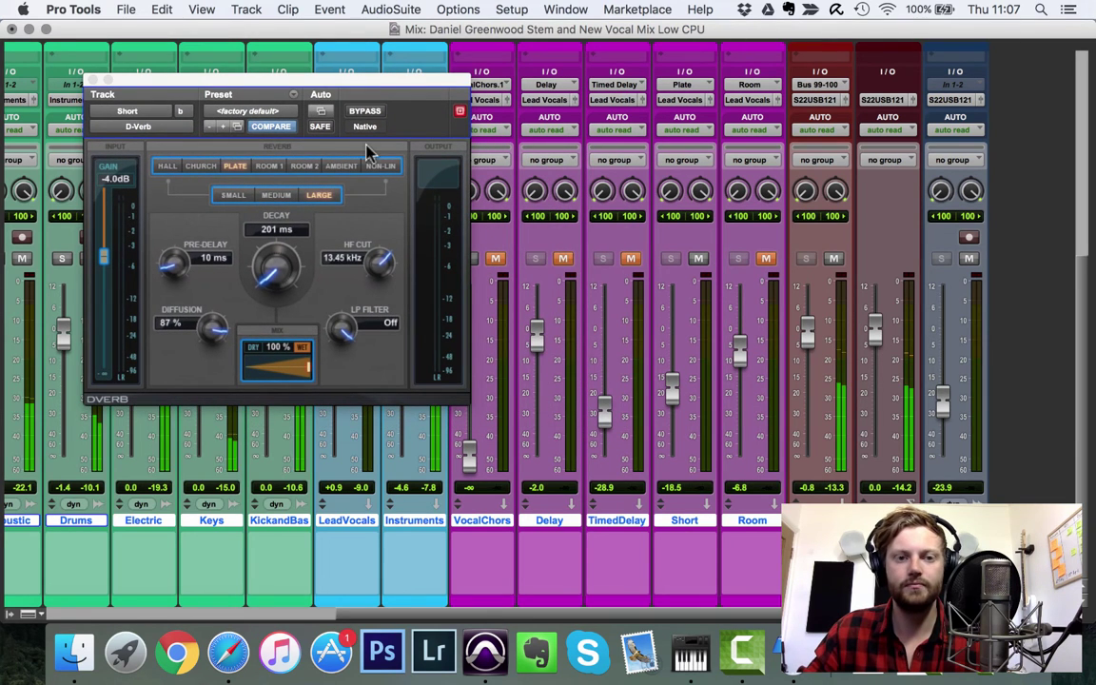
Play the mix and compare the Short return with its D-Verb bypassed and active, leaving the reverb active
left_click(692, 312)
key("space")
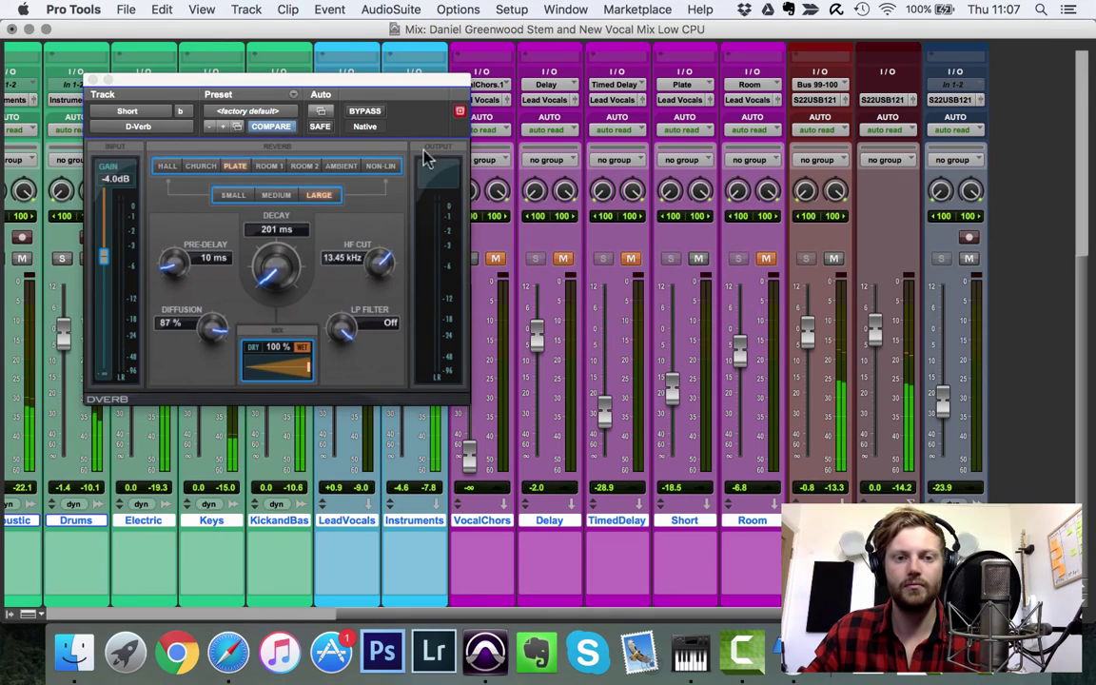
left_click(365, 111)
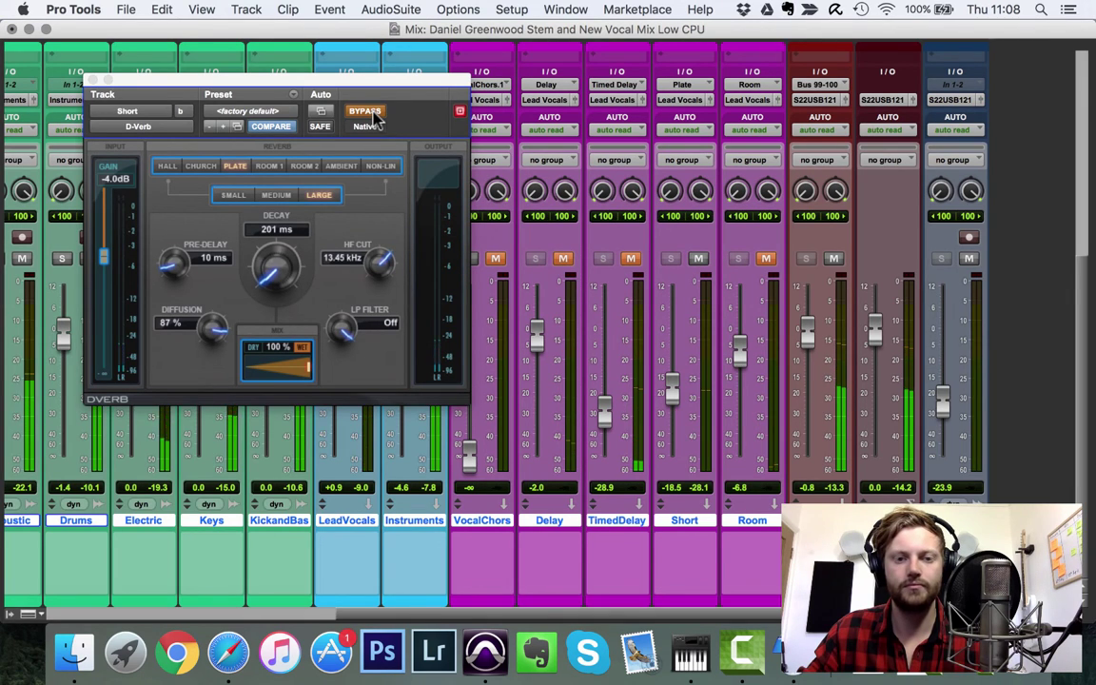
left_click(373, 115)
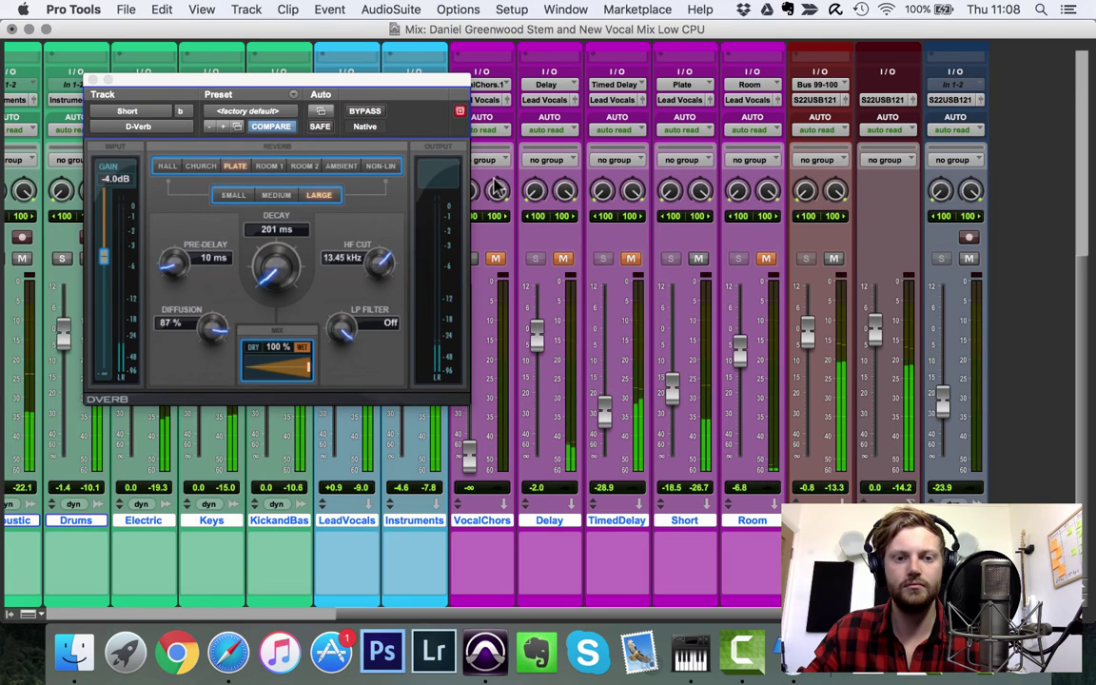
Audition the Short return at different levels, set it to -13.1 dB unmuted, and close its D-Verb window
left_click_drag(672, 387, 677, 447)
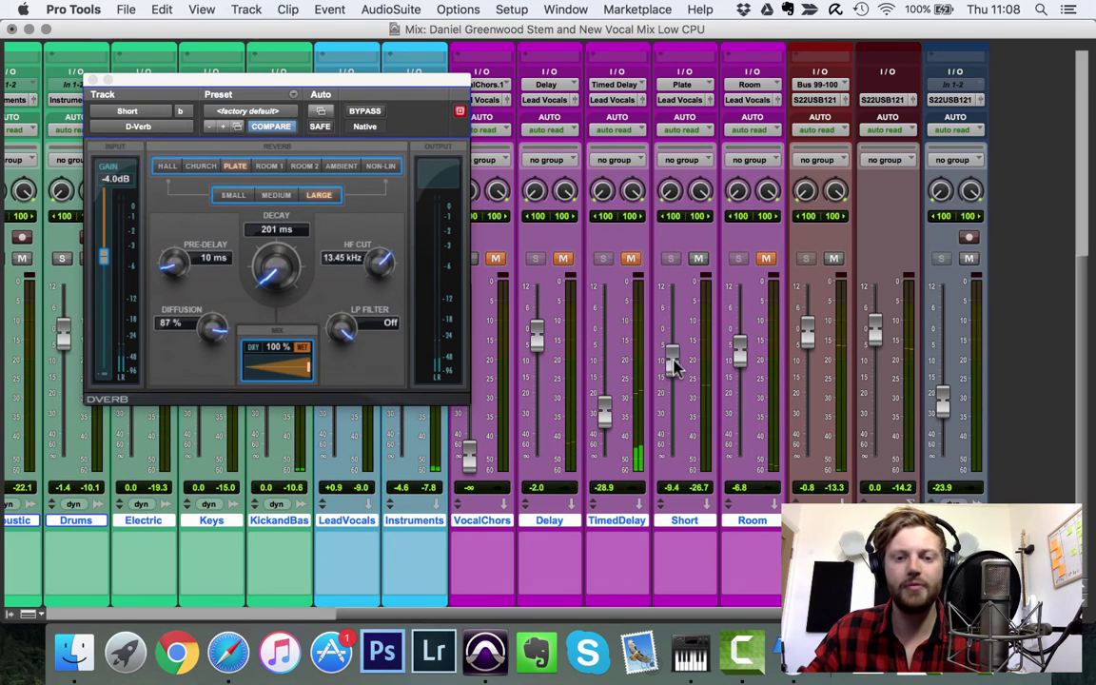
left_click_drag(672, 372, 672, 317)
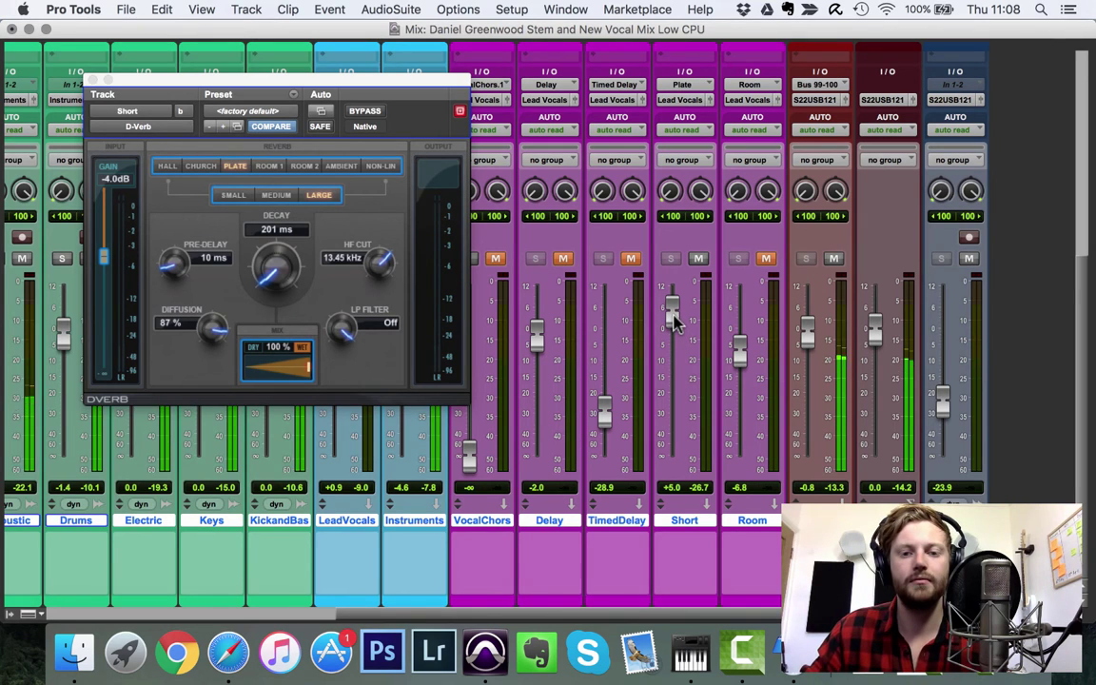
left_click_drag(672, 326, 672, 320)
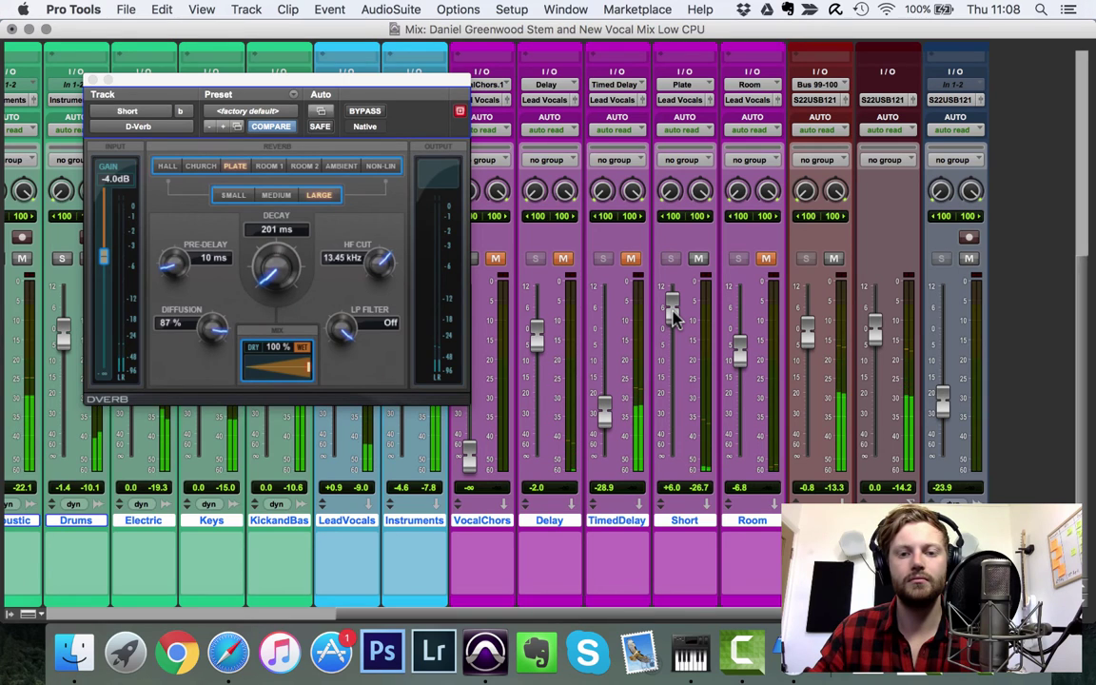
left_click_drag(673, 314, 673, 374)
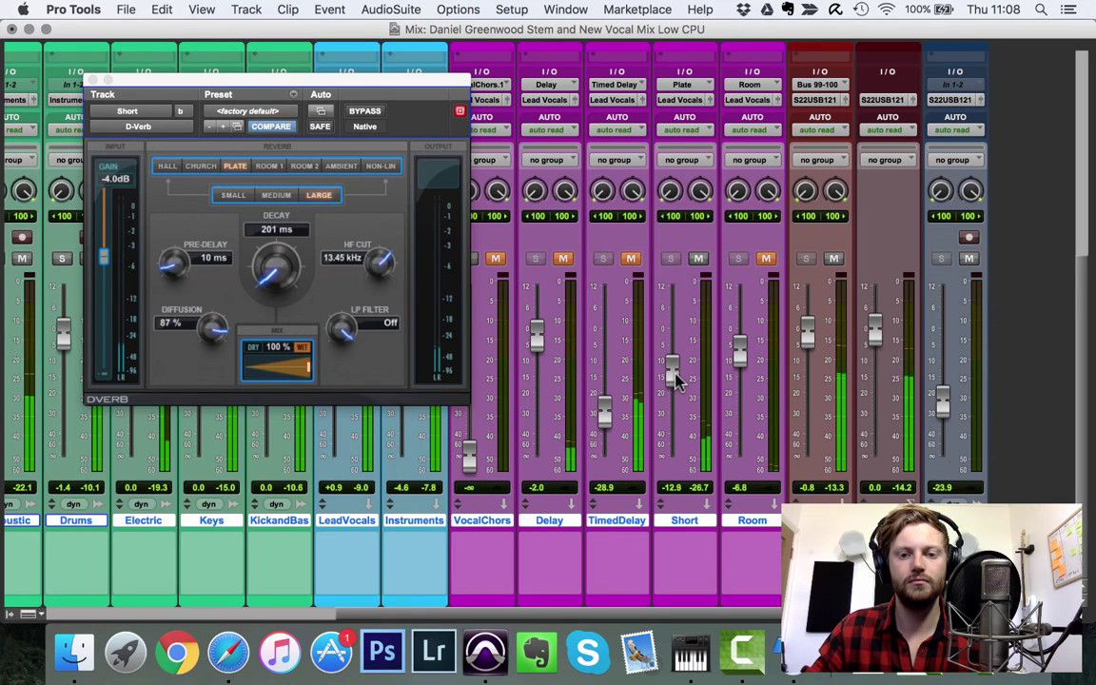
left_click(697, 259)
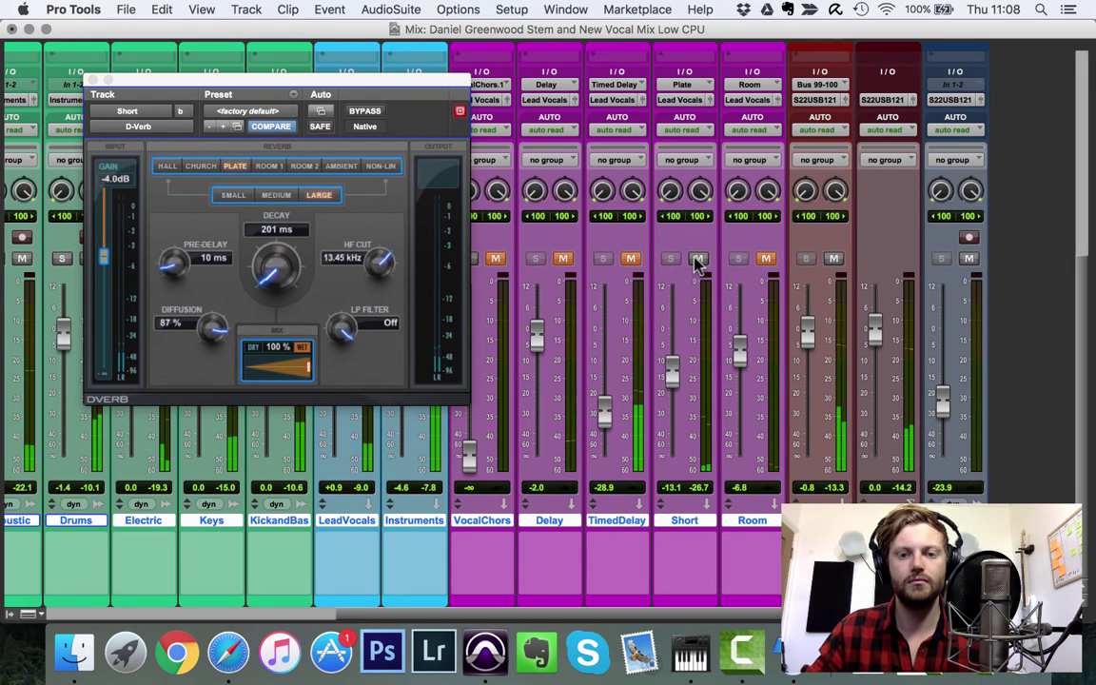
left_click(92, 81)
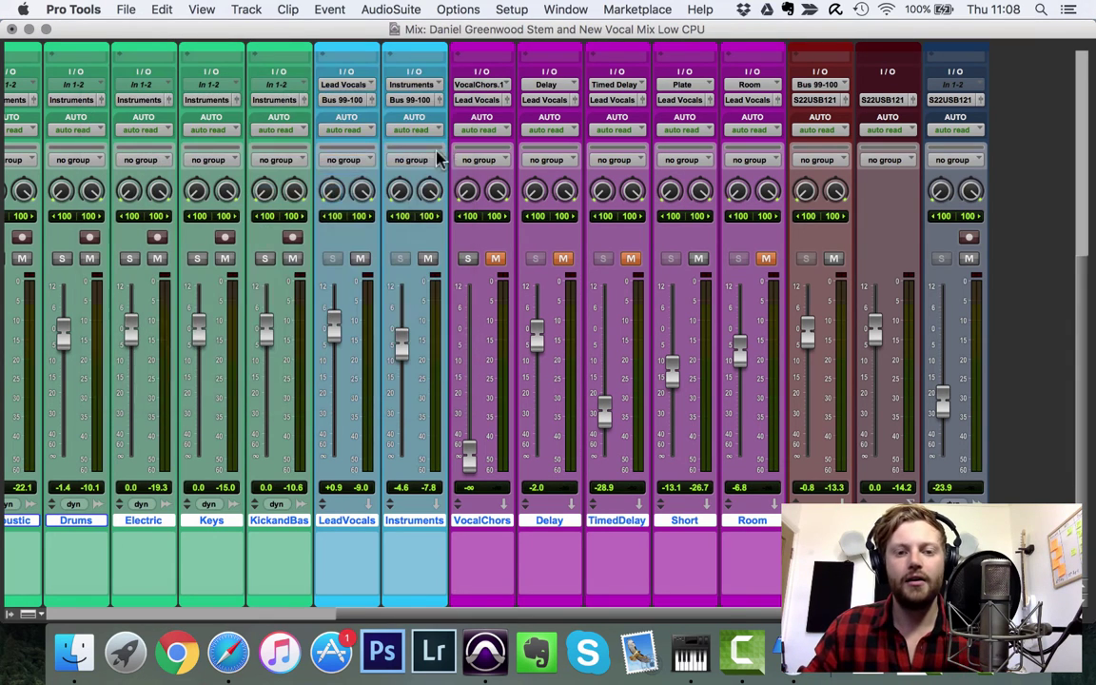
Check the Delay return's ModDelay 3 insert and audition the unmuted return with its level raised to +12.0 dB
scroll(559, 249, "up", 10)
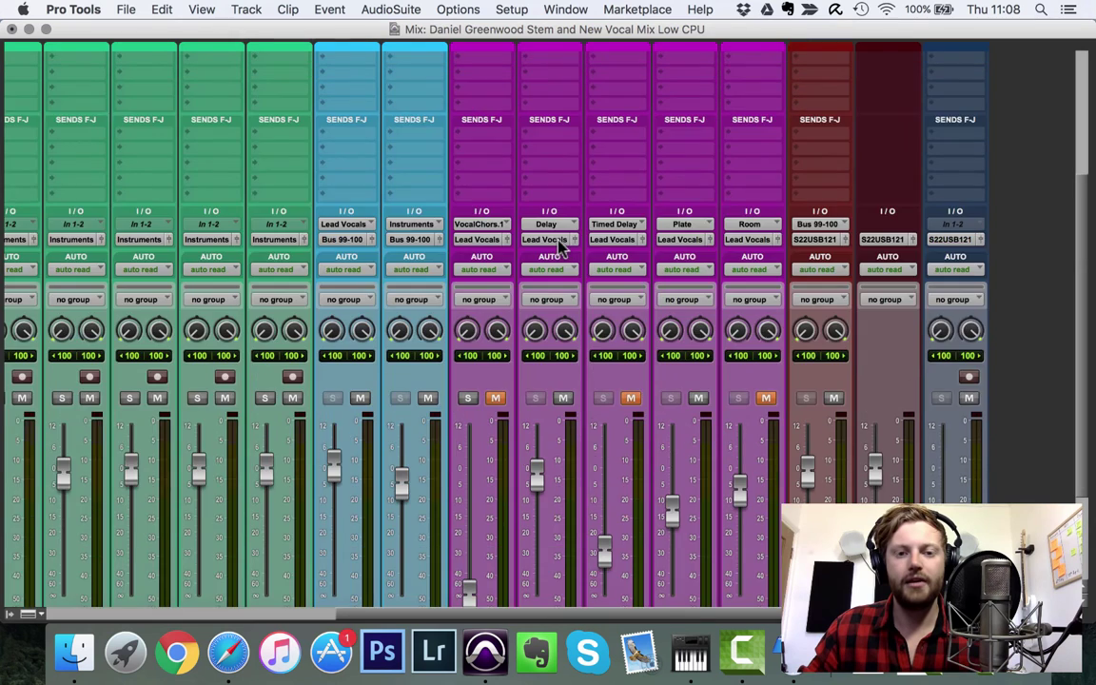
left_click(545, 77)
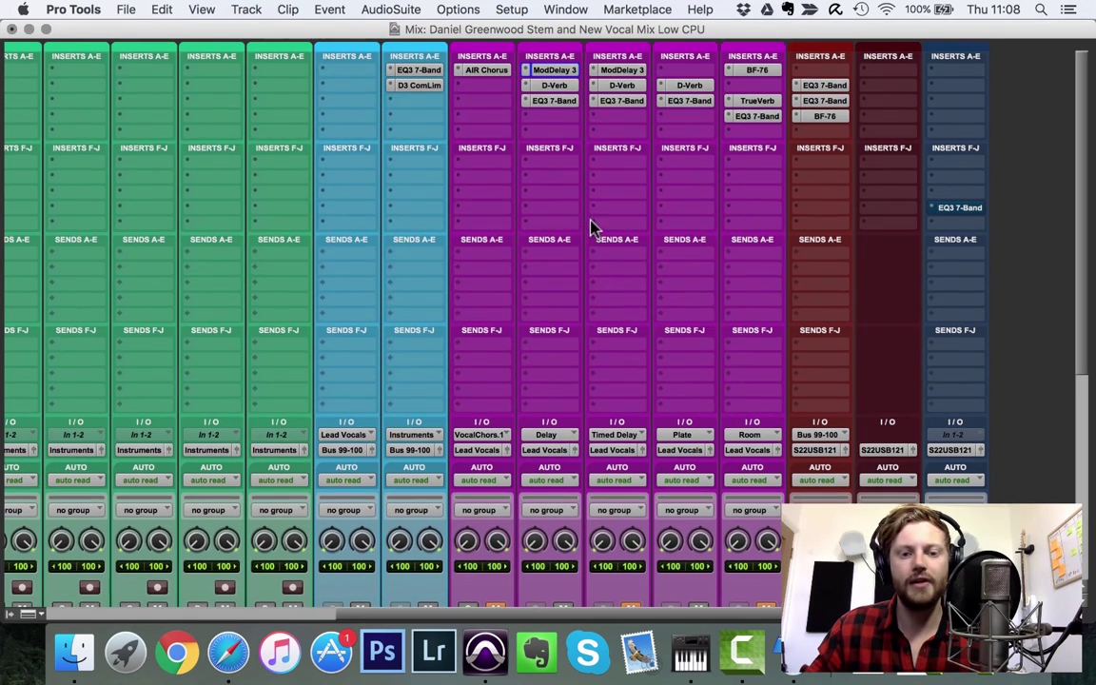
scroll(584, 213, "down", 8)
left_click_drag(535, 340, 540, 293)
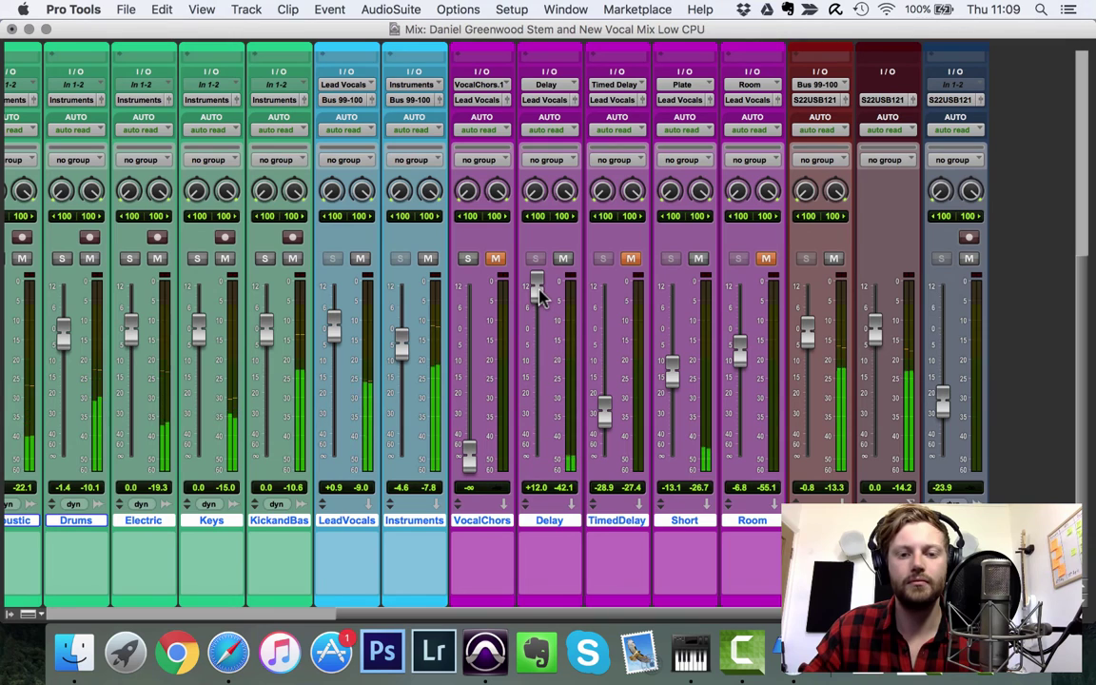
key("space")
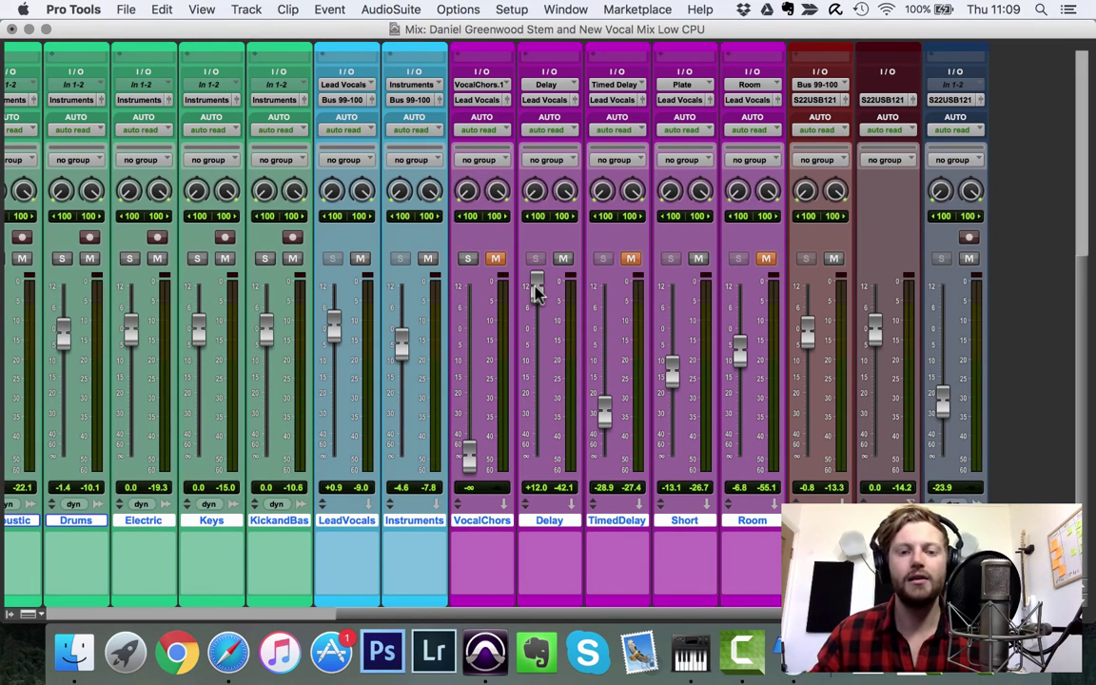
key("space")
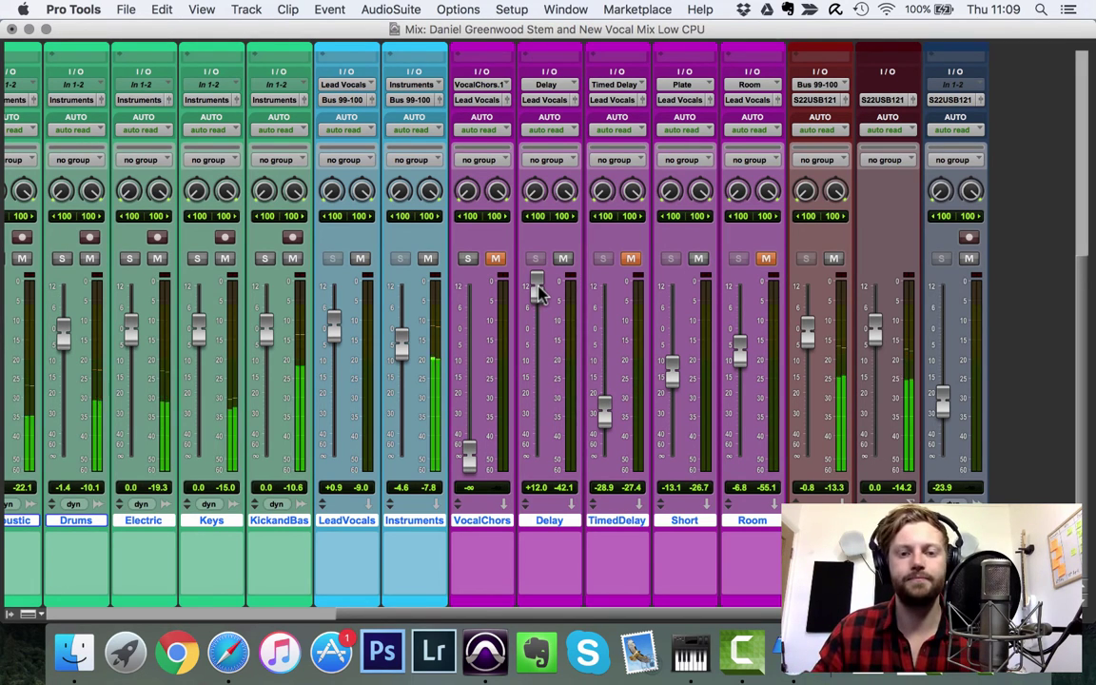
Lower the Delay return's level to -1.1 dB, comparing it muted and unmuted and leaving it unmuted
left_click_drag(538, 293, 542, 333)
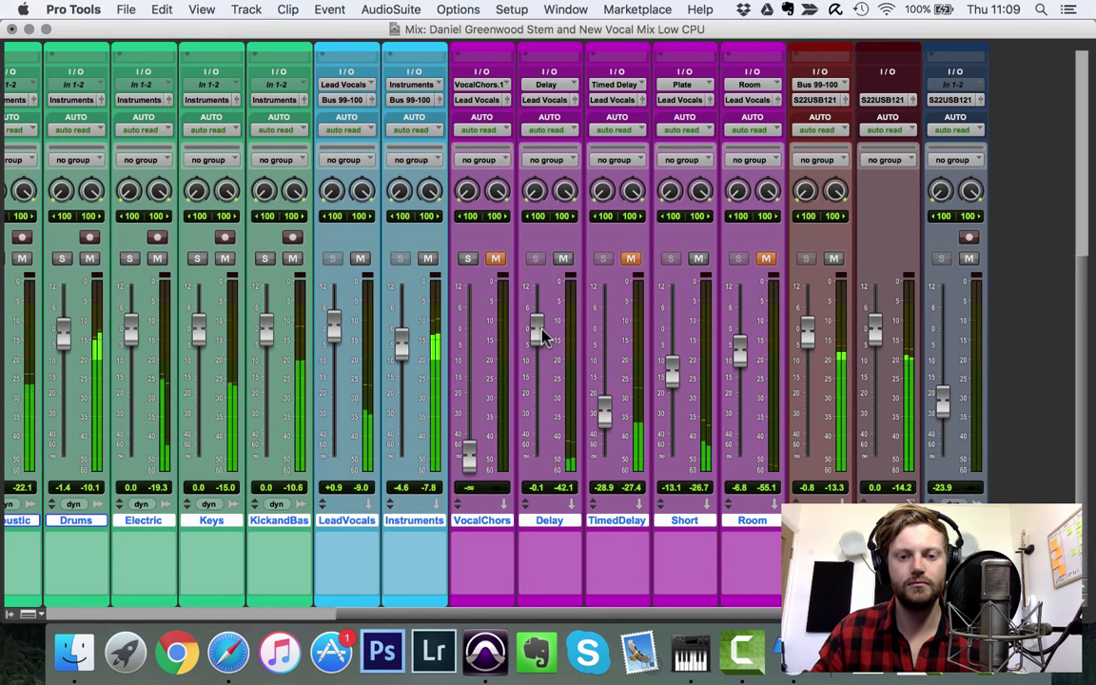
left_click(563, 259)
left_click(563, 260)
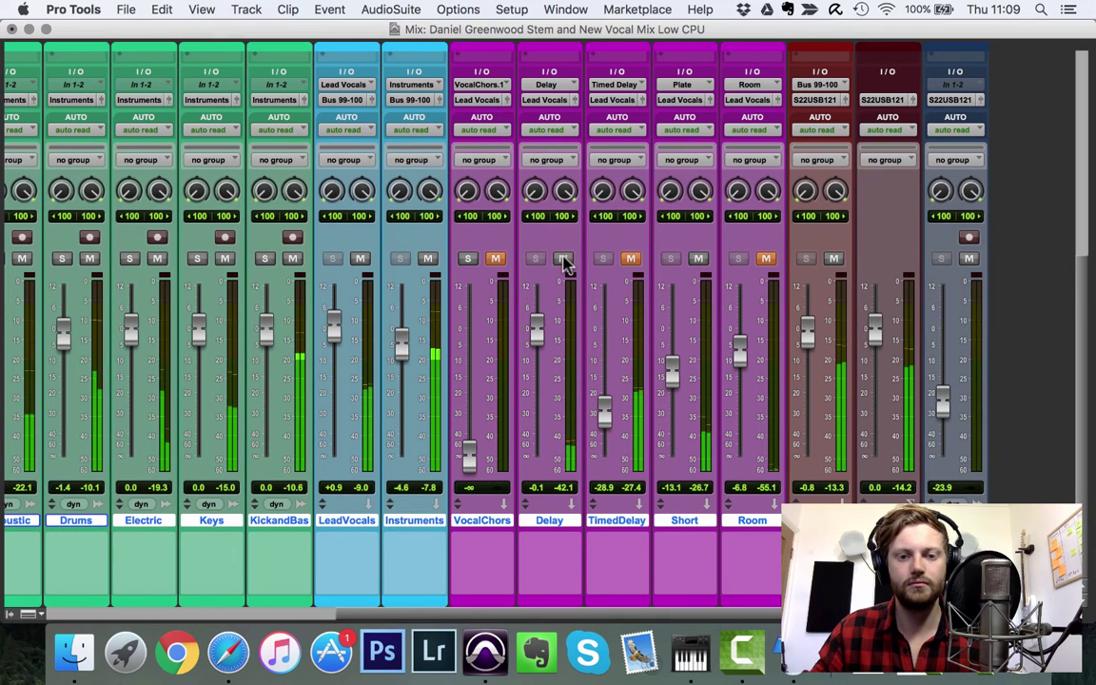
left_click(563, 260)
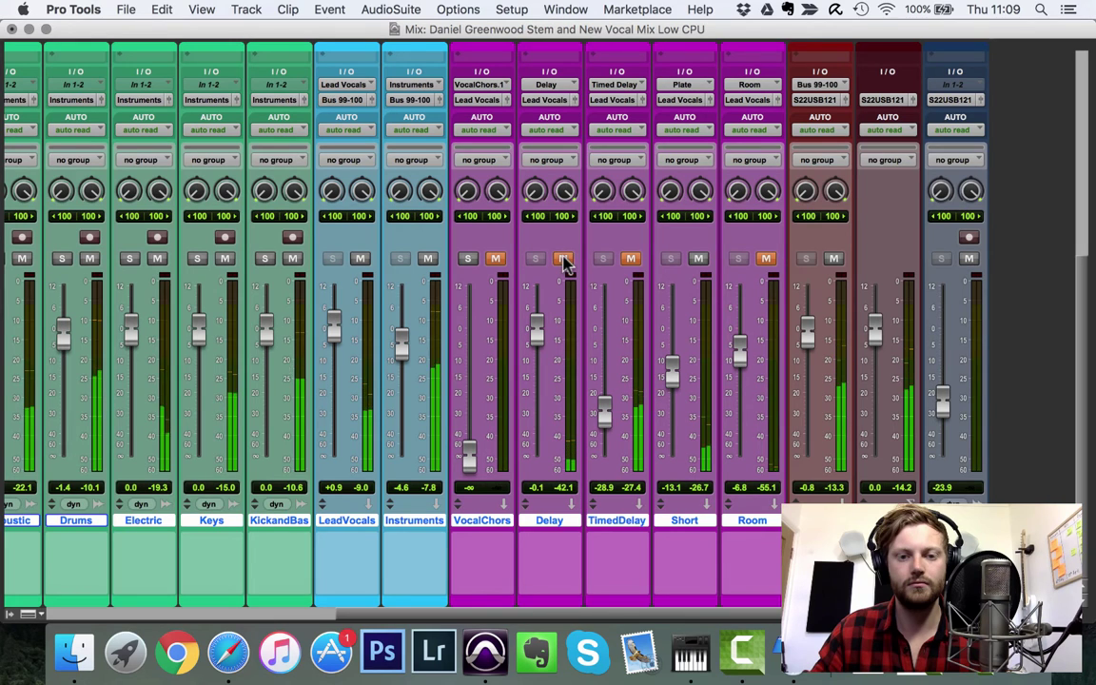
left_click(563, 260)
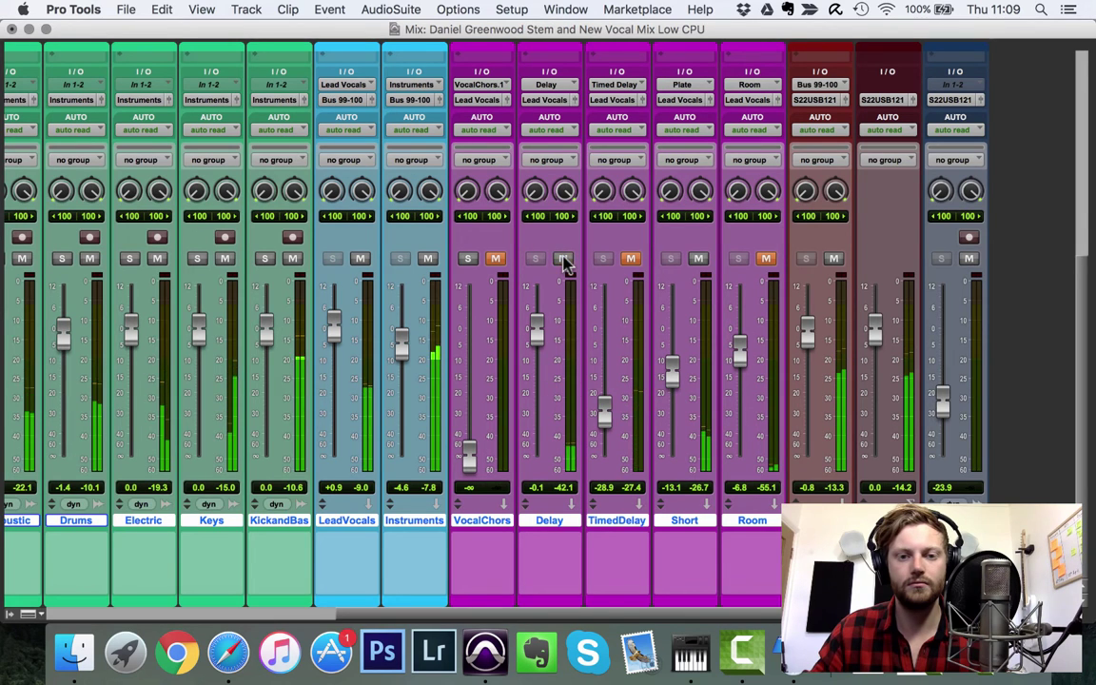
left_click_drag(538, 326, 539, 334)
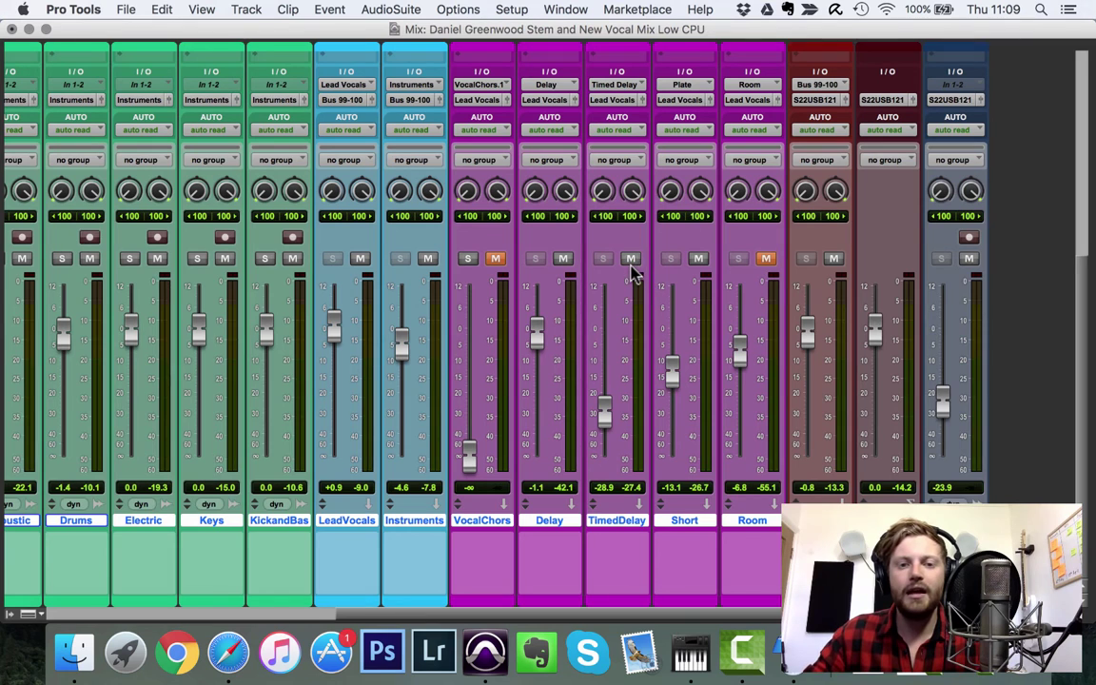
Open the TimedDelay return's ModDelay 3 insert to examine its delay settings, and close it
scroll(630, 264, "up", 8)
left_click(616, 73)
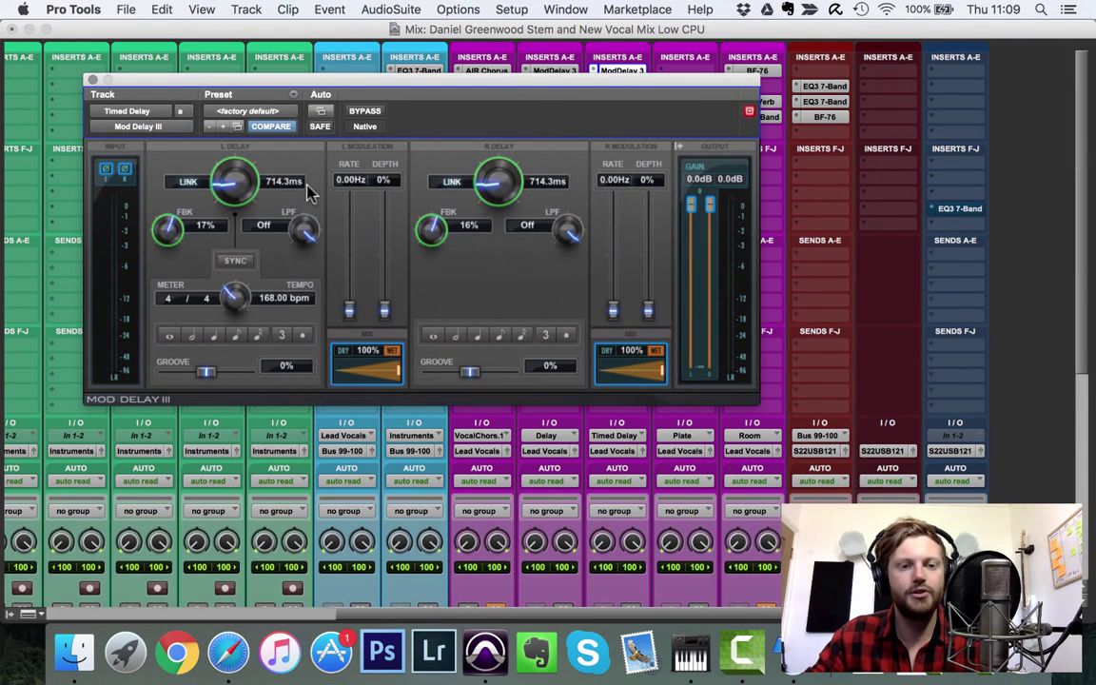
left_click(93, 84)
Raise the TimedDelay return's level to -14.5 dB
scroll(578, 279, "down", 8)
left_click_drag(612, 419, 608, 368)
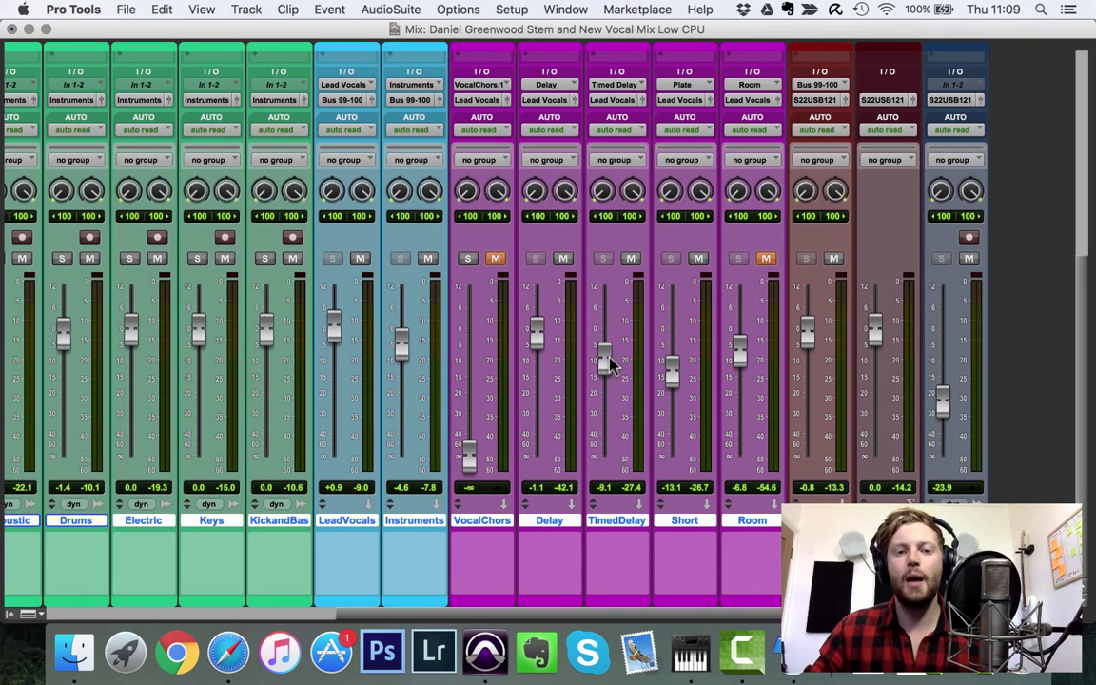
left_click_drag(608, 366, 609, 380)
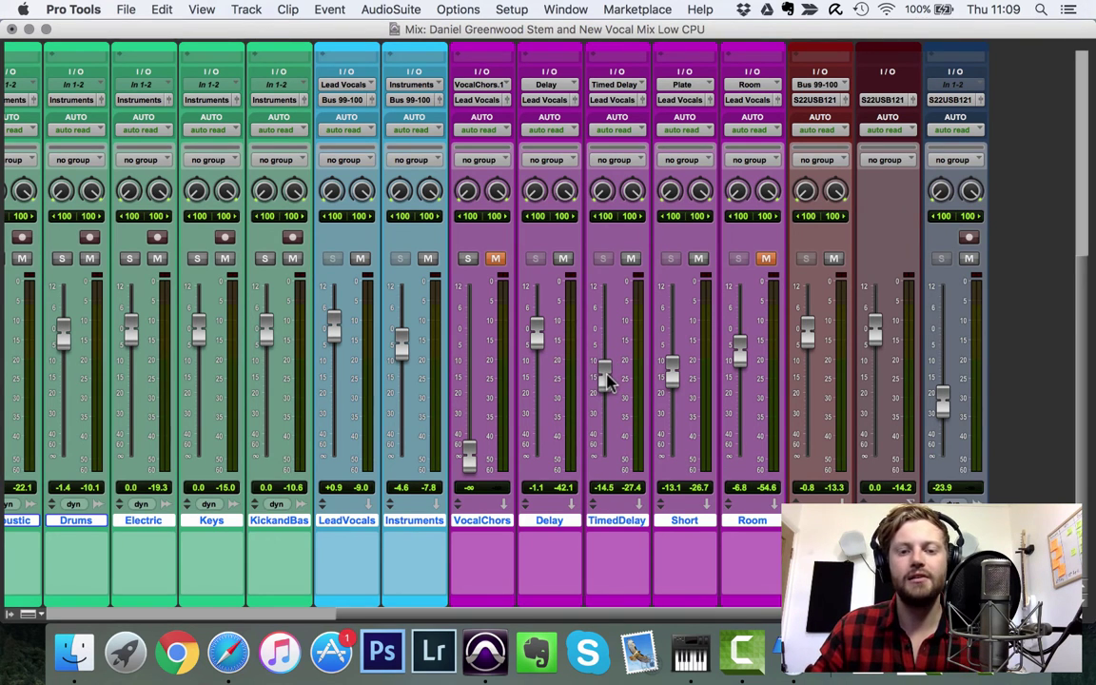
Review the left and right delay times and feedback in the TimedDelay return's Mod Delay III, and close the plug-in
scroll(635, 284, "up", 10)
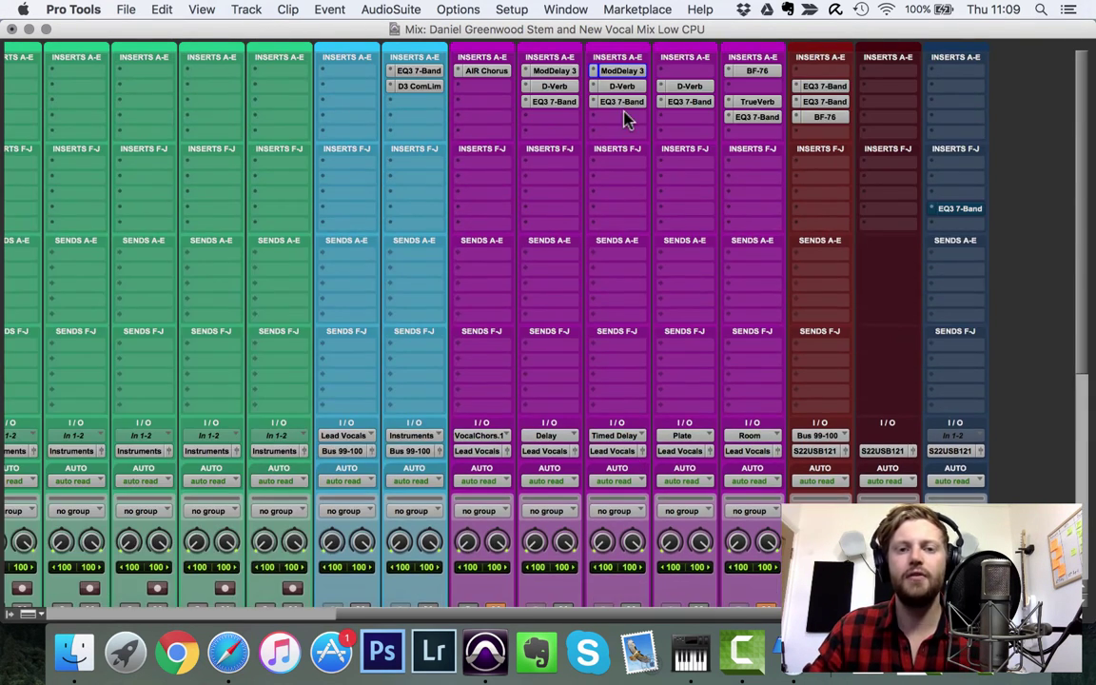
left_click(623, 71)
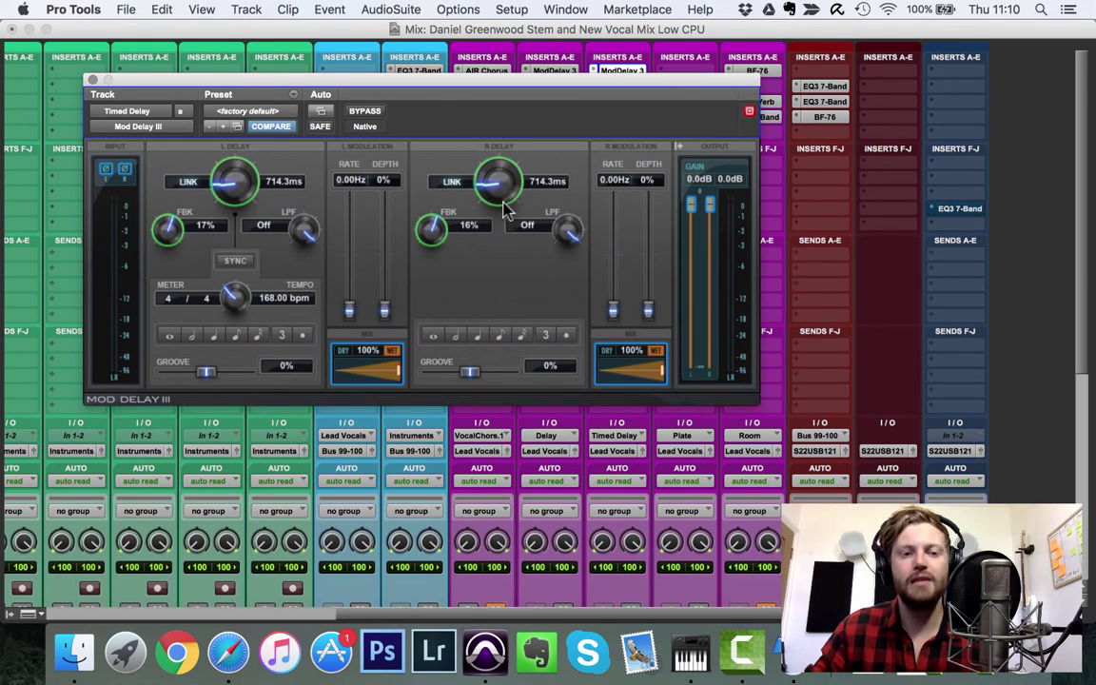
left_click(92, 80)
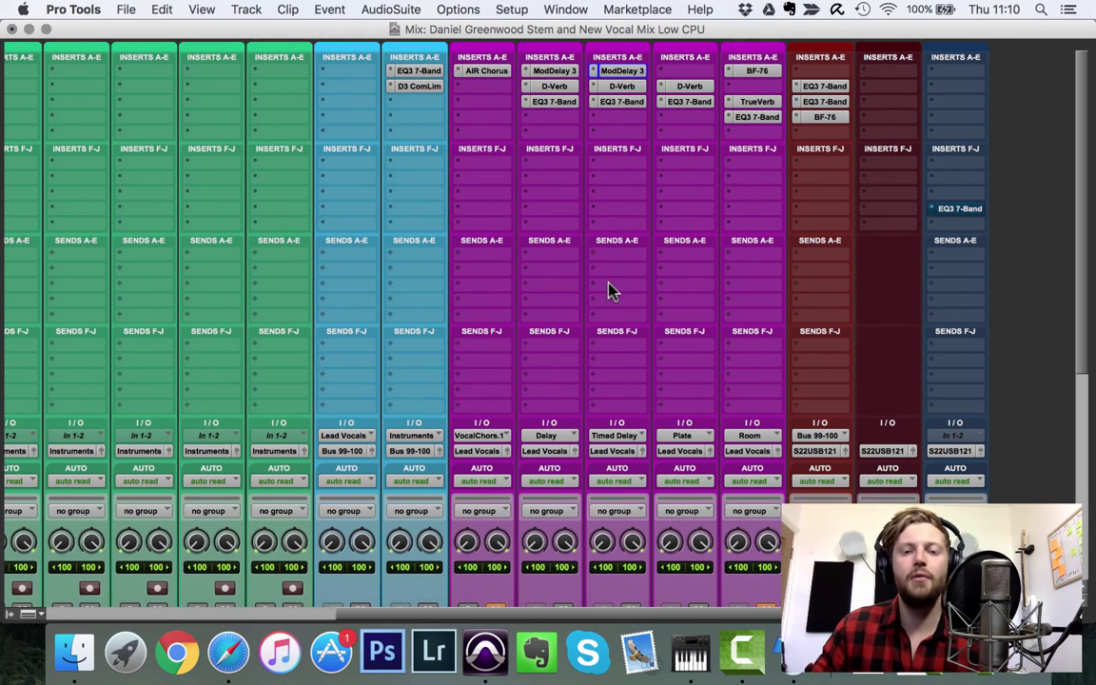
Pull the TimedDelay return fully down, bring it up during playback to set its level to -21.8 dB, and stop playback
scroll(624, 288, "down", 5)
left_click_drag(612, 378, 612, 484)
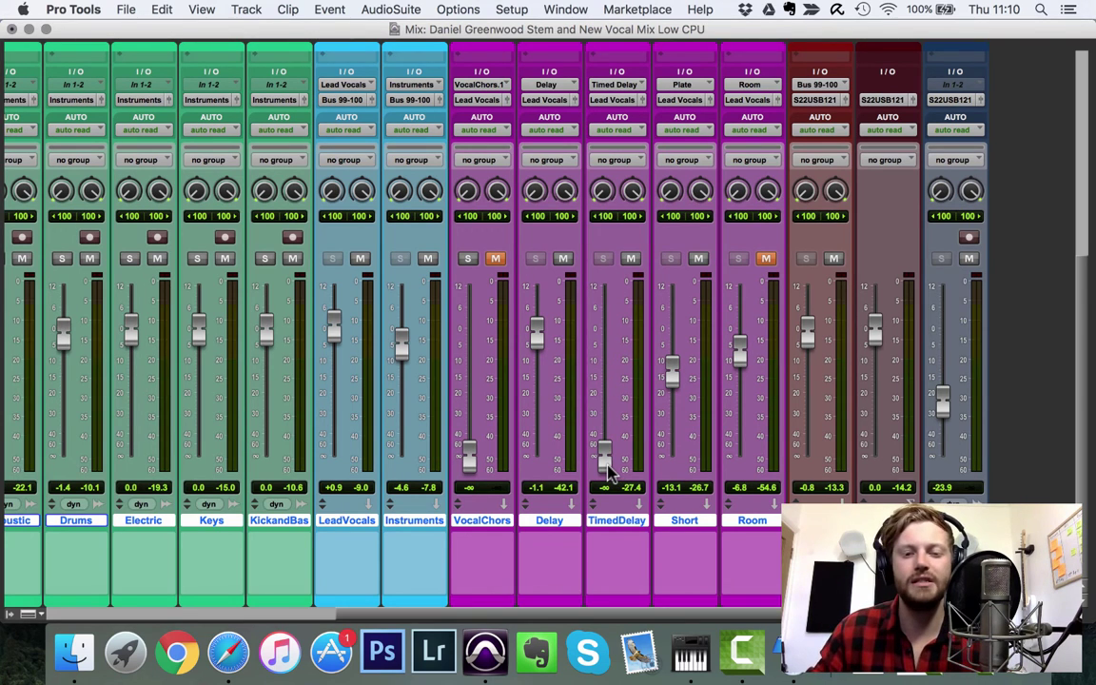
key("space")
left_click_drag(609, 464, 604, 398)
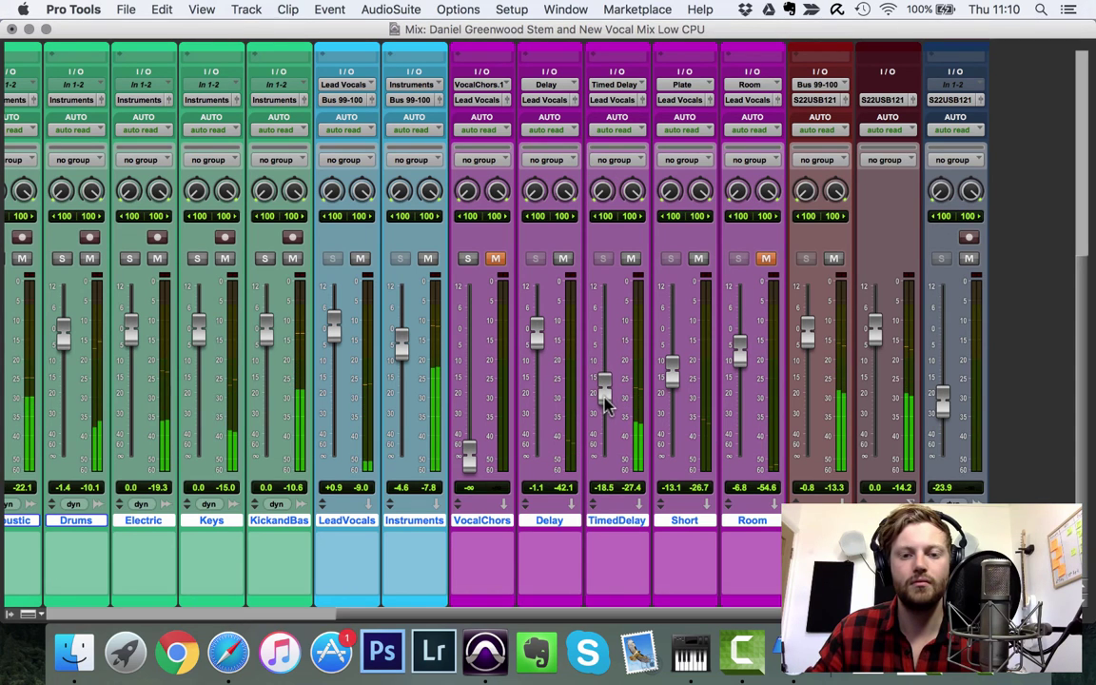
left_click(687, 313)
mouse_move(604, 387)
left_mouse_down()
mouse_move(601, 306)
mouse_move(609, 404)
left_mouse_up()
key("space")
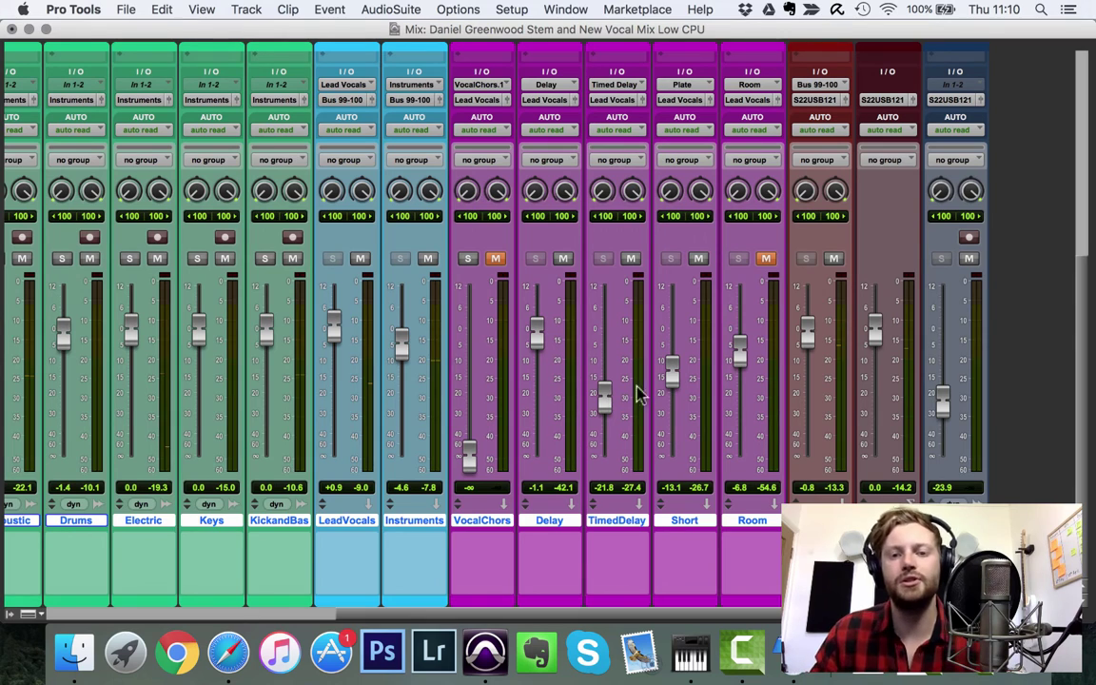
Unmute the Room return, audition it at +12.0 dB during playback, and set its level to -9.9 dB
left_click(767, 261)
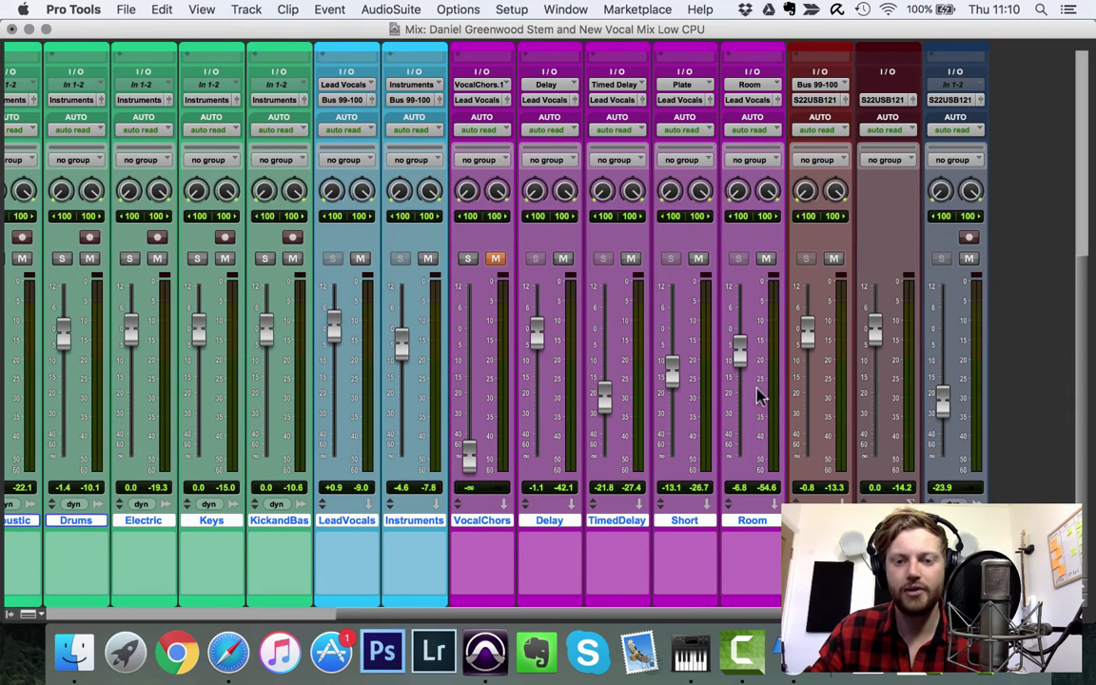
key("space")
left_click_drag(738, 355, 744, 259)
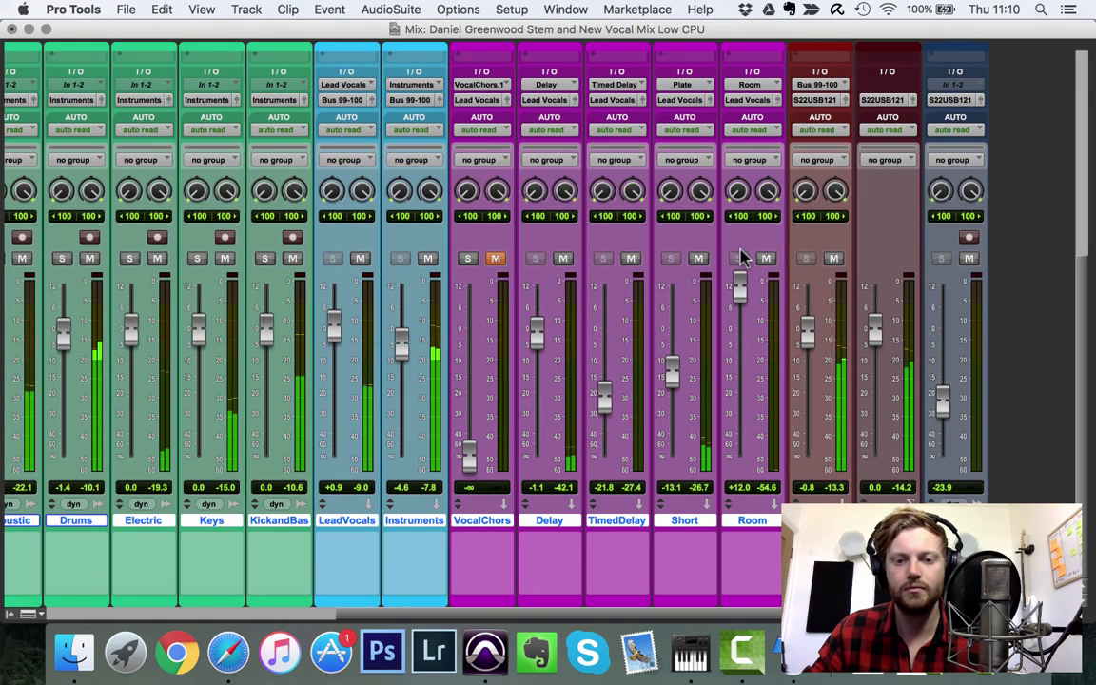
left_click_drag(745, 291, 745, 366)
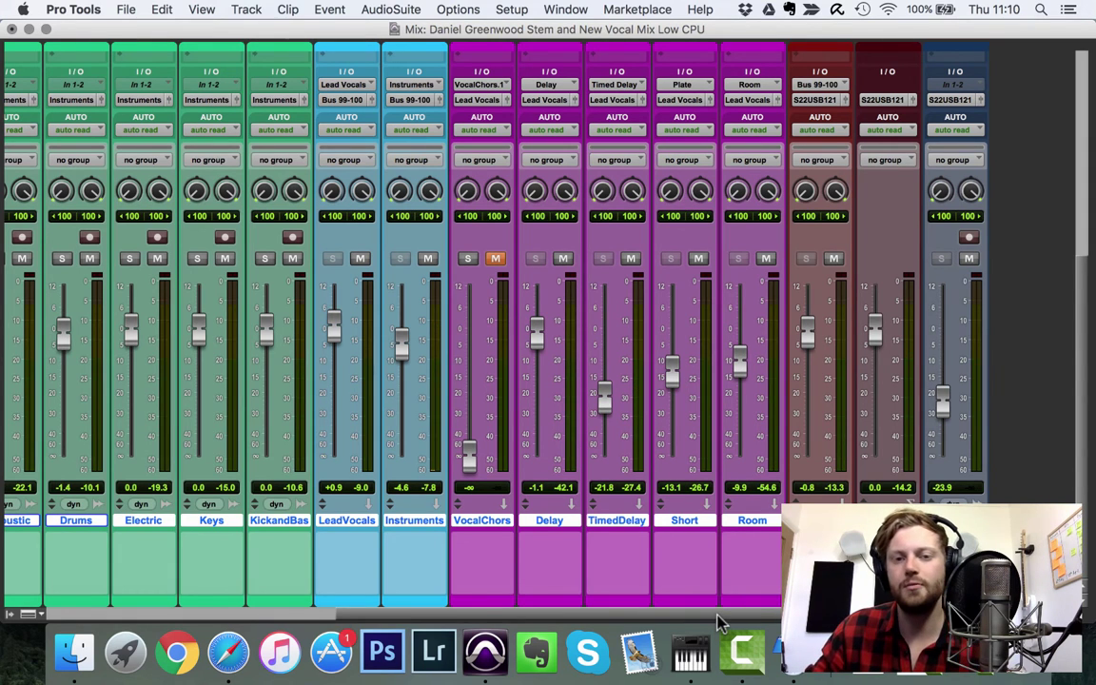
left_click_drag(718, 616, 273, 617)
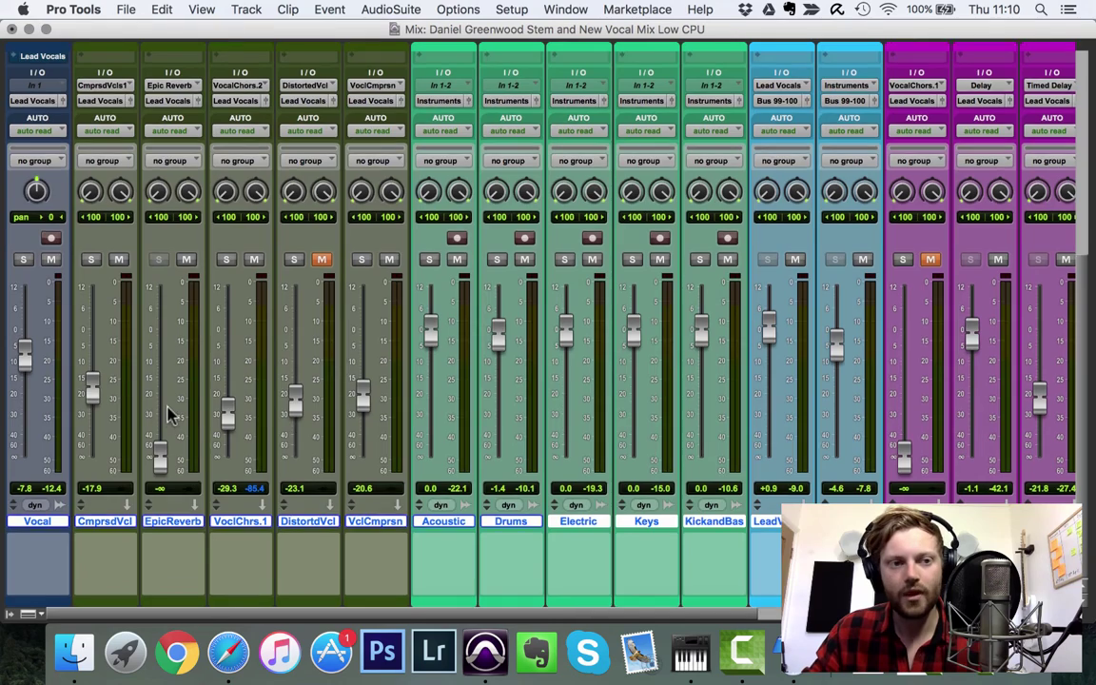
scroll(166, 416, "up", 5)
scroll(285, 380, "down", 5)
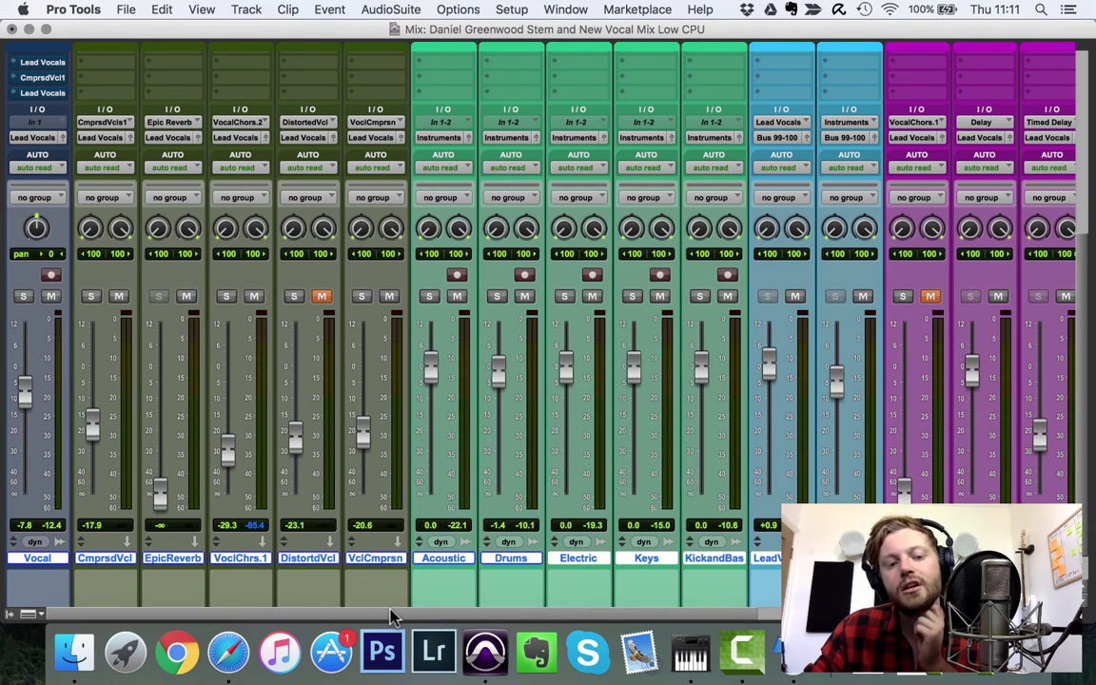
scroll(400, 613, "right", 10)
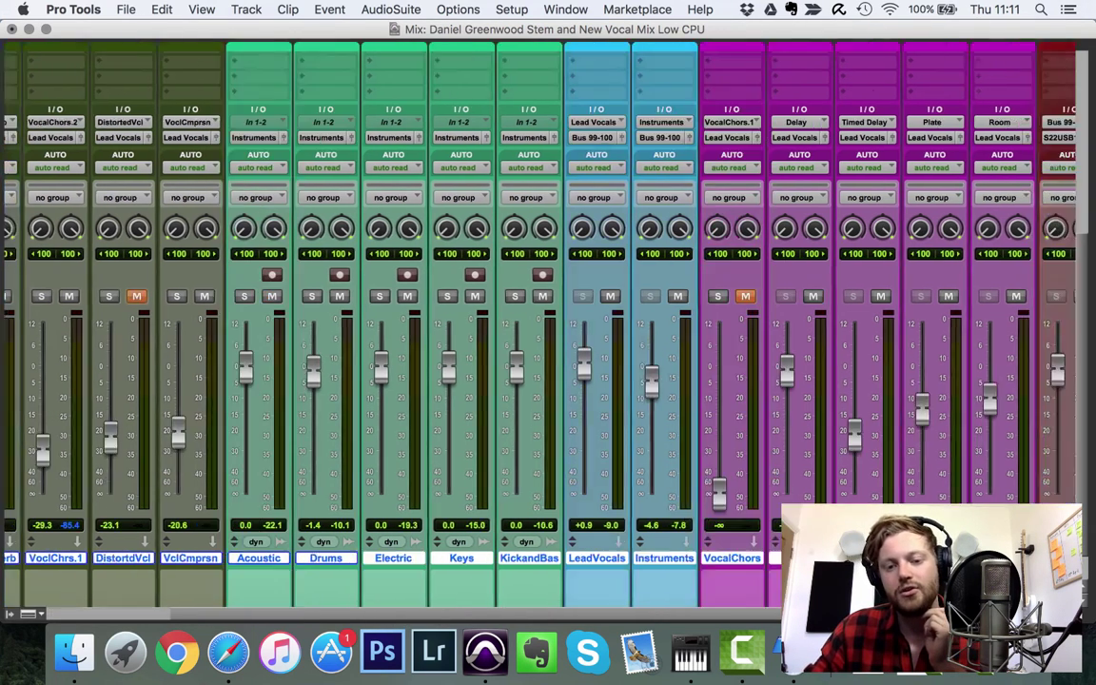
scroll(625, 587, "left", 5)
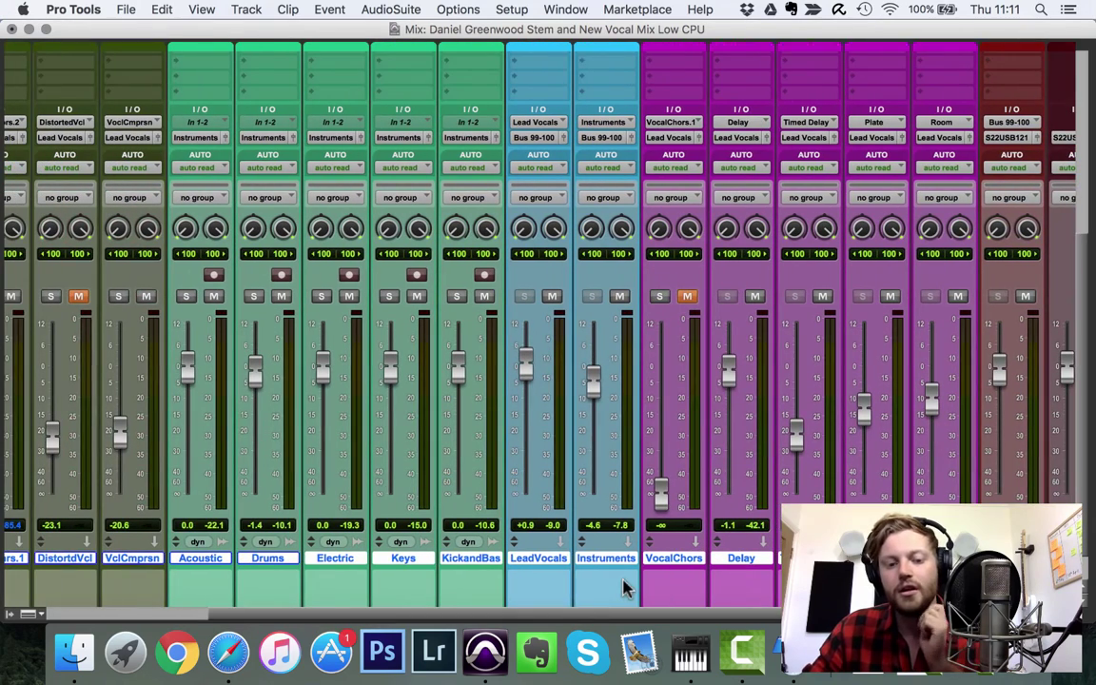
Review the midrange and high-mid cuts in the Instruments bus's EQ3 7-Band, and close the plug-in
scroll(643, 482, "up", 10)
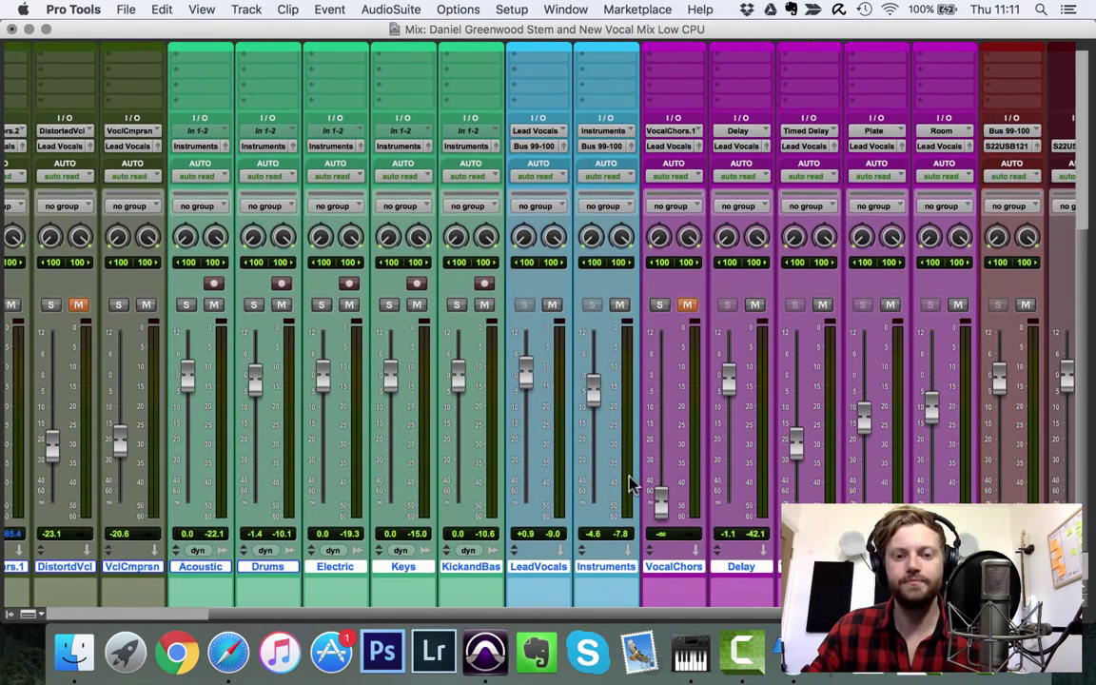
left_click(609, 72)
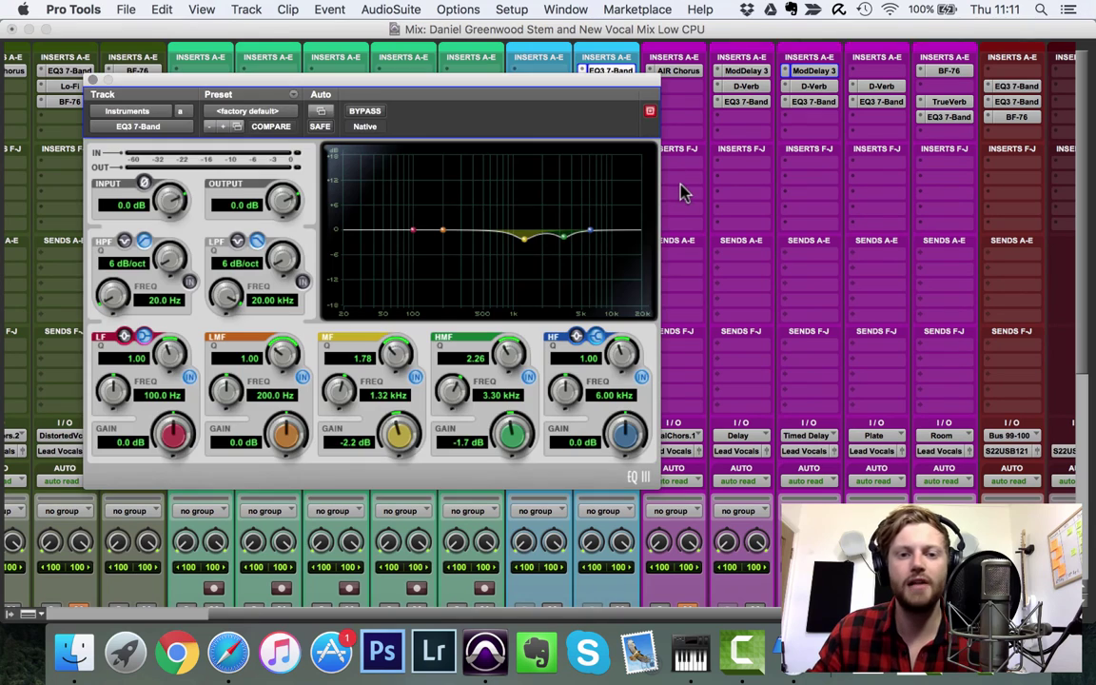
left_click(93, 81)
scroll(350, 294, "down", 10)
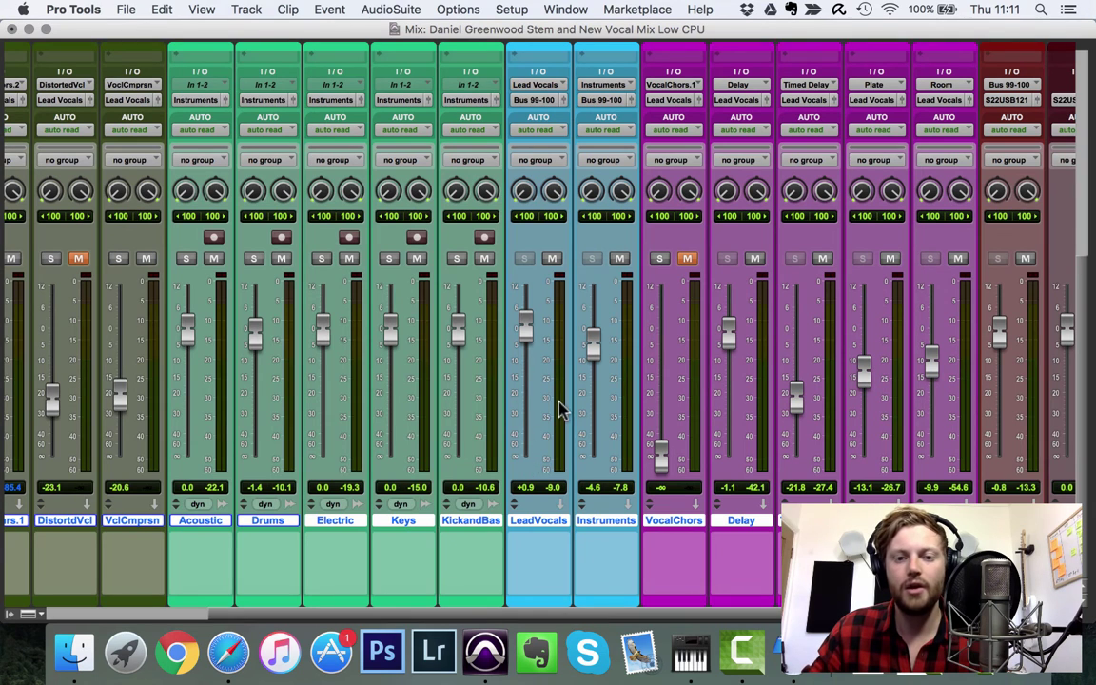
scroll(575, 366, "up", 10)
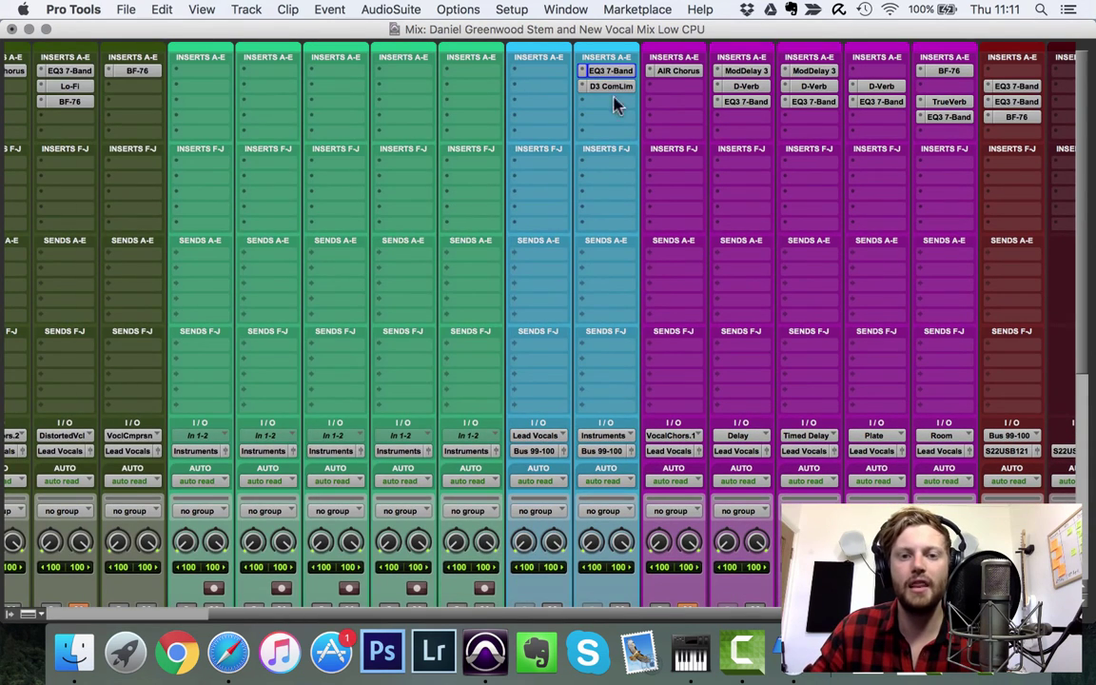
left_click(611, 73)
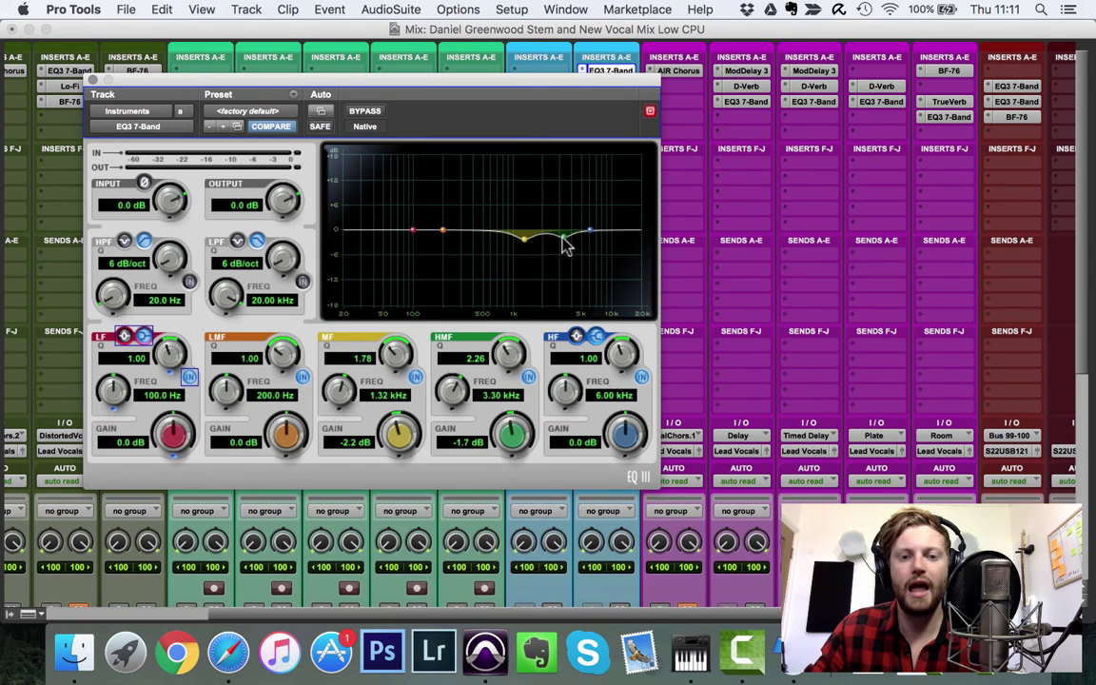
left_click(93, 85)
Lower the threshold of the Instruments bus's Dyn3 Compressor/Limiter to -29.8 dB during playback, and close the plug-in
left_click(601, 86)
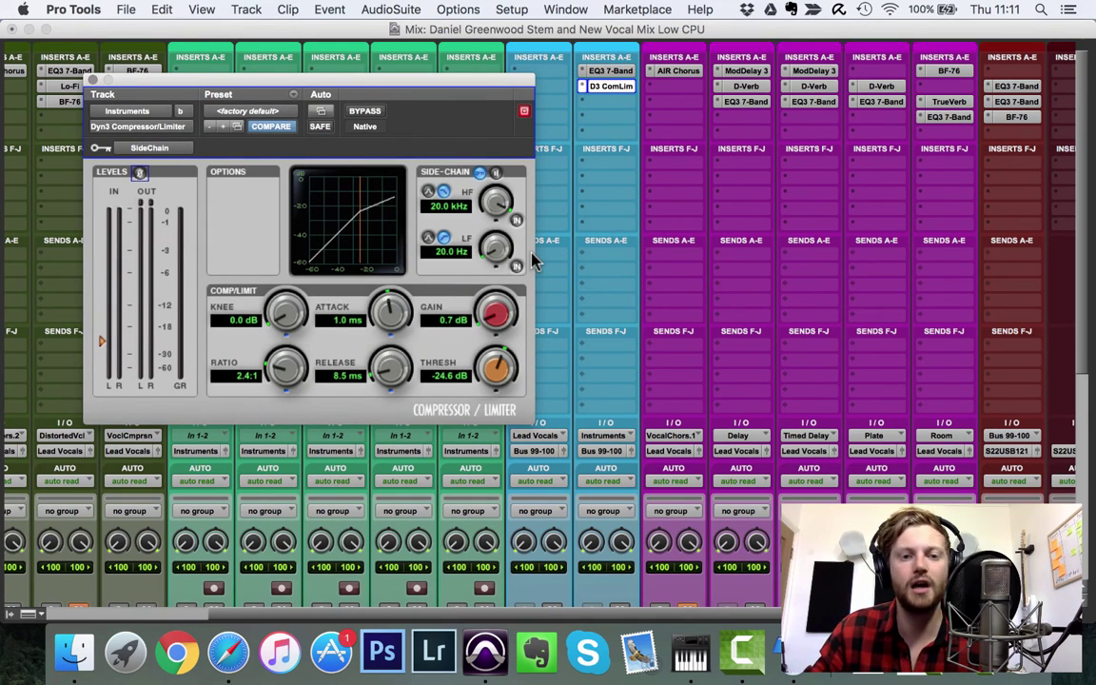
key("space")
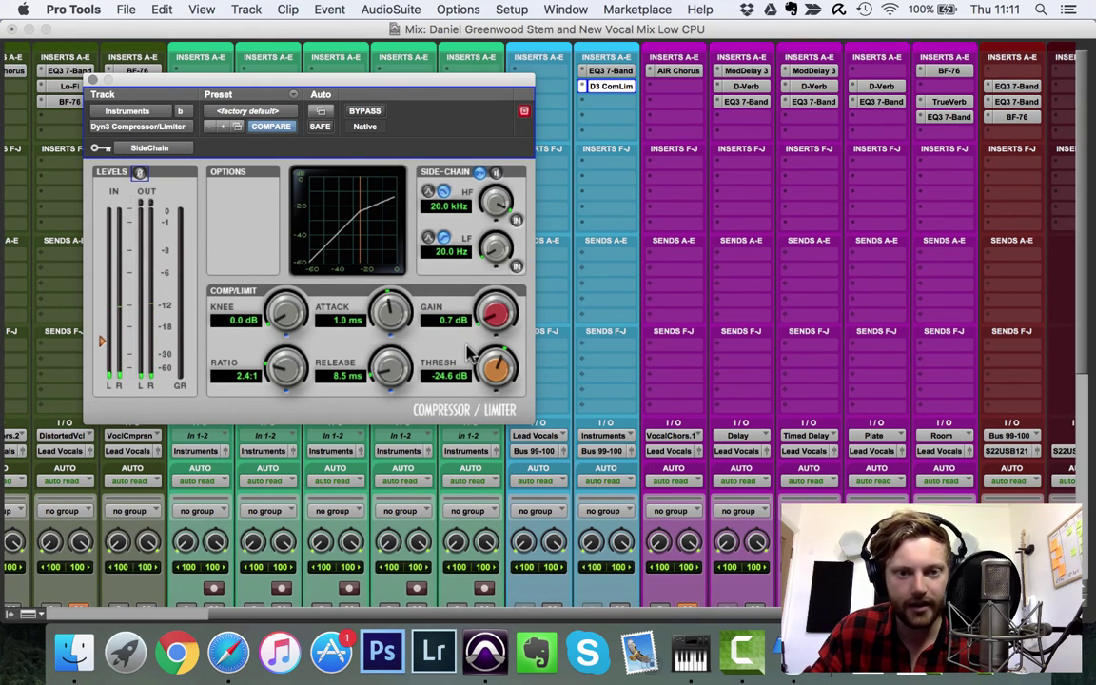
mouse_move(493, 366)
left_mouse_down()
mouse_move(494, 390)
mouse_move(500, 383)
left_mouse_up()
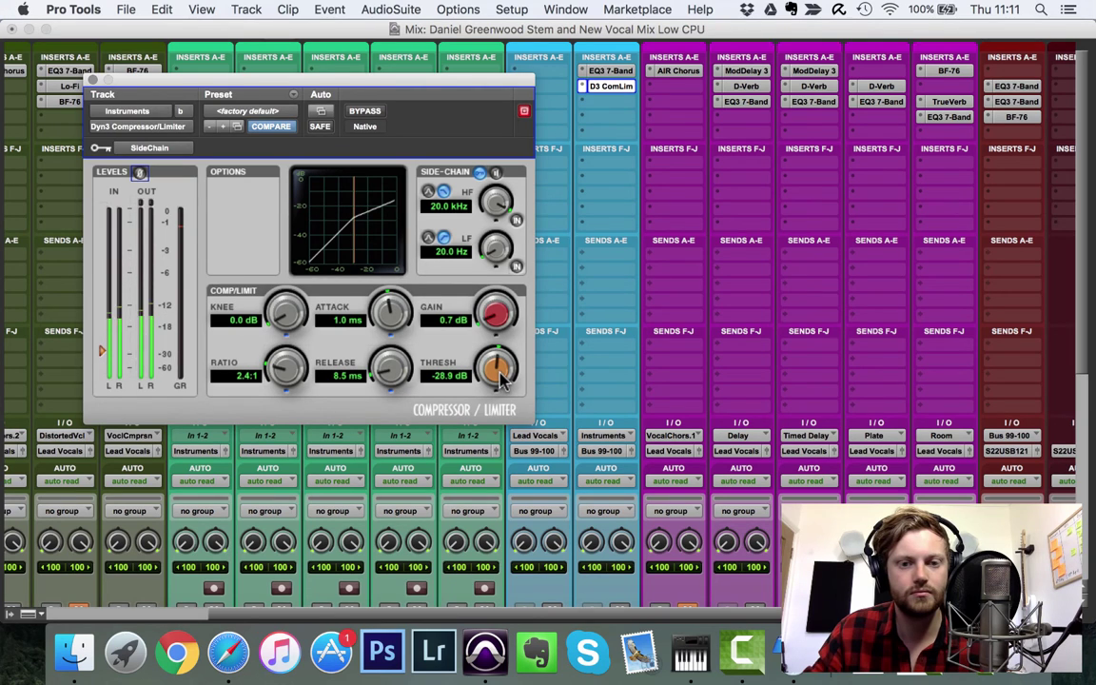
left_click_drag(501, 377, 502, 386)
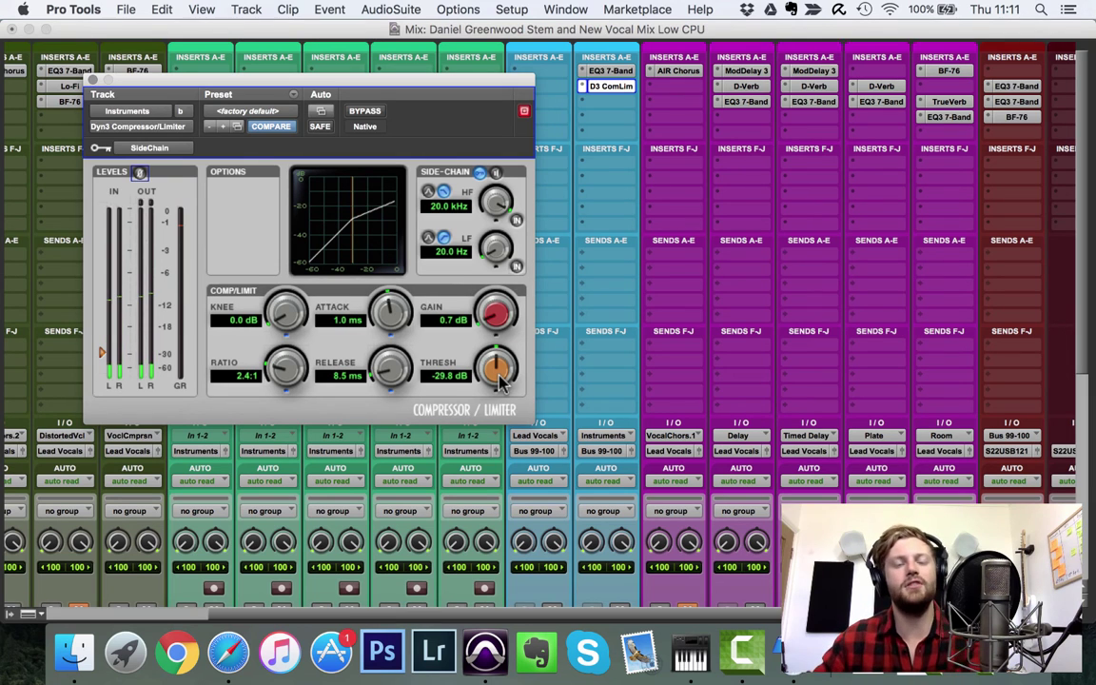
left_click(94, 81)
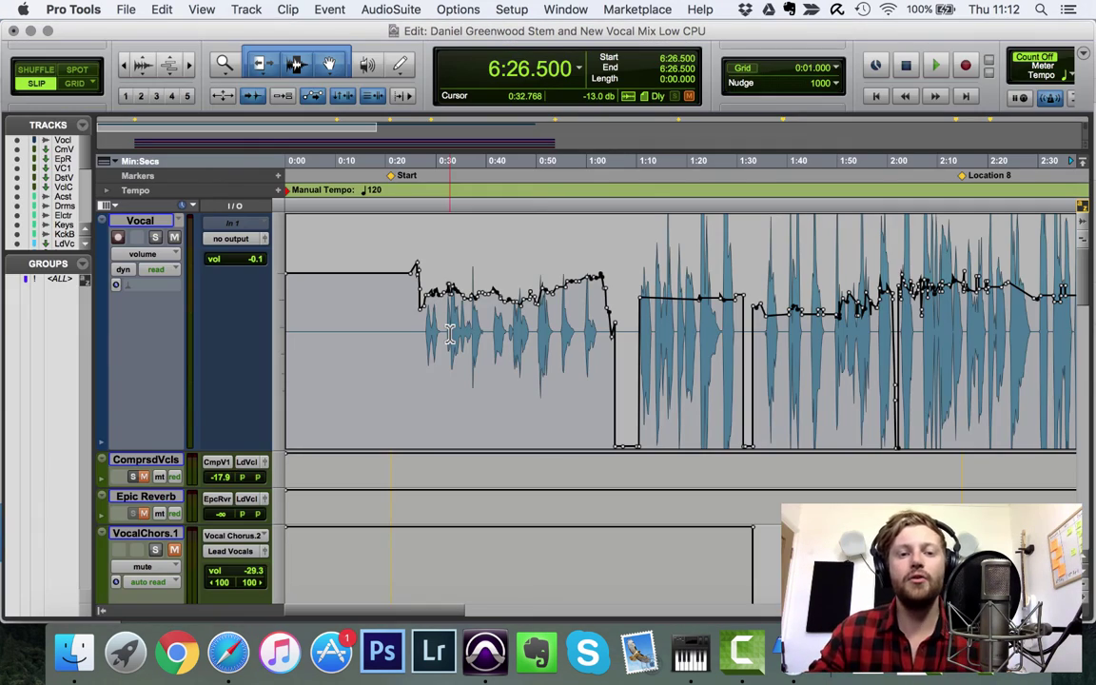
Examine the Vocal track's volume automation in the Edit window, both across the song and up close phrase by phrase
left_click(416, 331)
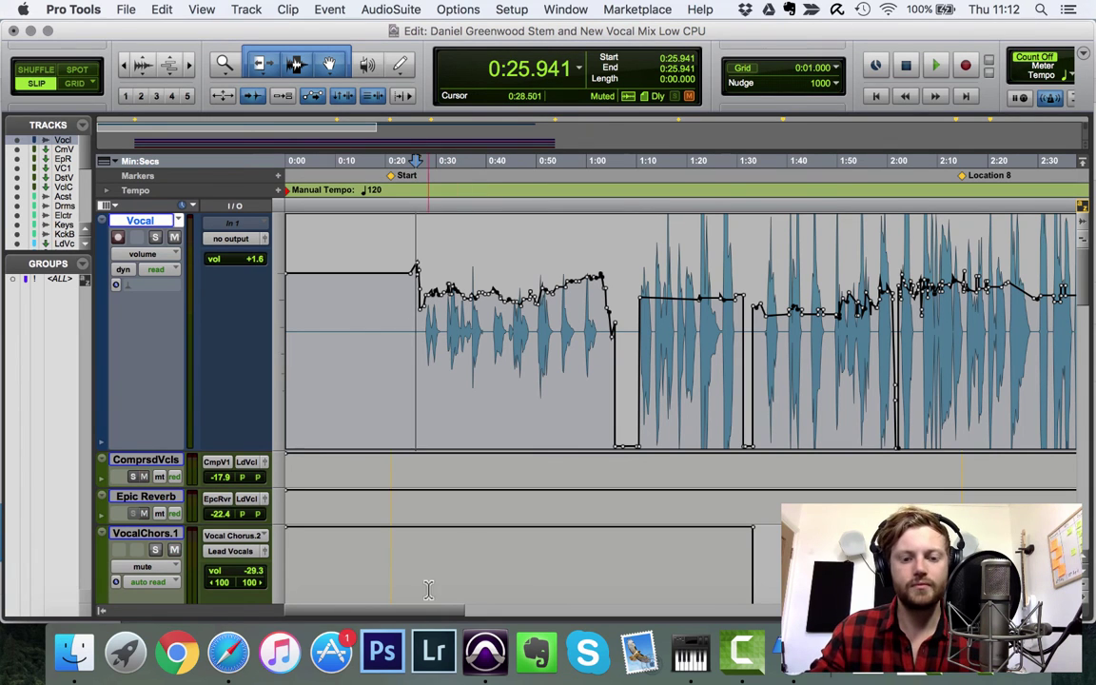
left_click_drag(428, 611, 543, 595)
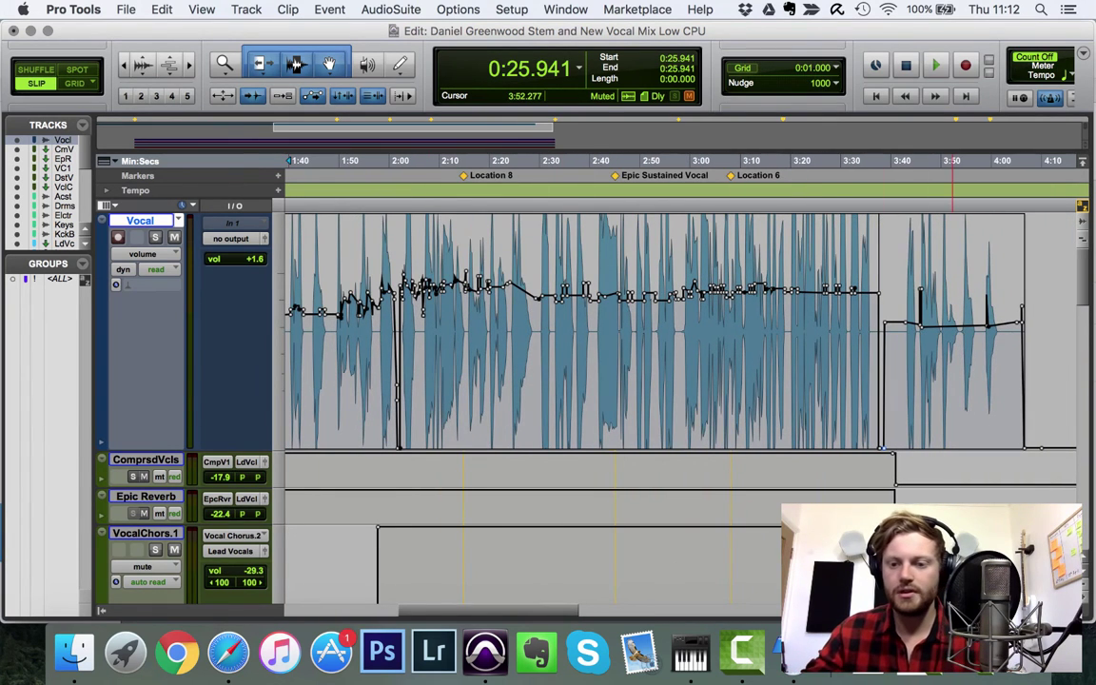
key("super+bracketright")
key("super+bracketright")
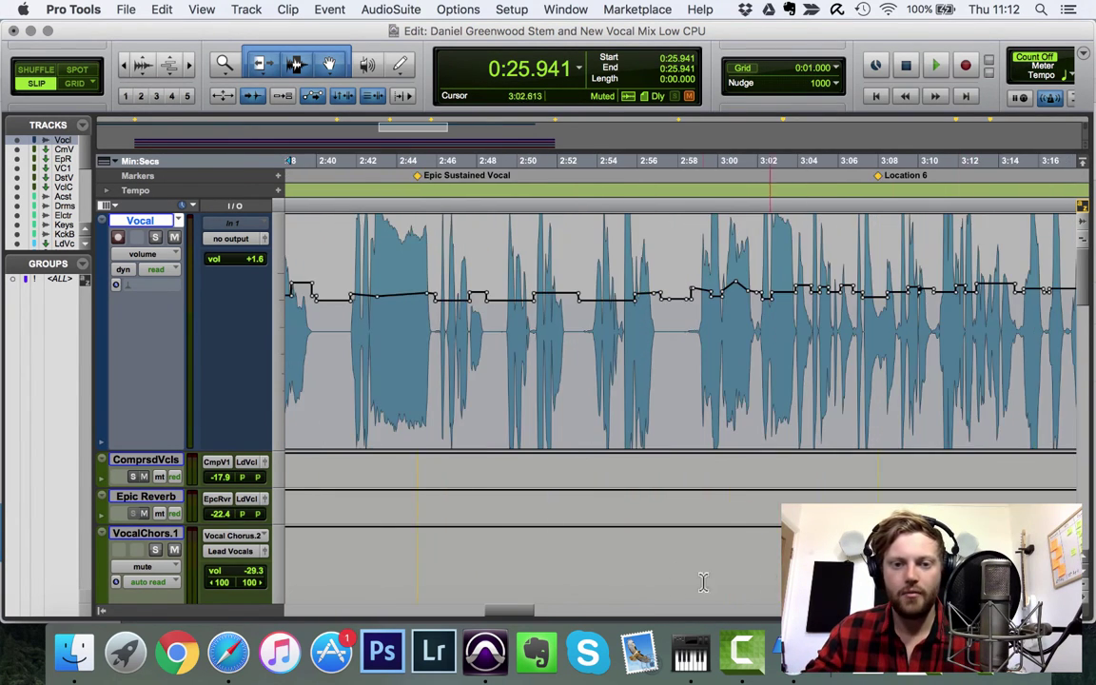
left_click_drag(504, 623, 369, 606)
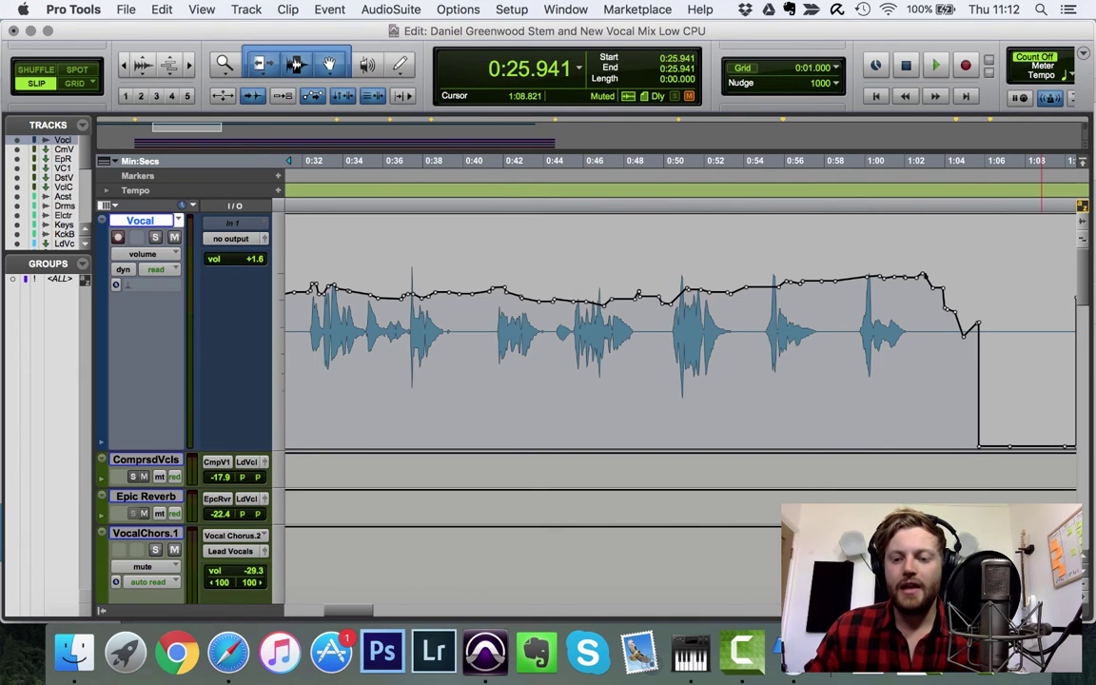
key("super+bracketleft")
key("super+bracketleft")
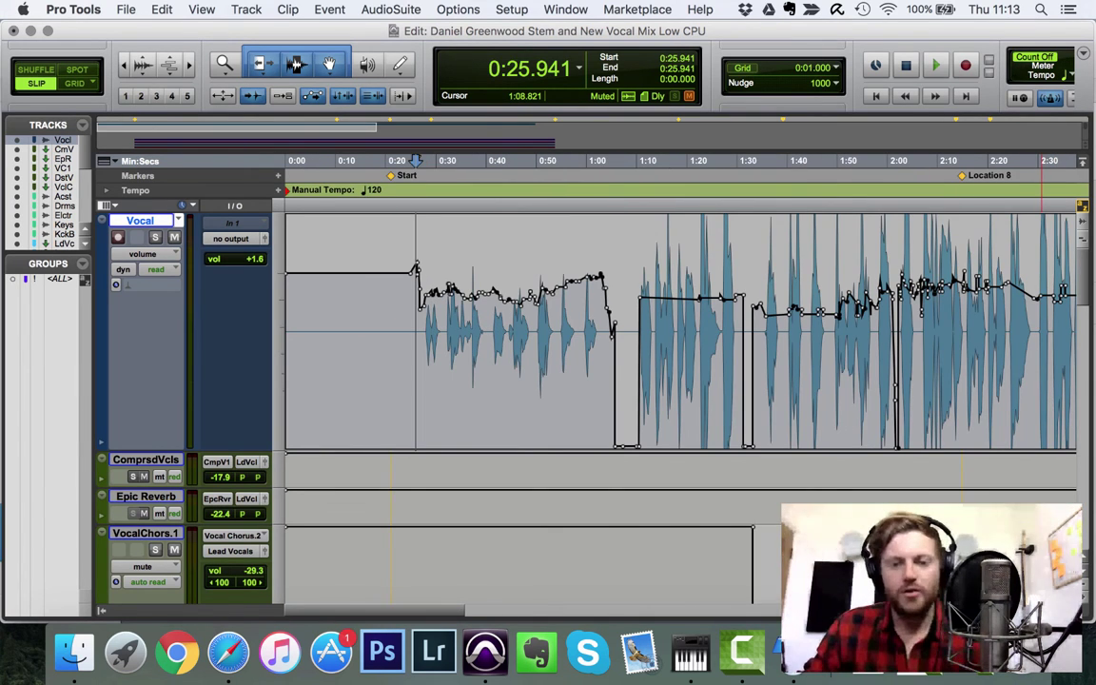
scroll(399, 613, "right", 10)
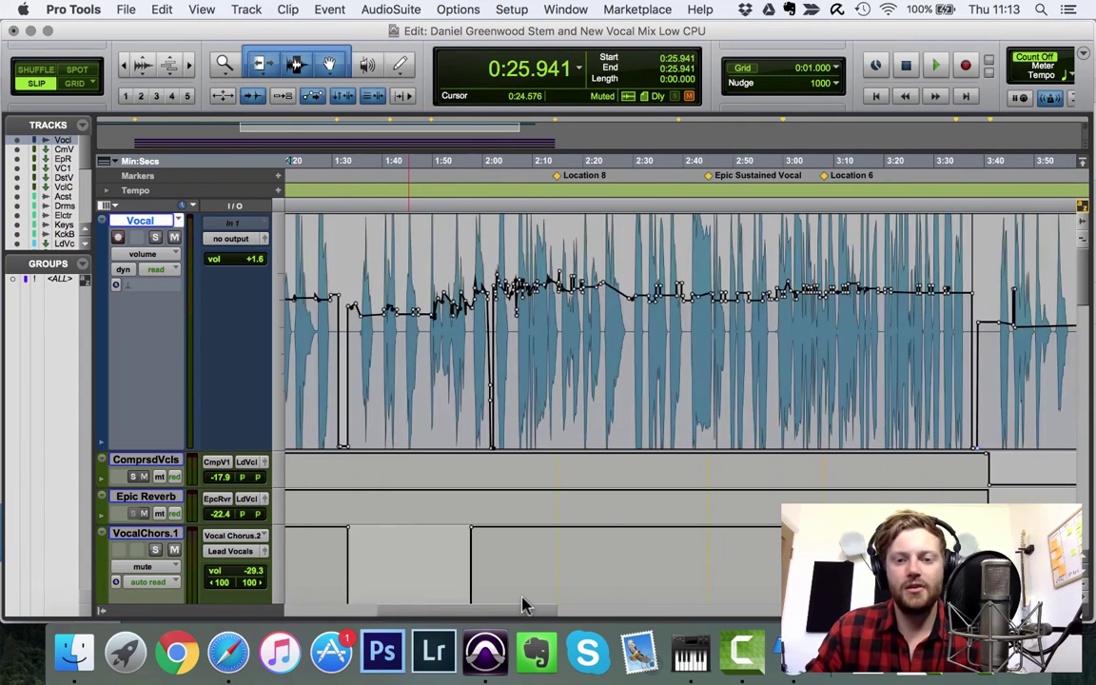
left_click_drag(472, 604, 400, 614)
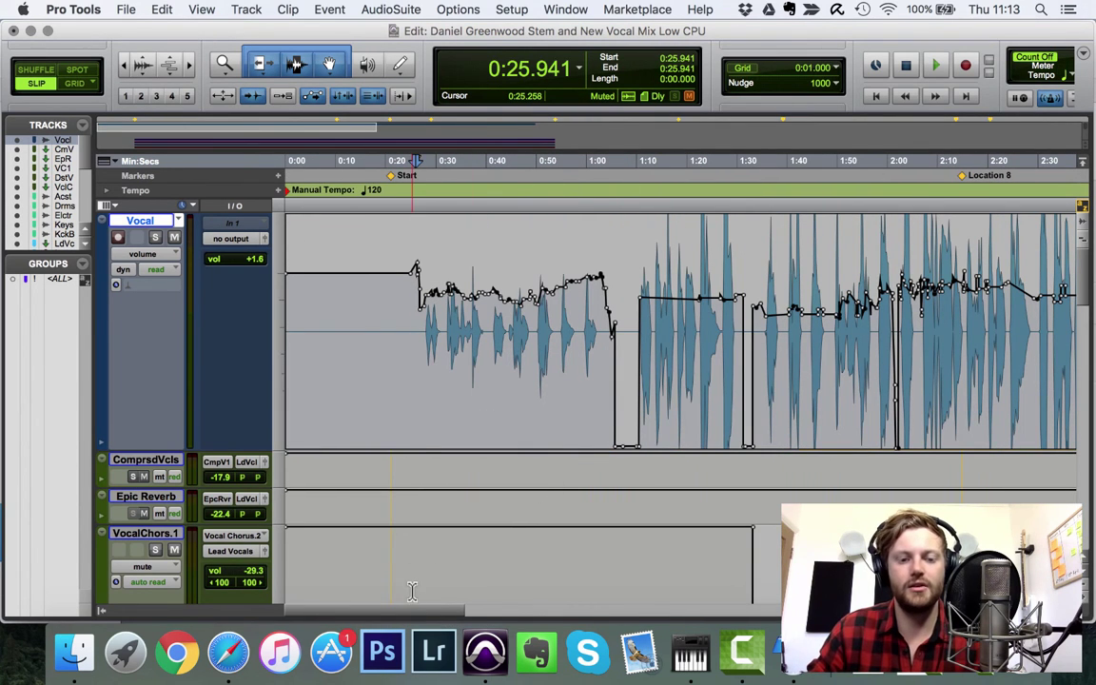
Solo the Vocal track while playing the passage from 2:13.290, and stop playback
left_click_drag(414, 612, 495, 606)
key("super+bracketright")
left_click(634, 361)
key("super+bracketright")
left_click_drag(479, 609, 467, 614)
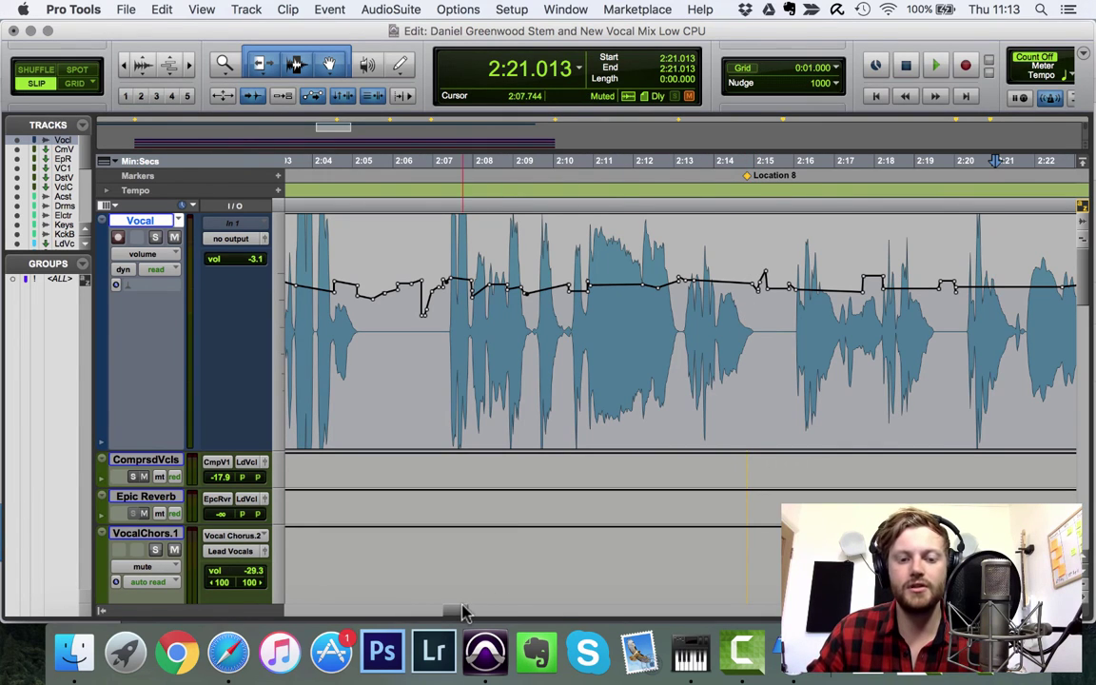
left_click(685, 162)
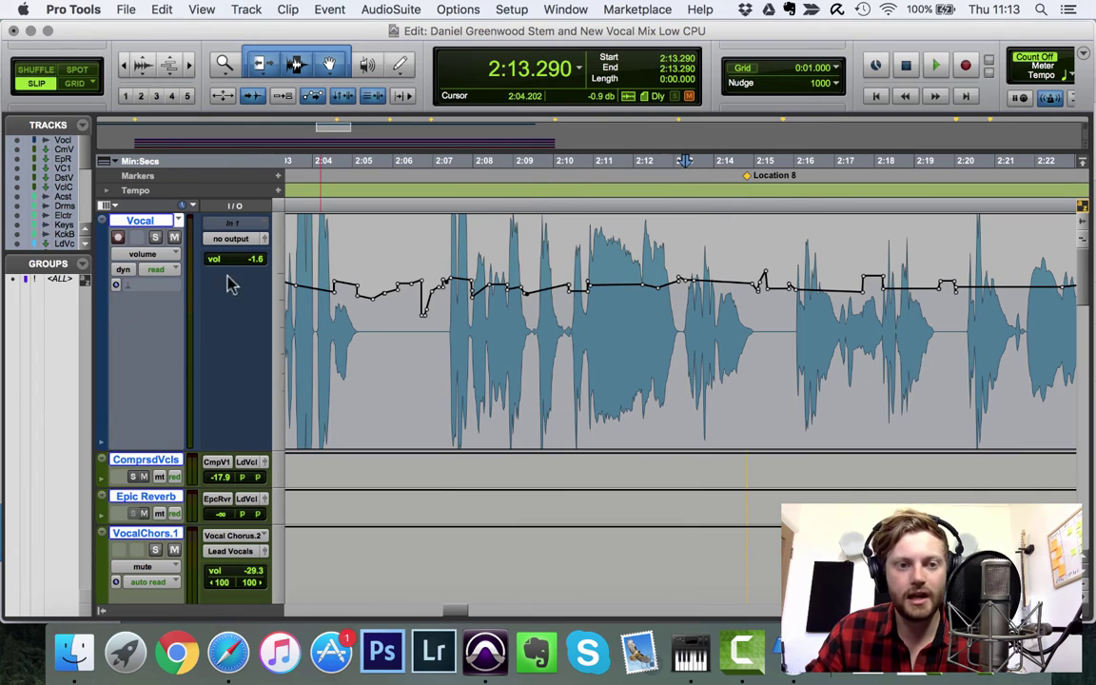
key("space")
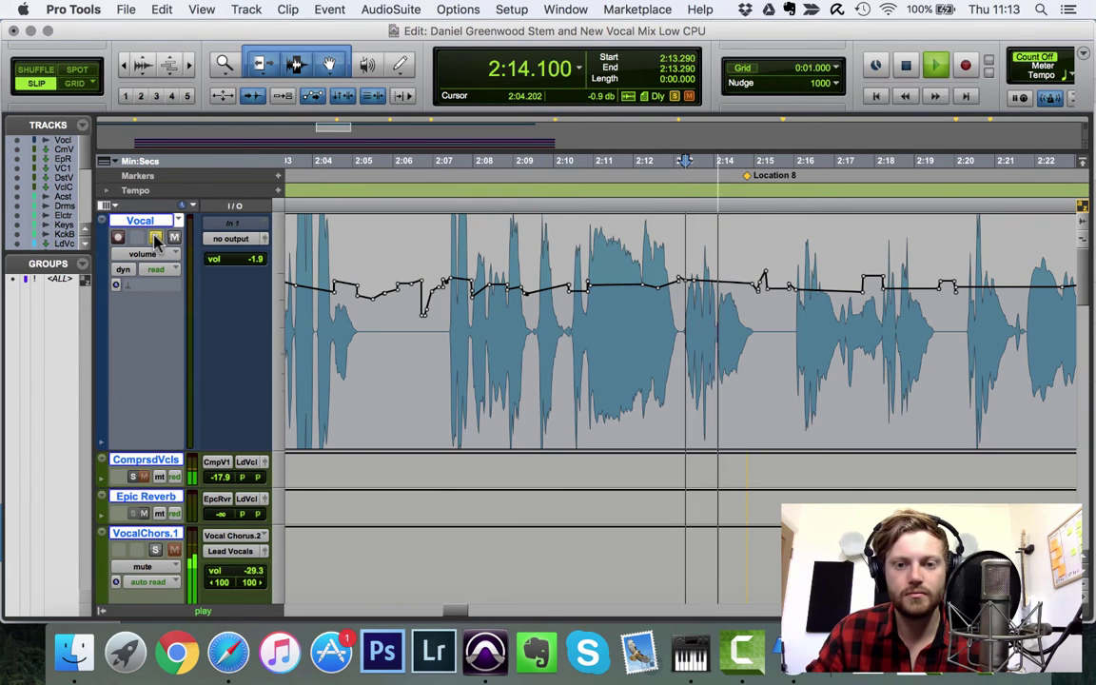
key("space")
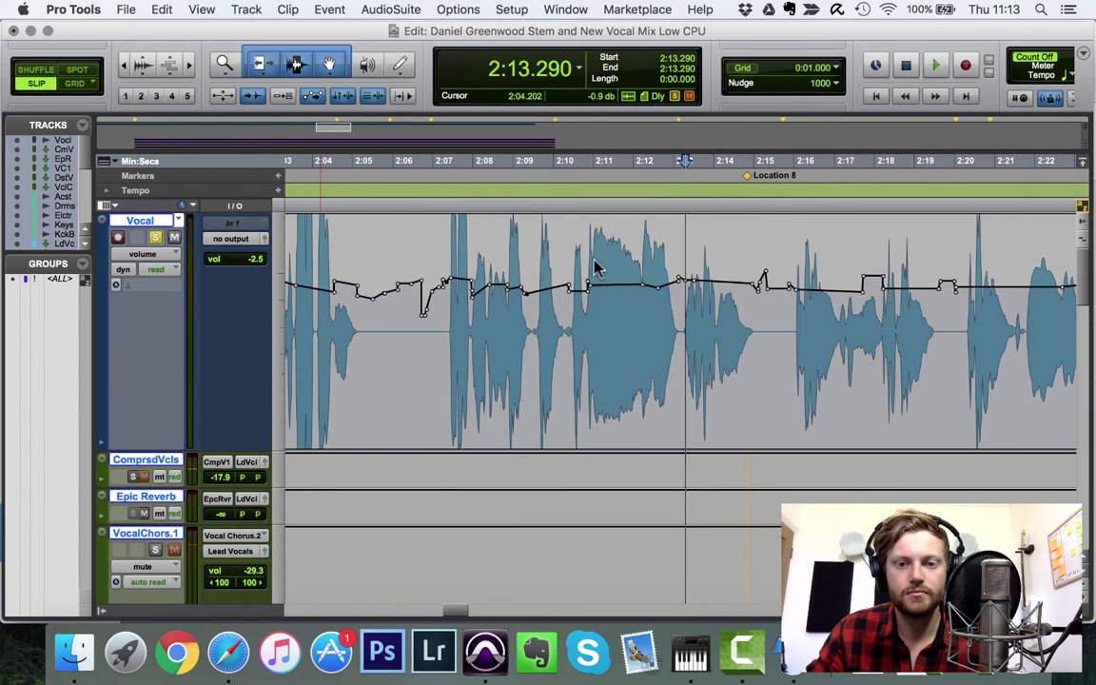
Audition the soloed vocal phrase from 2:02.816 twice to hear its volume automation
left_click(438, 213)
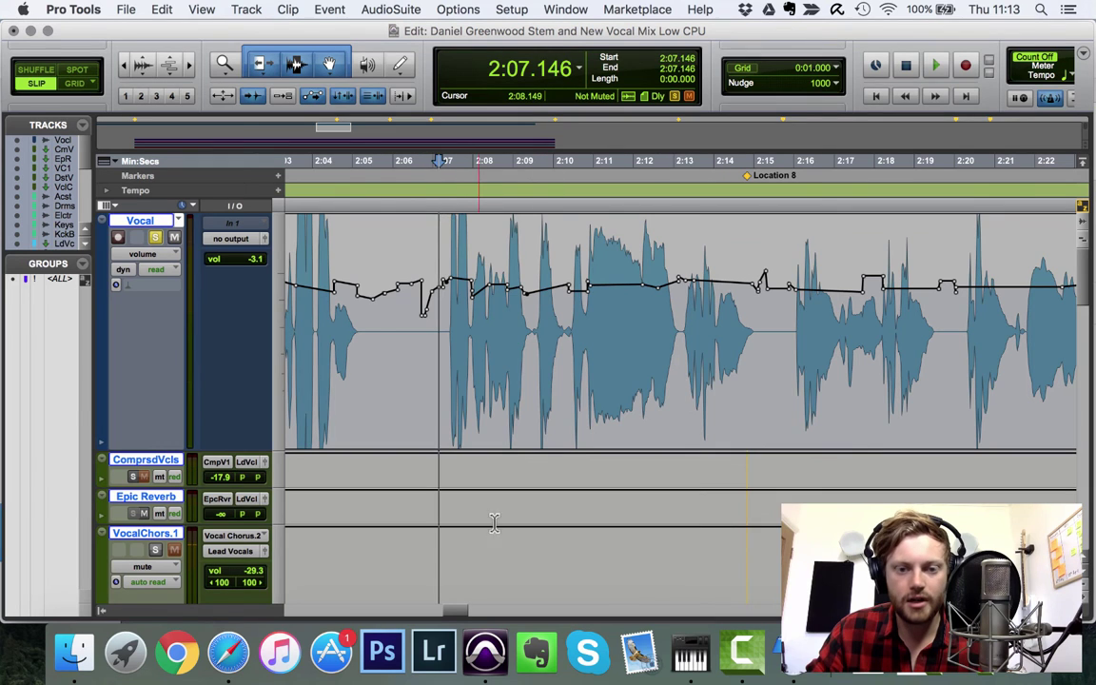
left_click_drag(455, 612, 446, 612)
left_click(478, 211)
key("space")
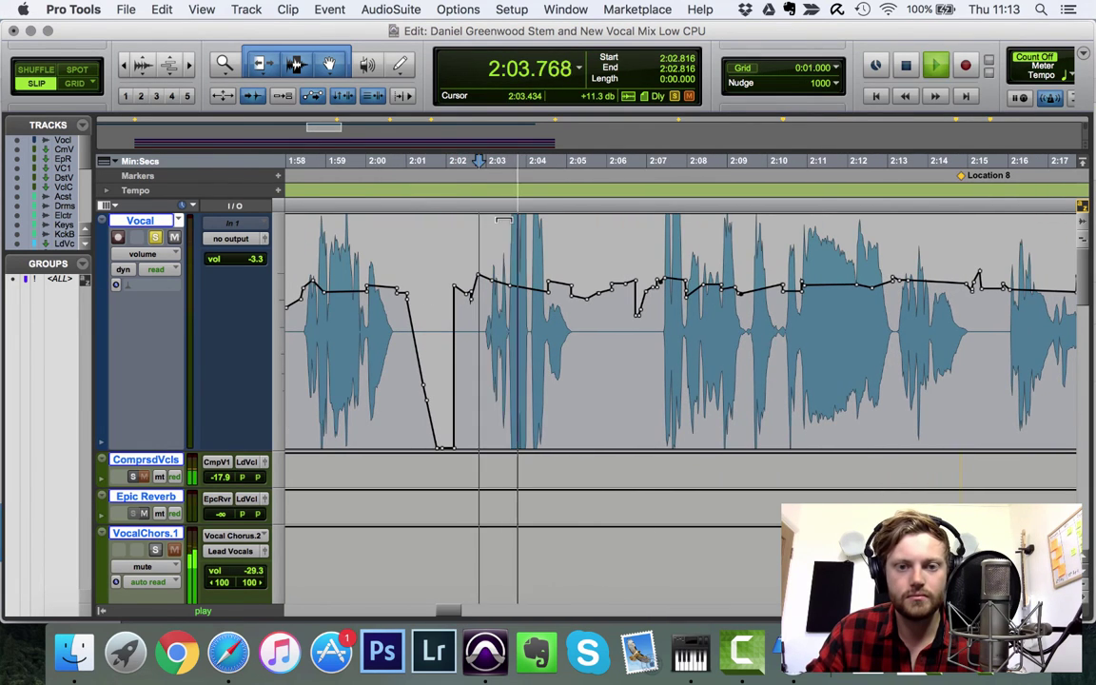
key("space")
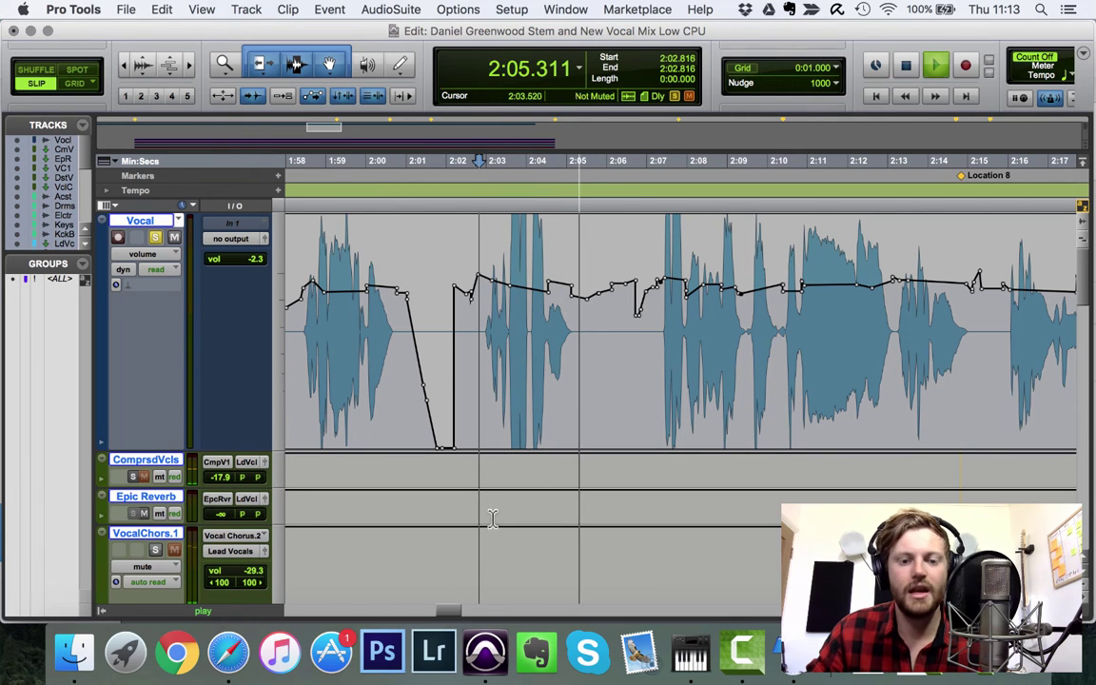
left_click_drag(445, 612, 444, 612)
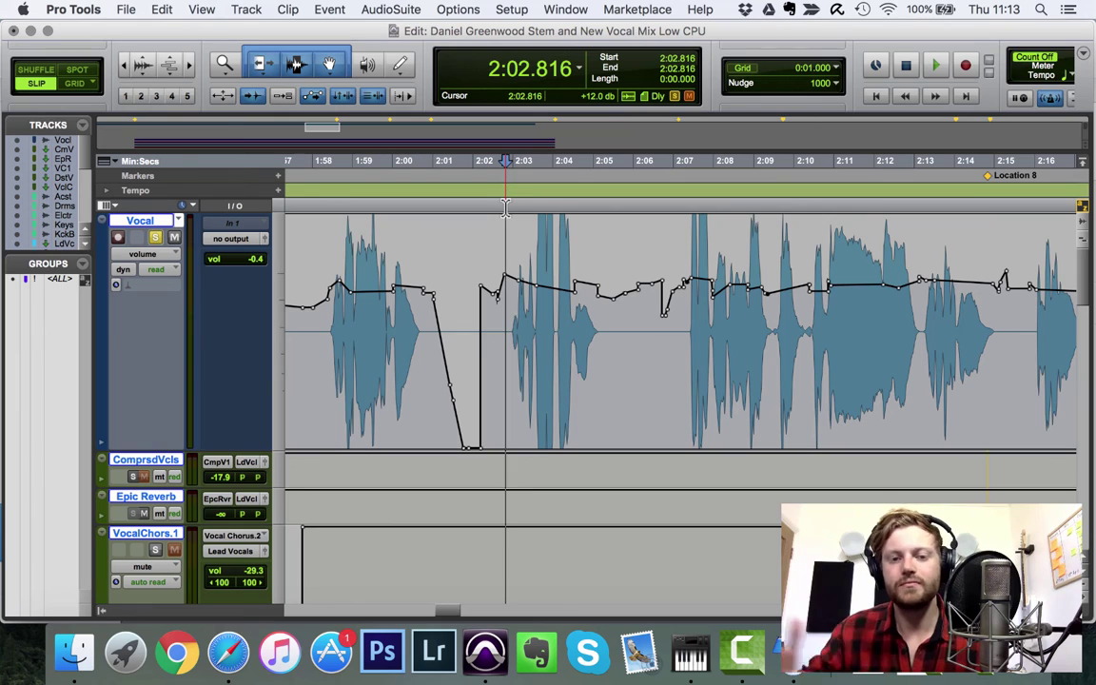
key("space")
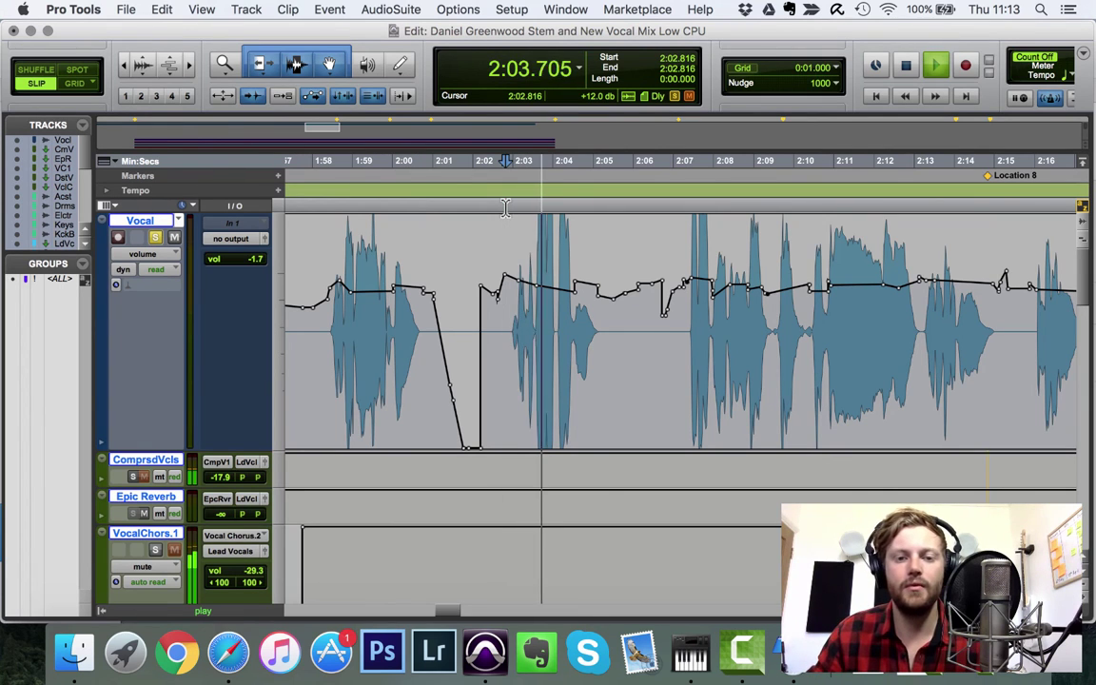
key("space")
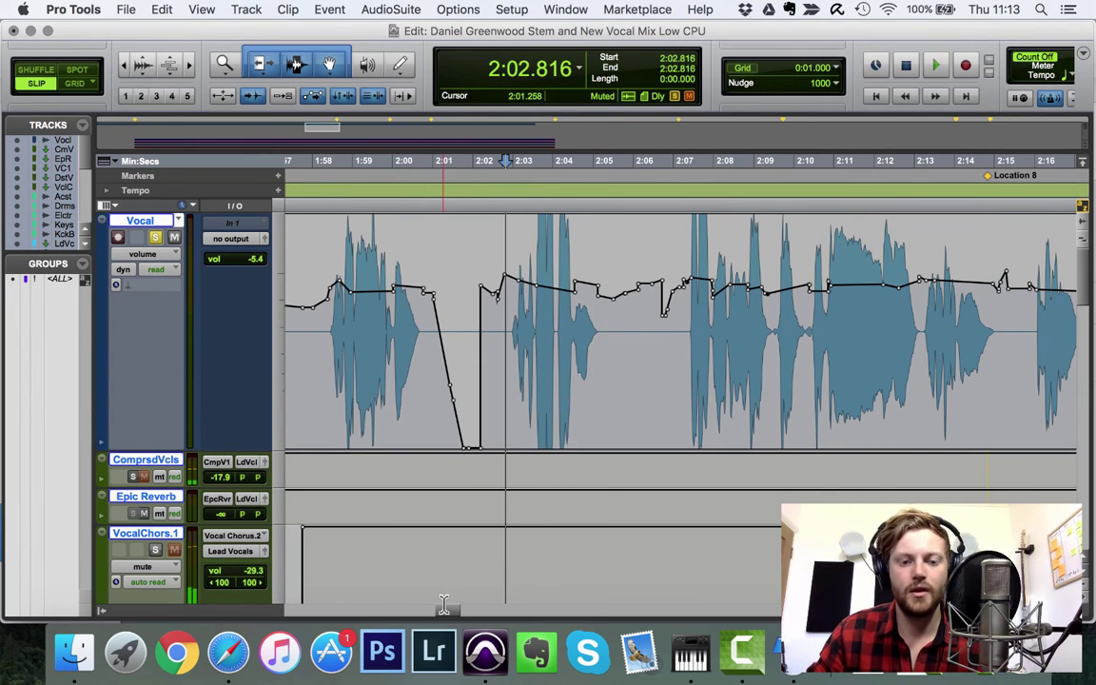
Raise the Vocal's volume automation sharply at 1:58.336, just before the phrase, and audition it from there
scroll(443, 610, "left", 5)
left_click(514, 205)
key("space")
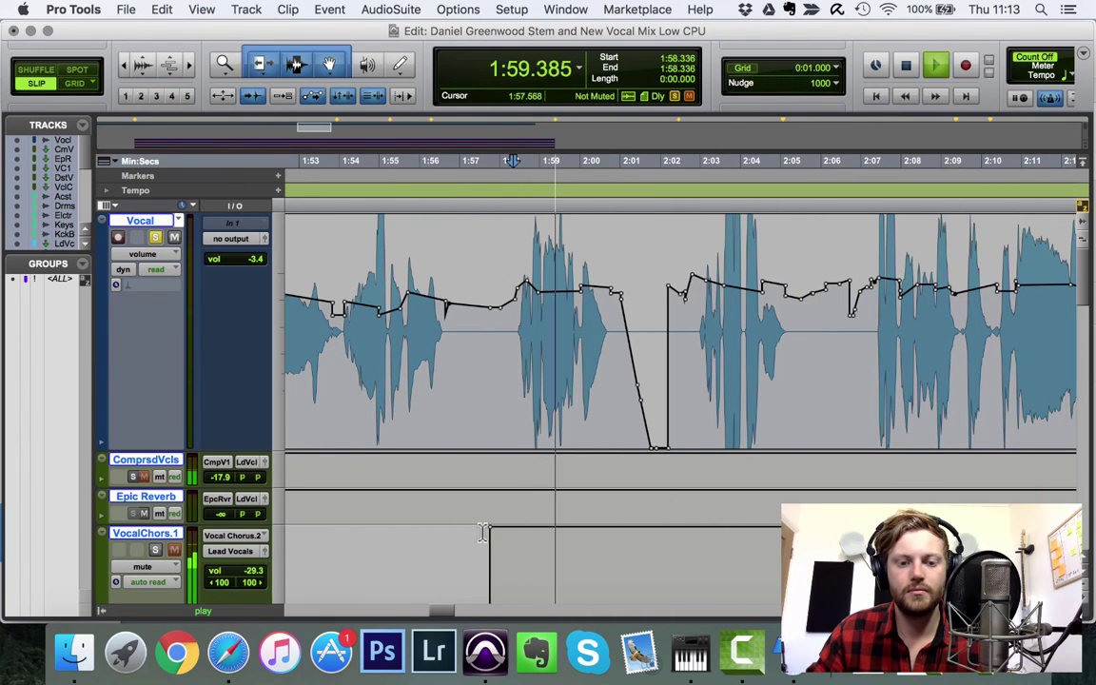
key("space")
left_click_drag(514, 291, 513, 249)
key("space")
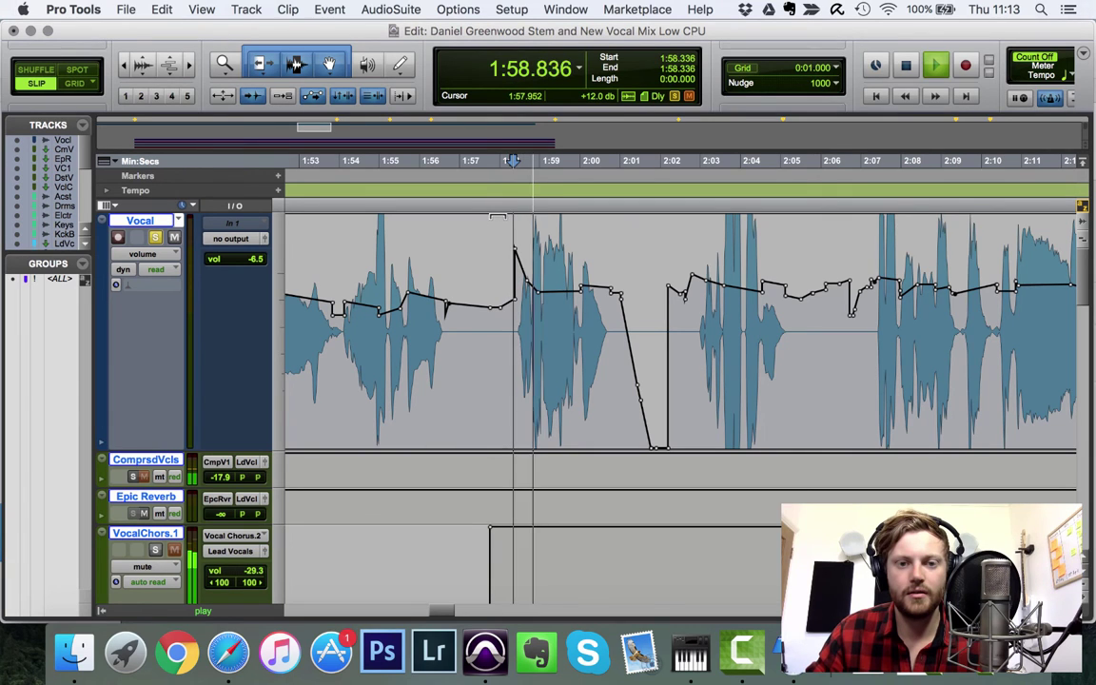
key("space")
Raise the Vocal's volume automation breakpoint at the phrase's end, about 2:00.5, and replay the phrase from 1:58.336
key("space")
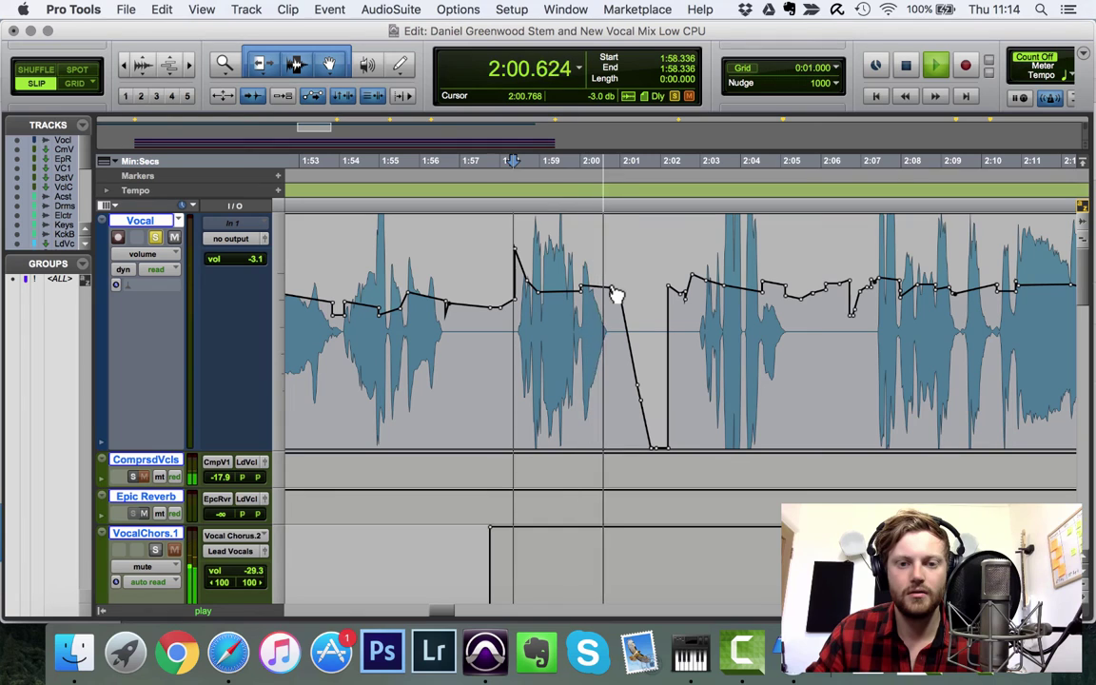
key("space")
left_click_drag(612, 288, 612, 273)
key("space")
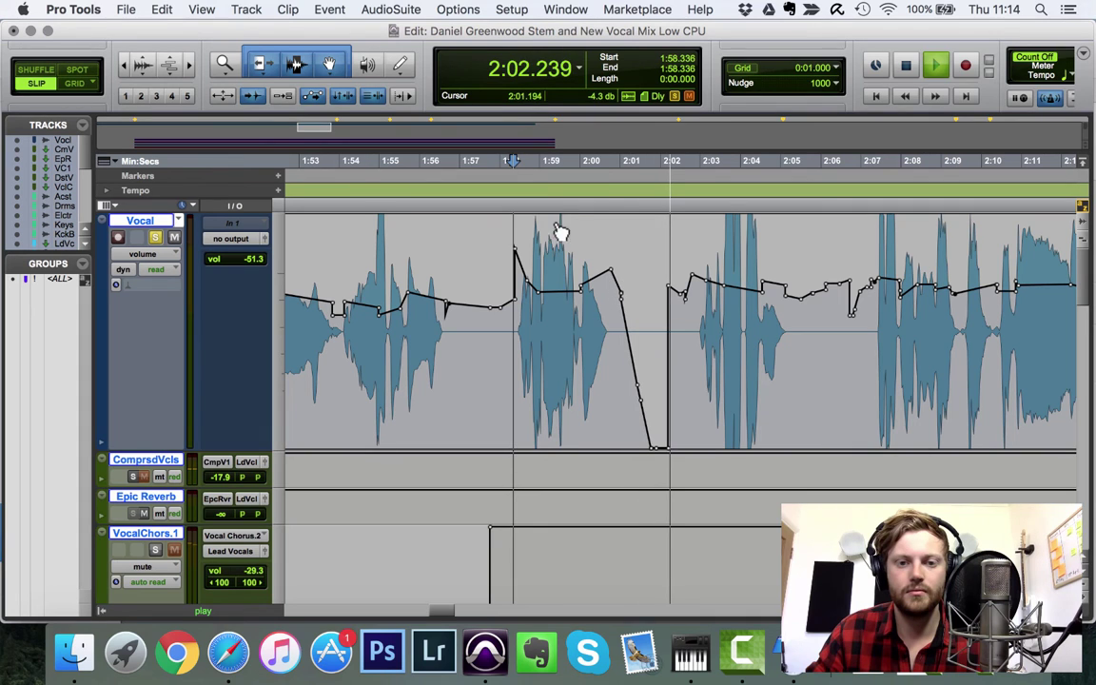
key("space")
key("space")
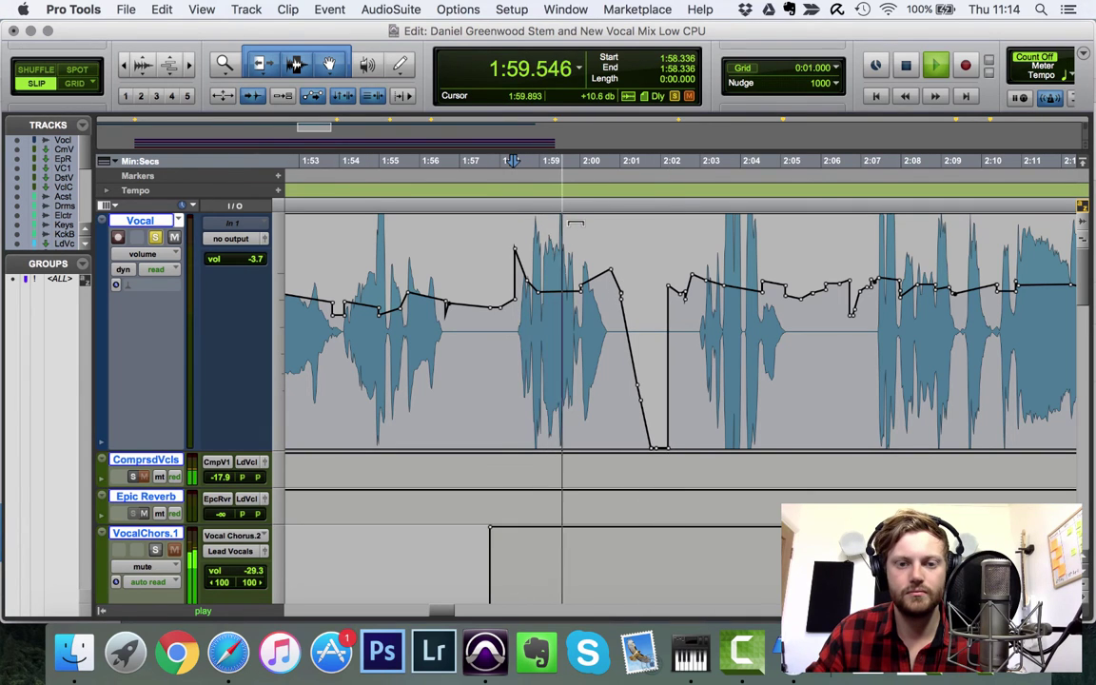
key("space")
Look over the Vocal's volume automation across the full song, and review the channels in the Mix window
left_click_drag(454, 614, 402, 613)
key("super+bracketleft")
key("super+bracketleft")
key("super+bracketleft")
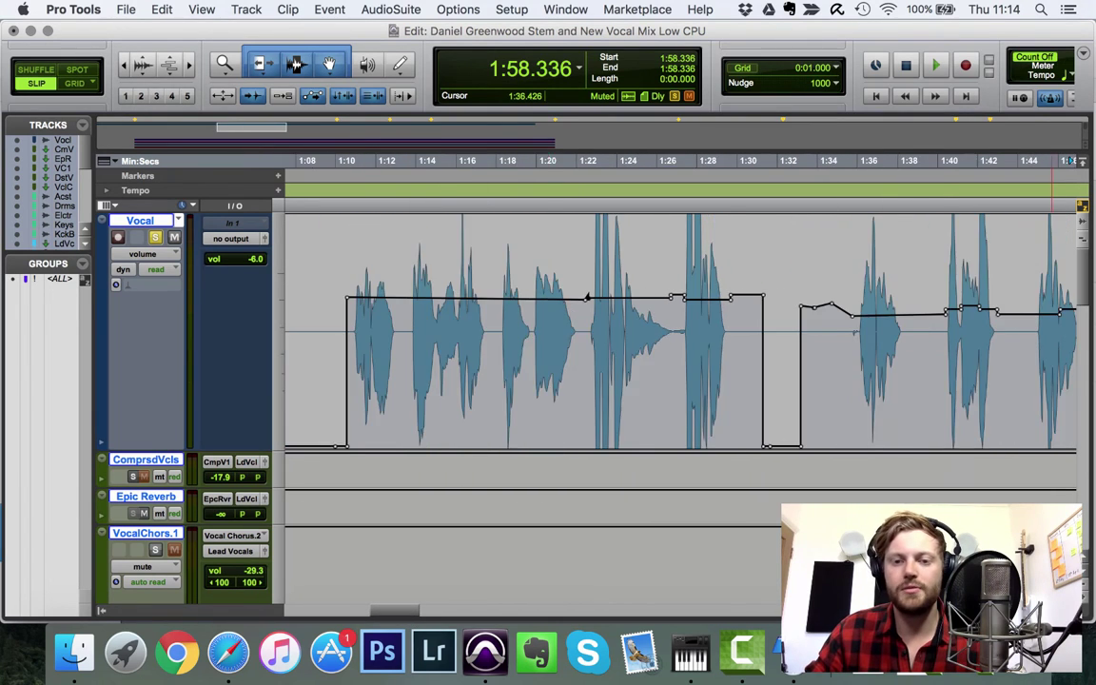
key("super+bracketleft")
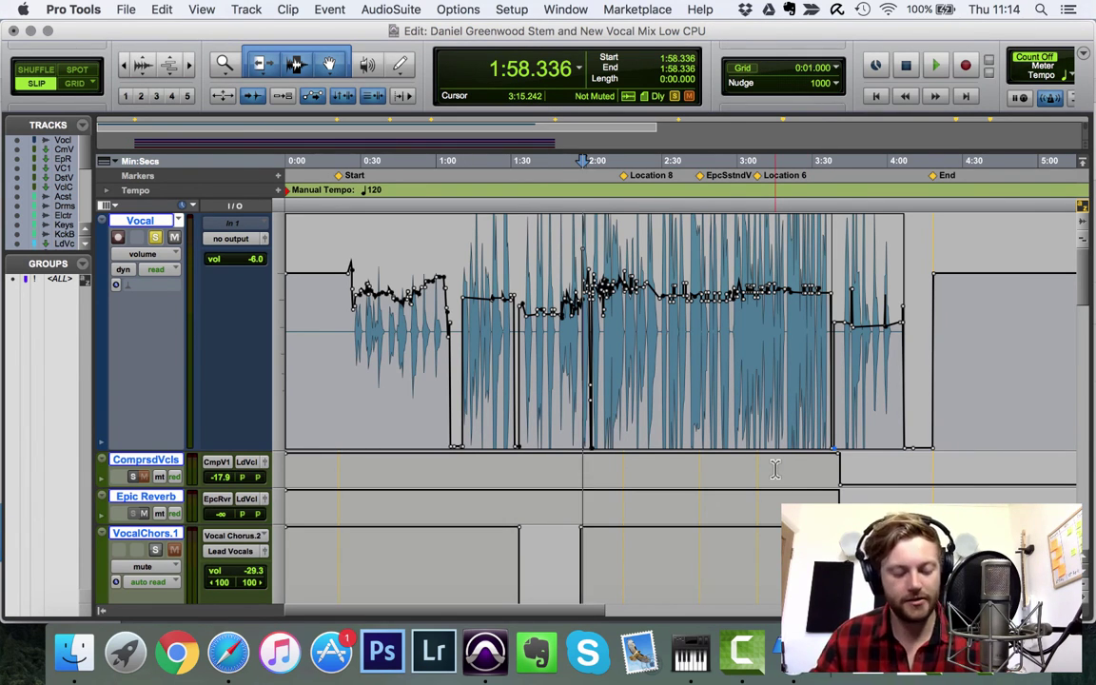
key("super+equal")
left_click_drag(497, 613, 179, 613)
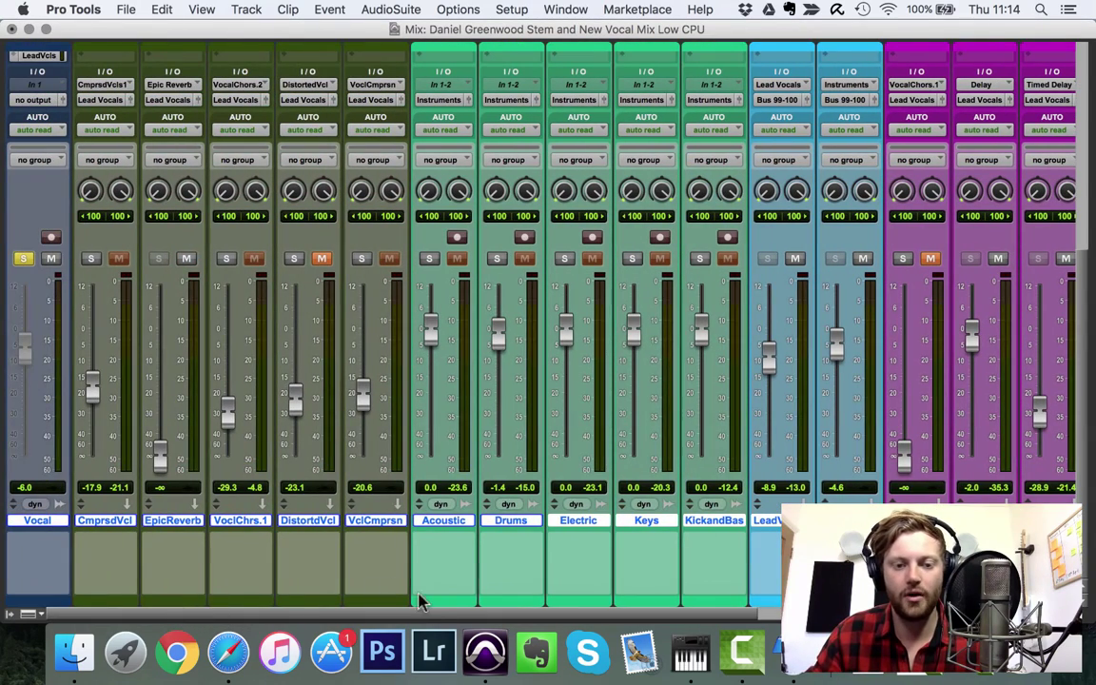
scroll(419, 613, "right", 10)
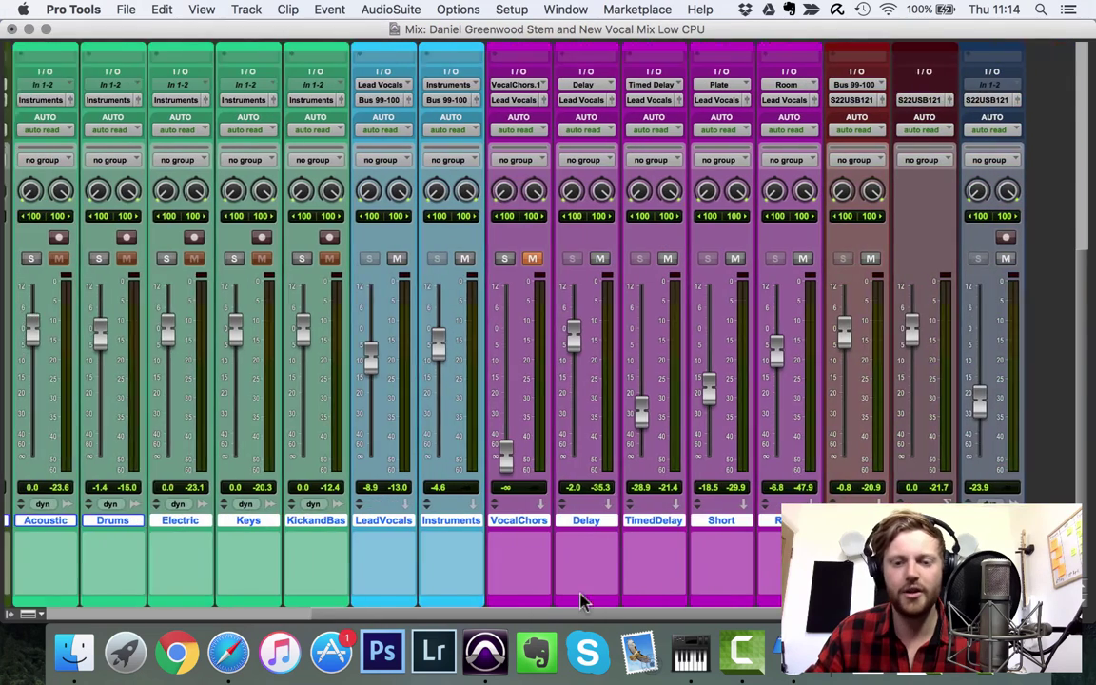
scroll(310, 614, "left", 5)
scroll(310, 617, "left", 3)
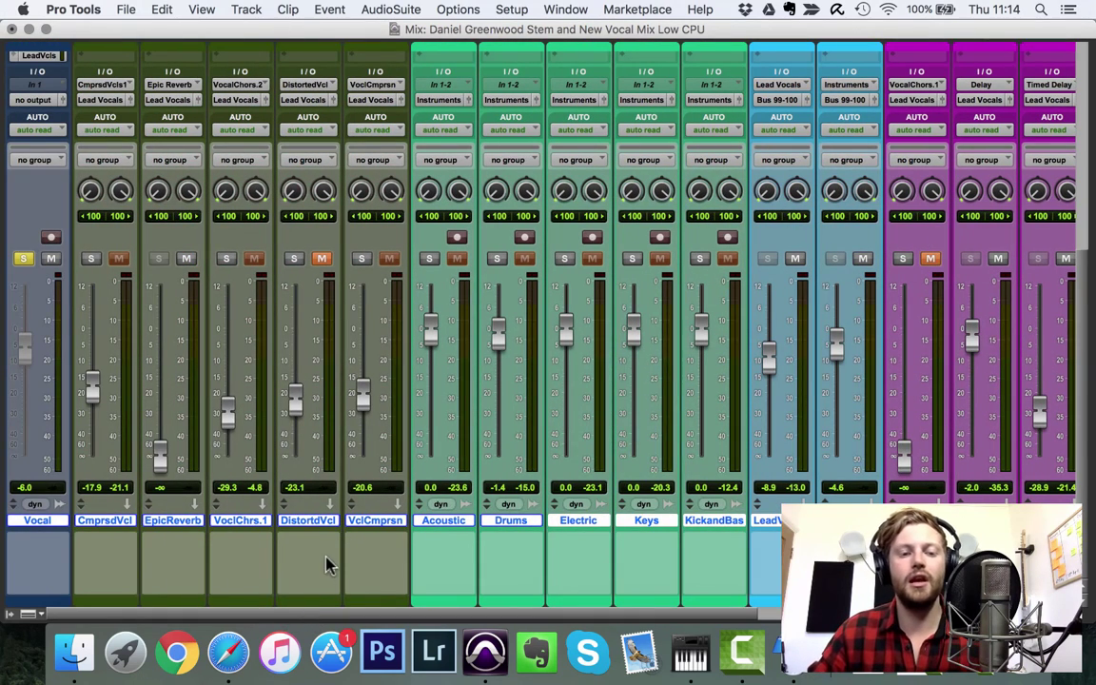